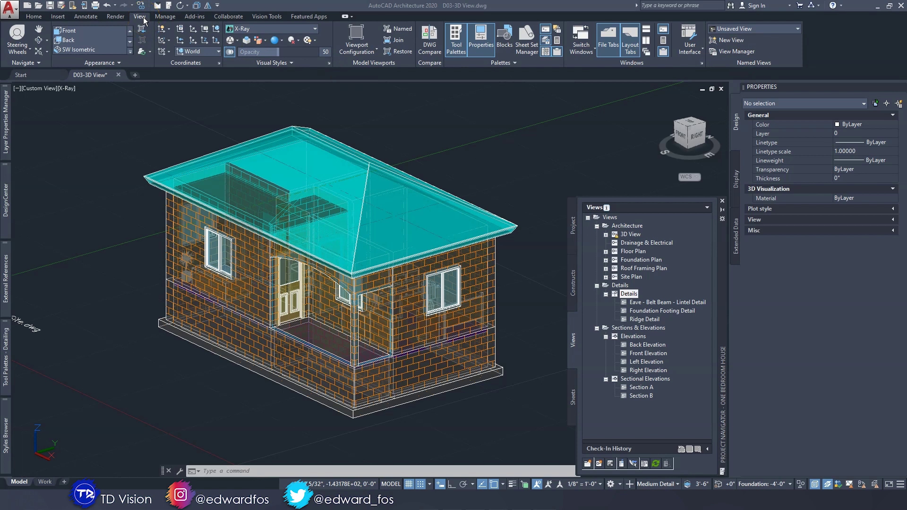
Step: Review the project's architecture and elevation views, check the sheet set, and return to the list of views
{"action": "left_click", "coordinate": [627, 226]}
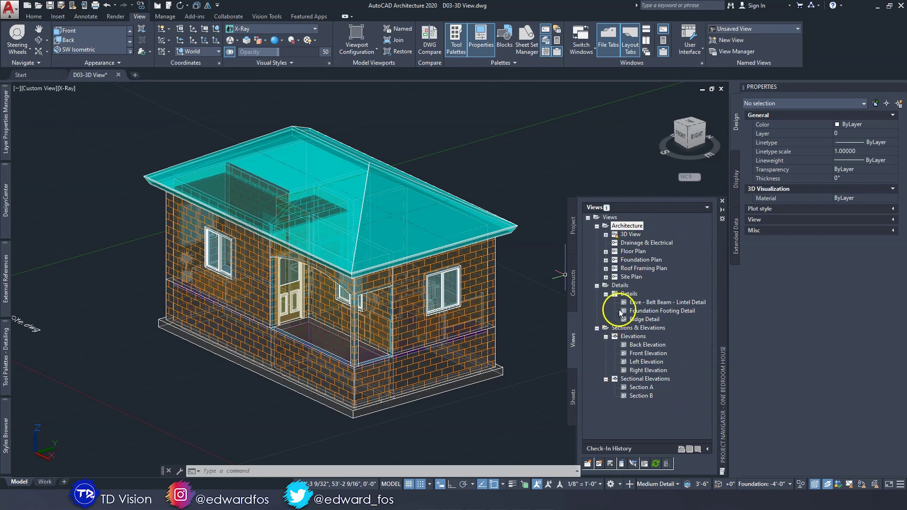
{"action": "left_click", "coordinate": [624, 235]}
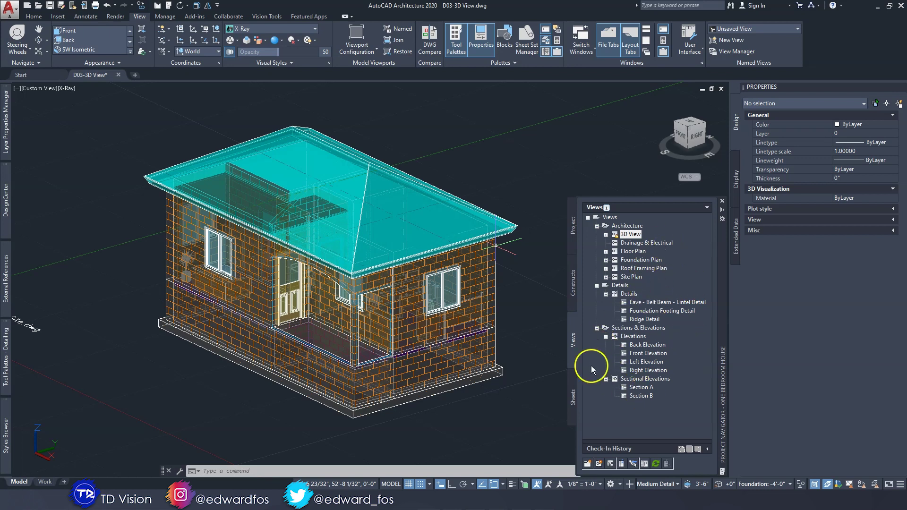
{"action": "mouse_move", "coordinate": [633, 355]}
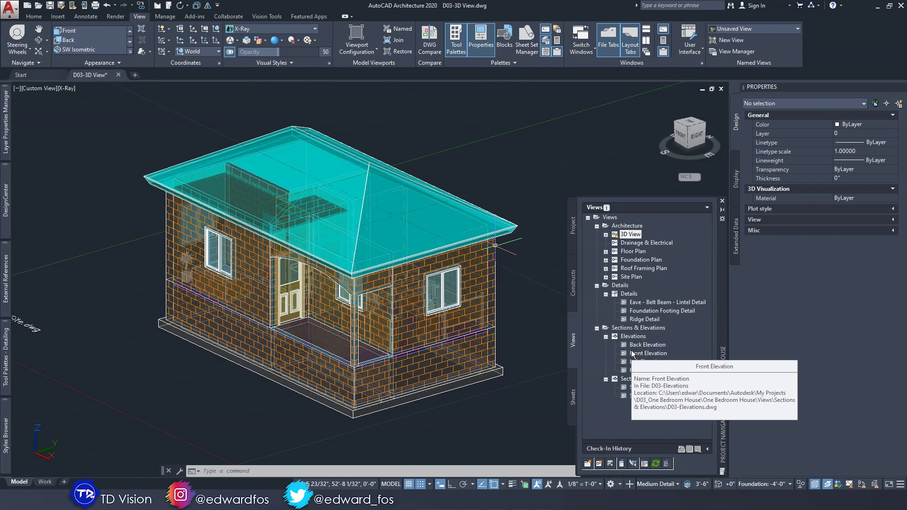
{"action": "left_click", "coordinate": [644, 348]}
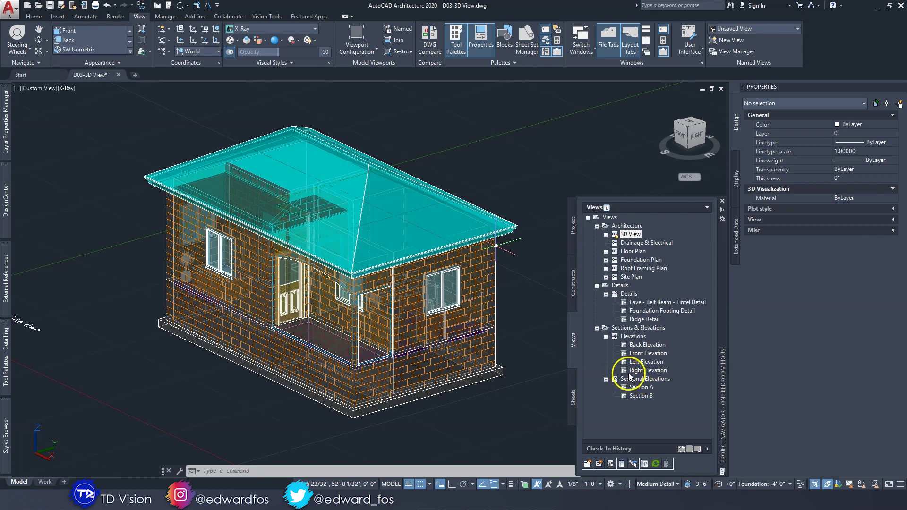
{"action": "left_click", "coordinate": [578, 390]}
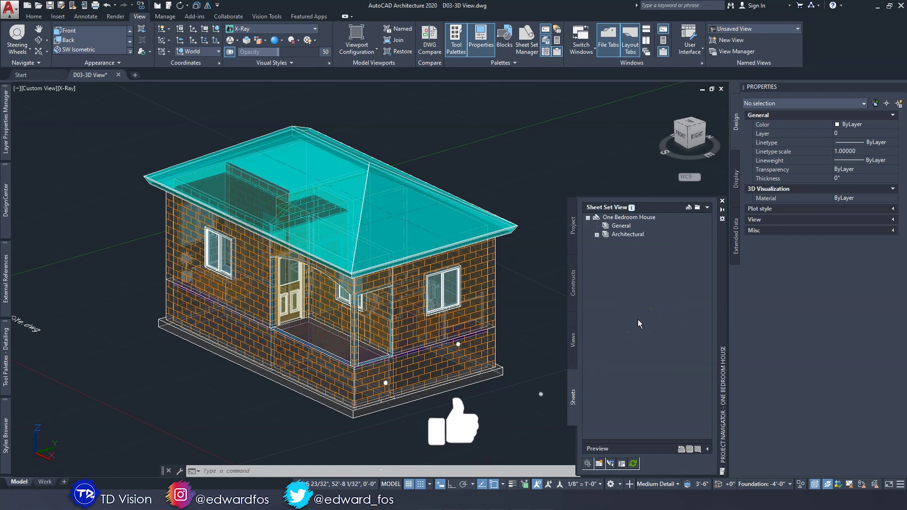
{"action": "left_click", "coordinate": [573, 345]}
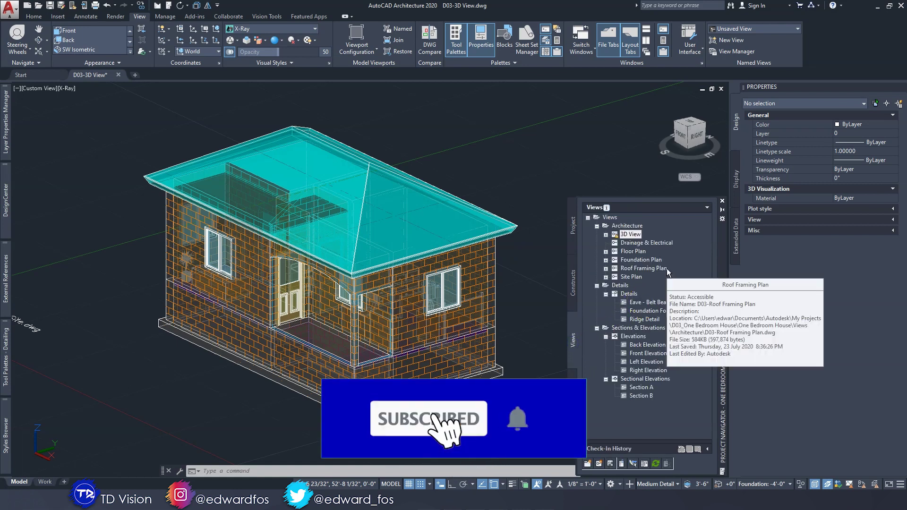
Step: Preview the Foundation Footing and Ridge detail views, and open the Details drawing with the project navigator collapsed
{"action": "left_click", "coordinate": [630, 294]}
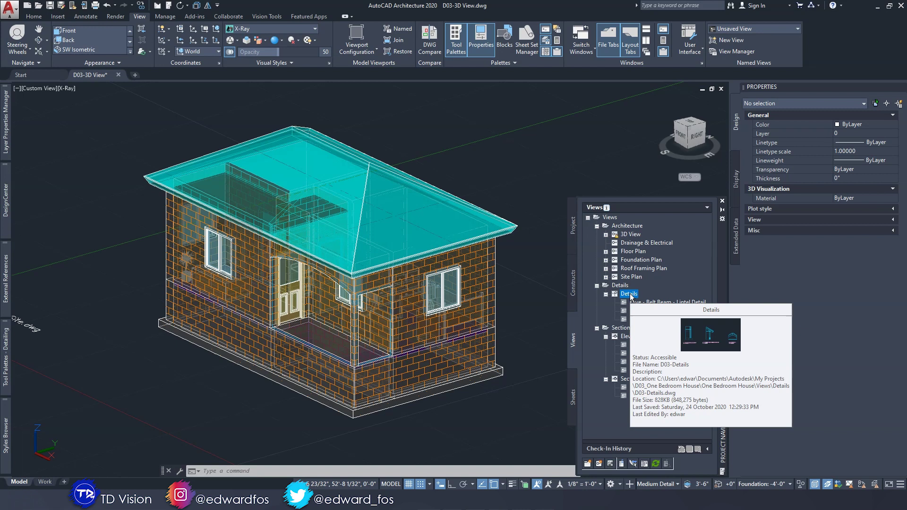
{"action": "left_click", "coordinate": [618, 329]}
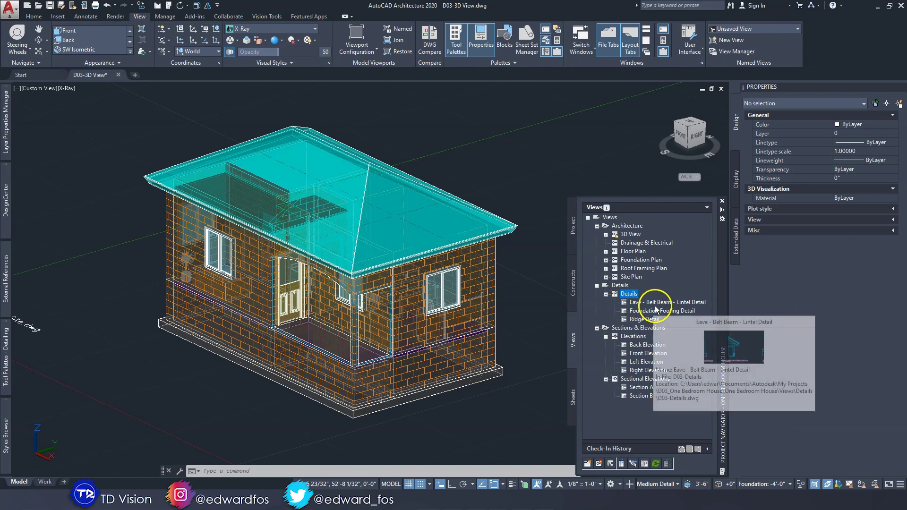
{"action": "left_click", "coordinate": [641, 312]}
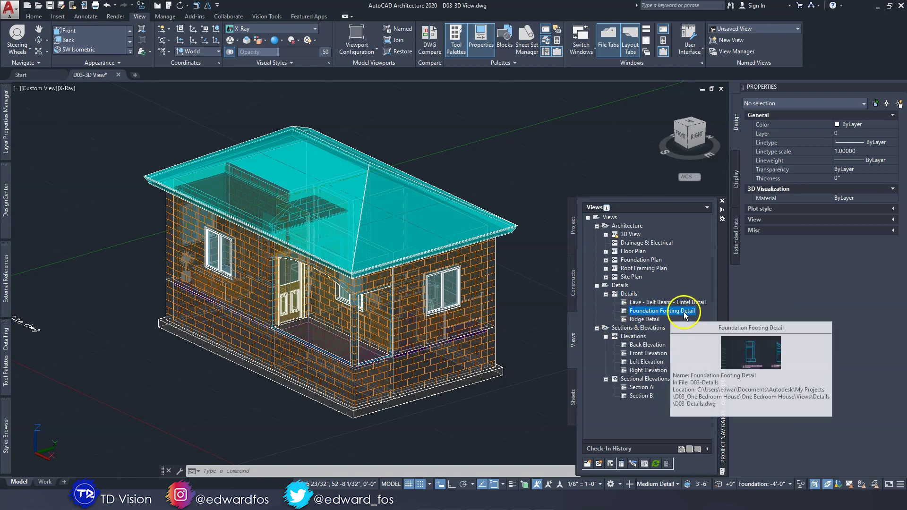
{"action": "left_click", "coordinate": [639, 320]}
{"action": "mouse_move", "coordinate": [639, 319]}
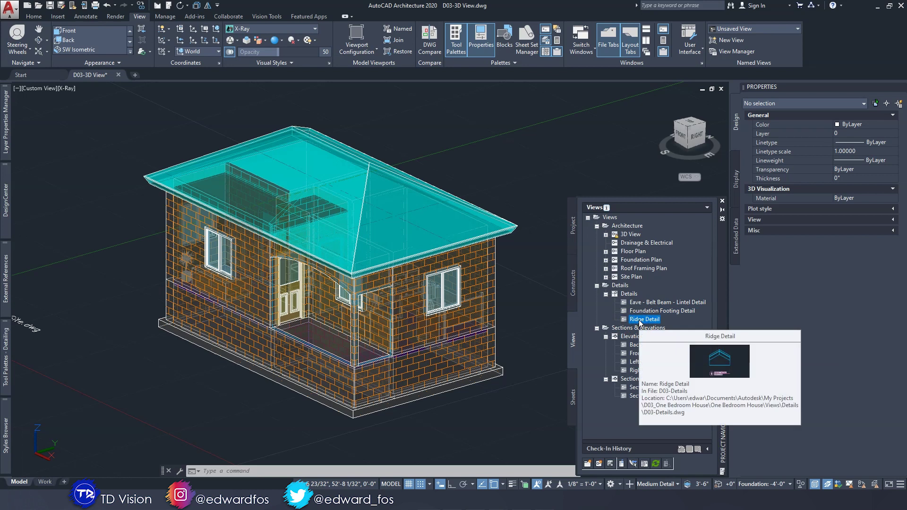
{"action": "double_click", "coordinate": [623, 294]}
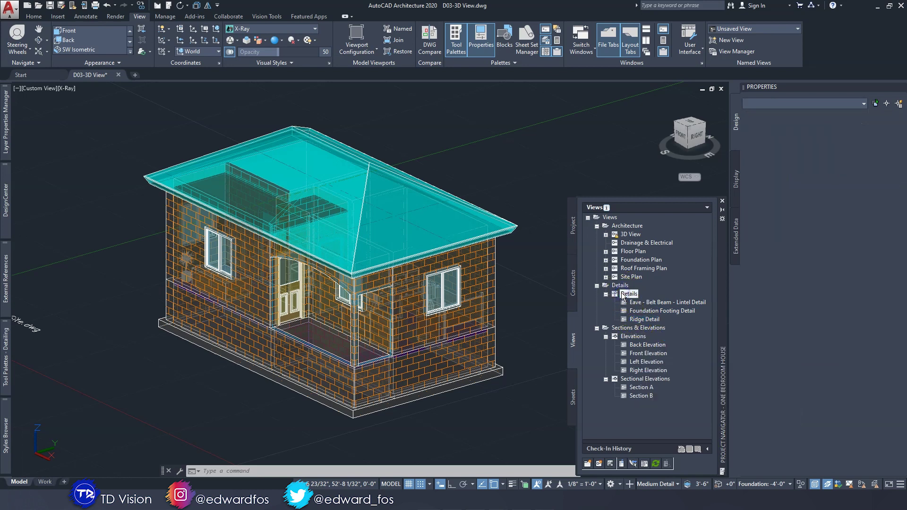
{"action": "left_click", "coordinate": [723, 210]}
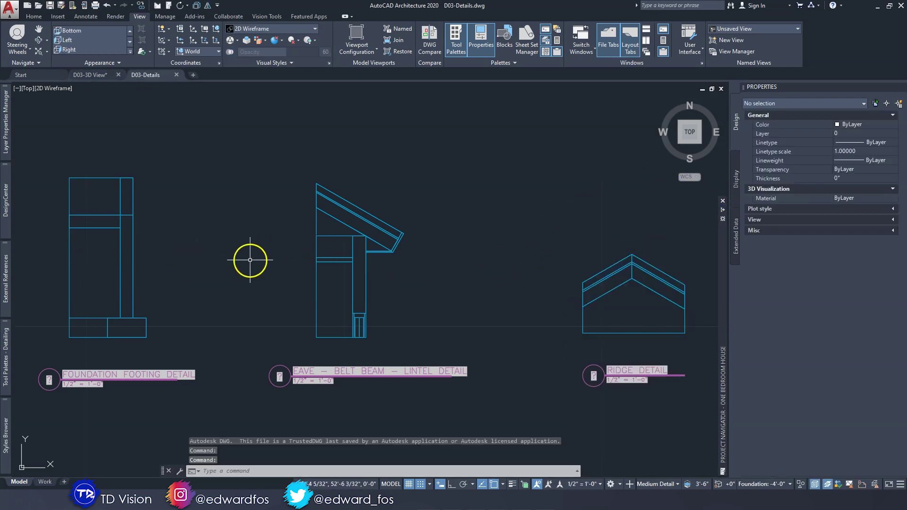
Step: Open the Sectional Elevations drawing and bring both sections with their detail callouts into view
{"action": "mouse_move", "coordinate": [719, 325]}
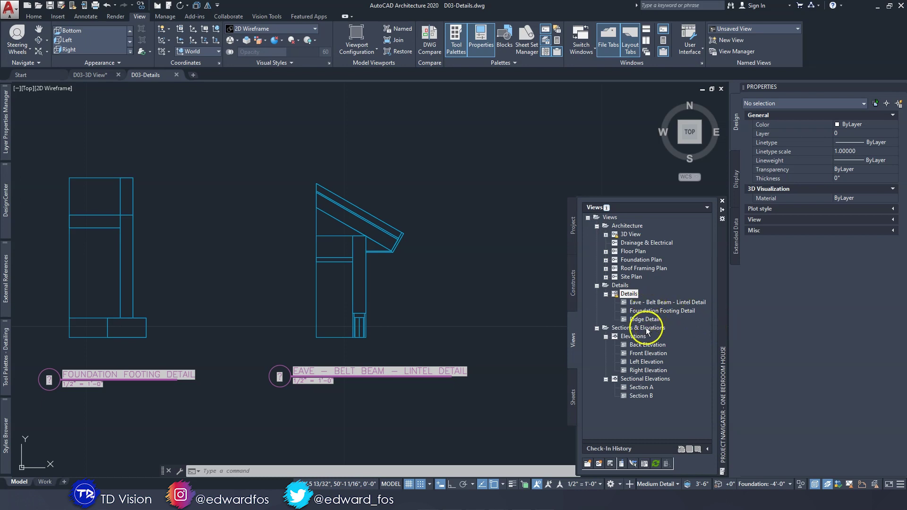
{"action": "double_click", "coordinate": [643, 379]}
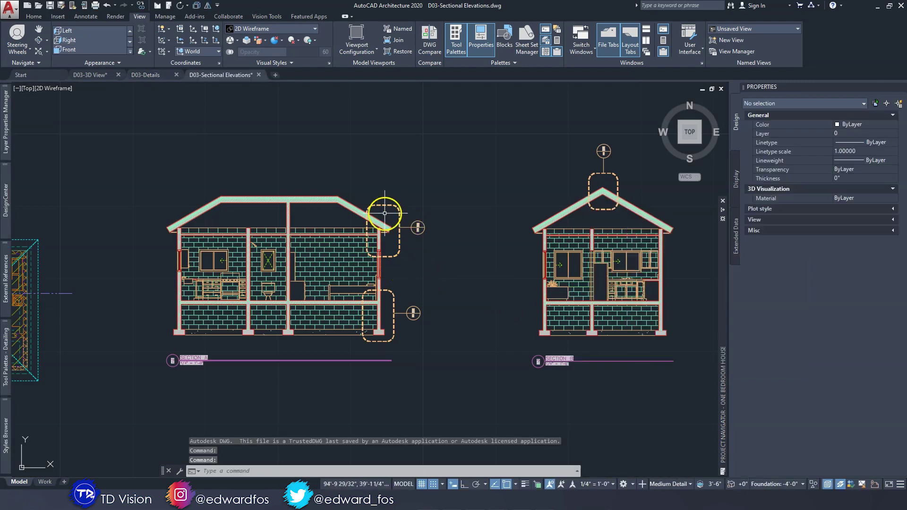
{"action": "middle_click_drag", "start_coordinate": [537, 207], "coordinate": [452, 219]}
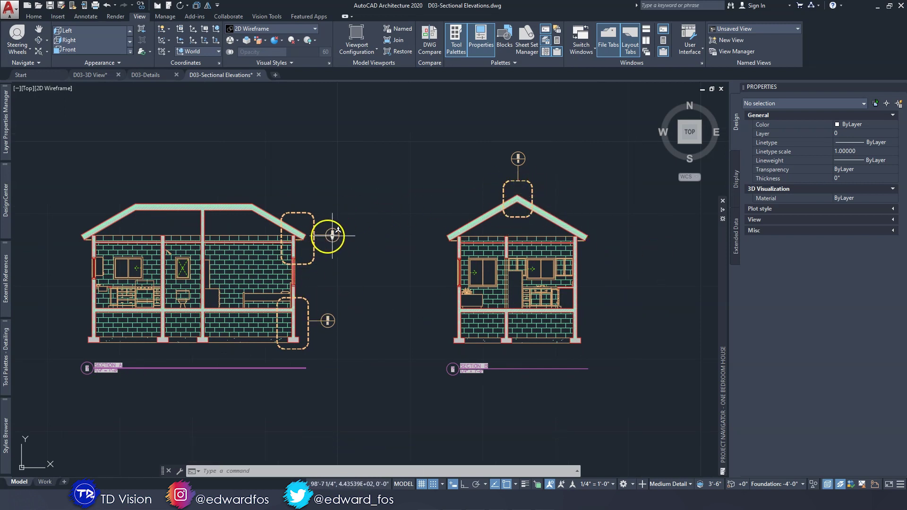
Step: Compare the callouts on the sectional elevations with the titled details in the D03-Details drawing
{"action": "left_click", "coordinate": [149, 76]}
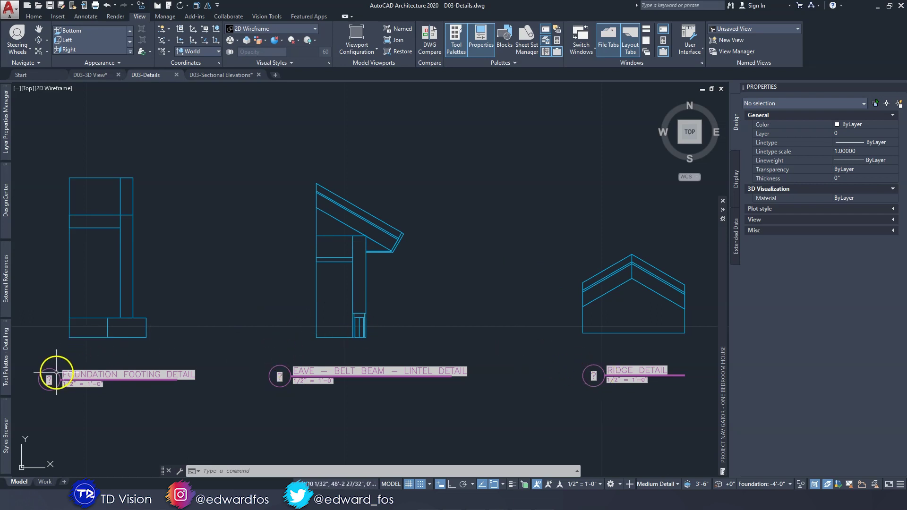
{"action": "left_click", "coordinate": [220, 75]}
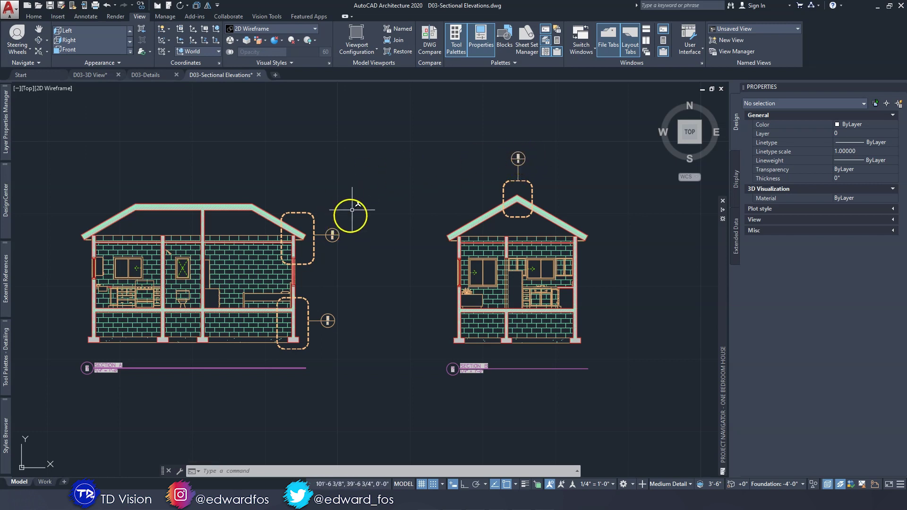
{"action": "left_click", "coordinate": [144, 75]}
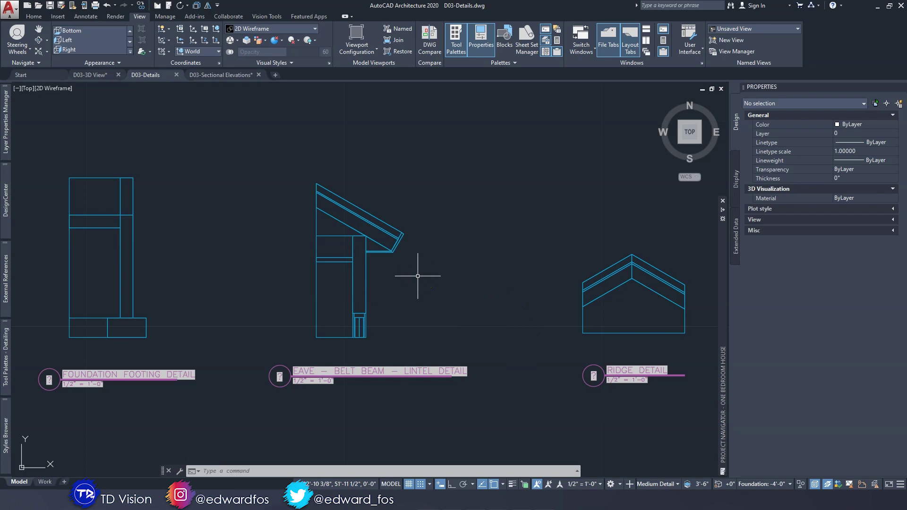
Step: Inspect the crop boundaries of the eave – belt beam – lintel detail and the foundation footing detail
{"action": "left_click", "coordinate": [389, 252]}
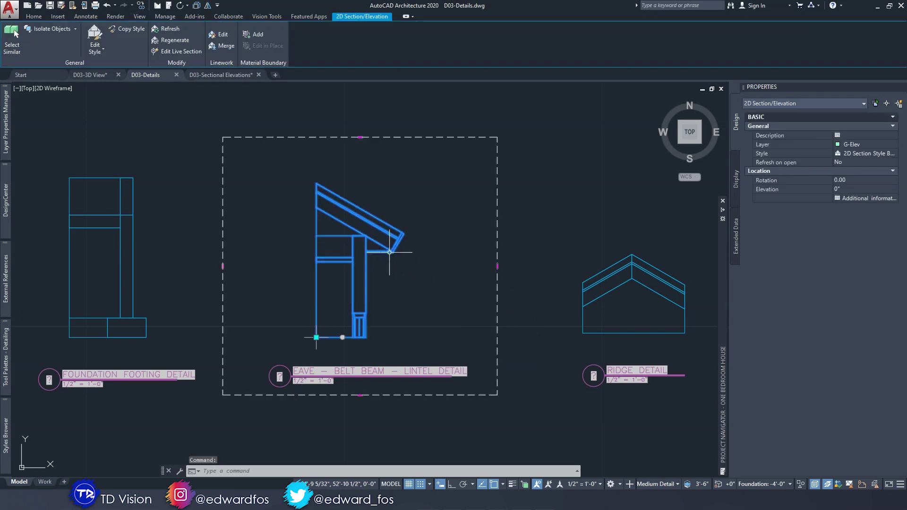
{"action": "left_click", "coordinate": [133, 211]}
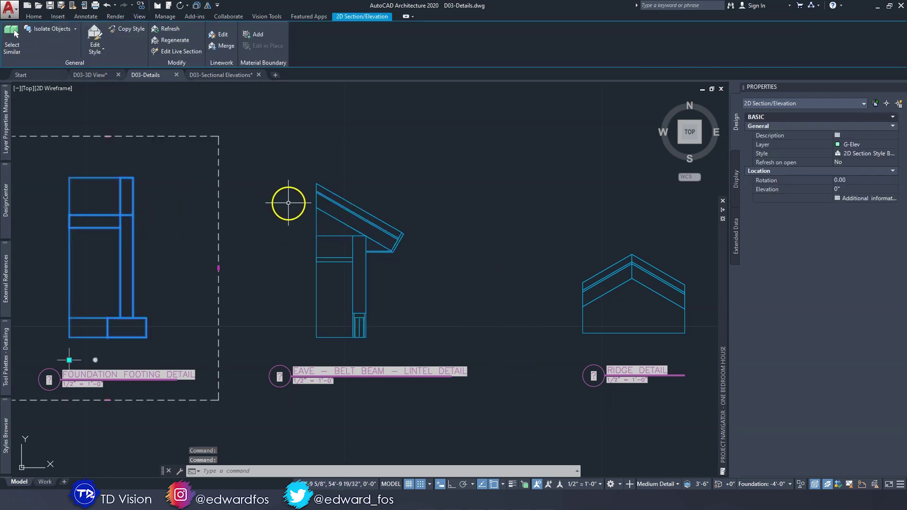
{"action": "left_click", "coordinate": [316, 201]}
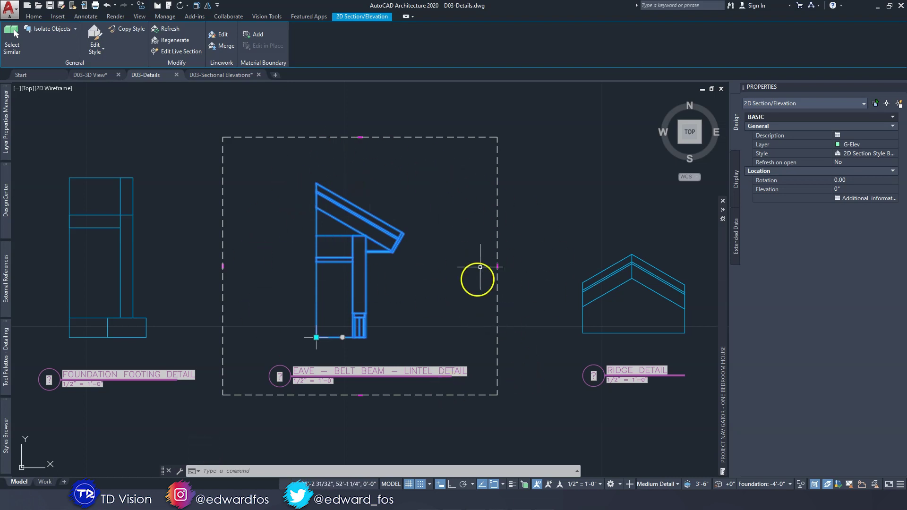
Step: Enlarge the ridge detail's crop boundary by moving its upper, right and left edges outward
{"action": "middle_click_drag", "start_coordinate": [321, 255], "coordinate": [251, 245]}
{"action": "left_click", "coordinate": [565, 263]}
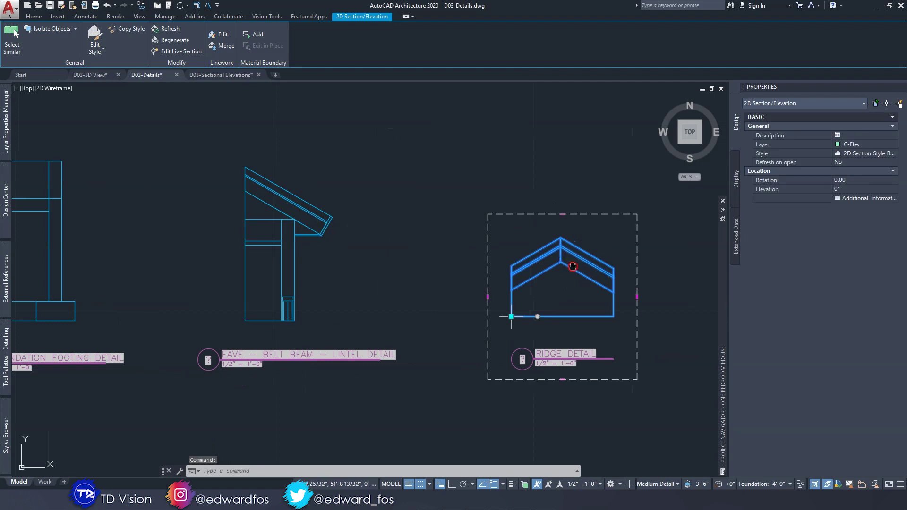
{"action": "middle_click_drag", "start_coordinate": [572, 266], "coordinate": [539, 265]}
{"action": "left_click_drag", "start_coordinate": [528, 214], "coordinate": [530, 170]}
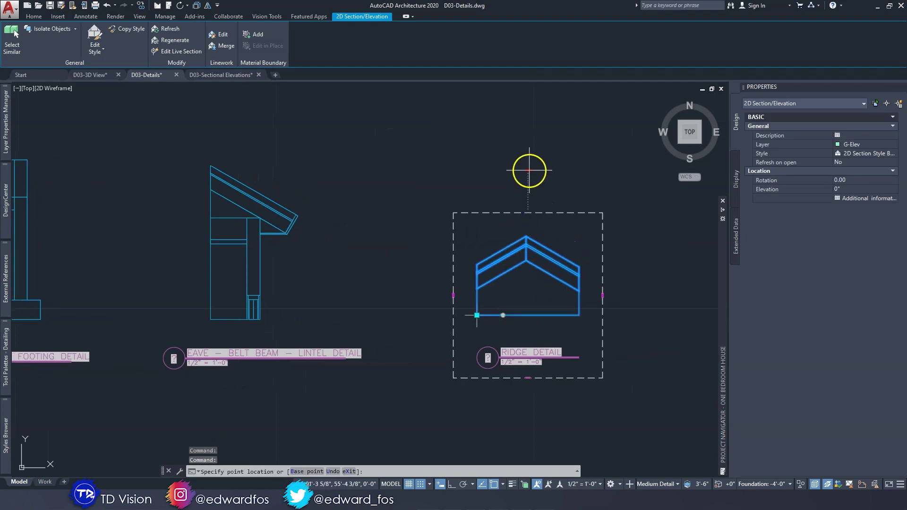
{"action": "left_click", "coordinate": [530, 170]}
{"action": "left_click", "coordinate": [660, 275]}
{"action": "left_click", "coordinate": [454, 274]}
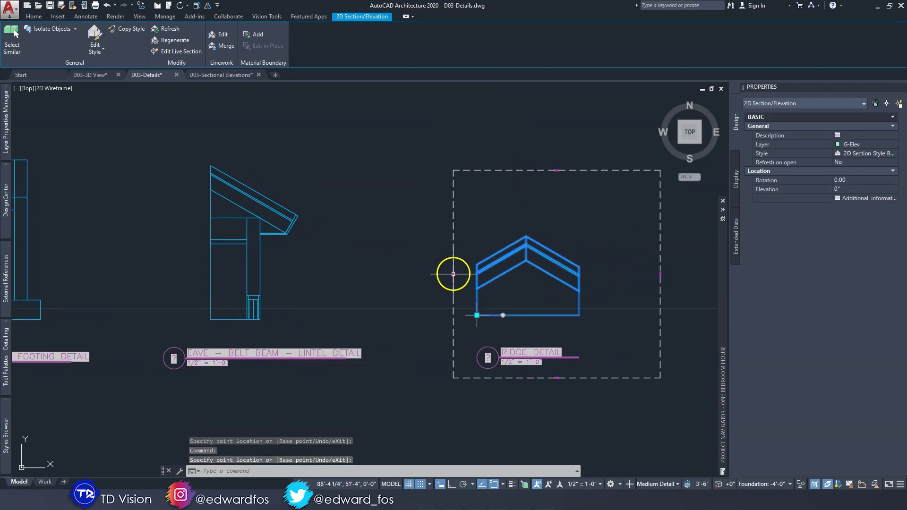
{"action": "left_click", "coordinate": [410, 276]}
{"action": "left_click", "coordinate": [536, 171]}
{"action": "left_click", "coordinate": [540, 139]}
Step: Examine the small green structural details beyond the ridge detail and the box plans with white sections beneath them
{"action": "scroll", "coordinate": [527, 195], "scroll_direction": "down", "scroll_amount": 3}
{"action": "middle_click_drag", "start_coordinate": [462, 229], "coordinate": [384, 239]}
{"action": "scroll", "coordinate": [384, 239], "scroll_direction": "down", "scroll_amount": 3}
{"action": "mouse_move", "coordinate": [466, 239]}
{"action": "middle_mouse_down"}
{"action": "mouse_move", "coordinate": [375, 249]}
{"action": "mouse_move", "coordinate": [280, 240]}
{"action": "middle_mouse_up"}
{"action": "middle_click_drag", "start_coordinate": [434, 234], "coordinate": [411, 236]}
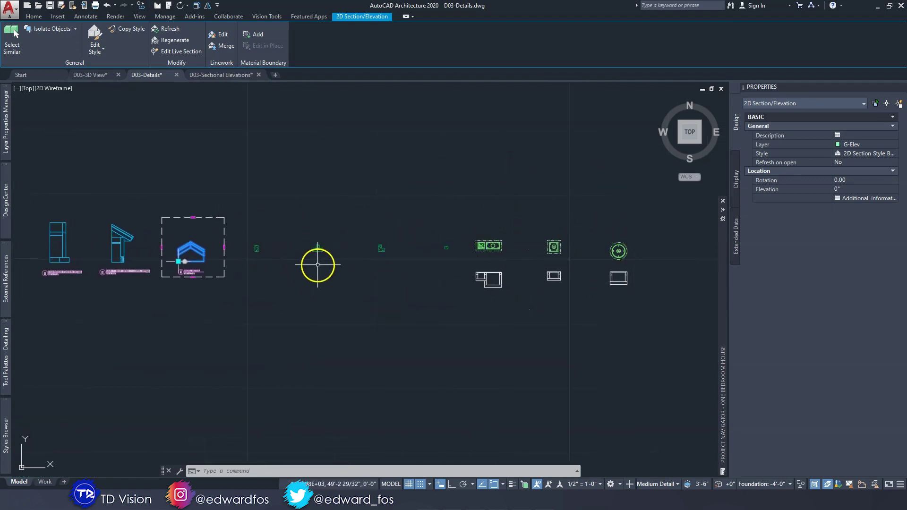
{"action": "scroll", "coordinate": [265, 246], "scroll_direction": "up", "scroll_amount": 3}
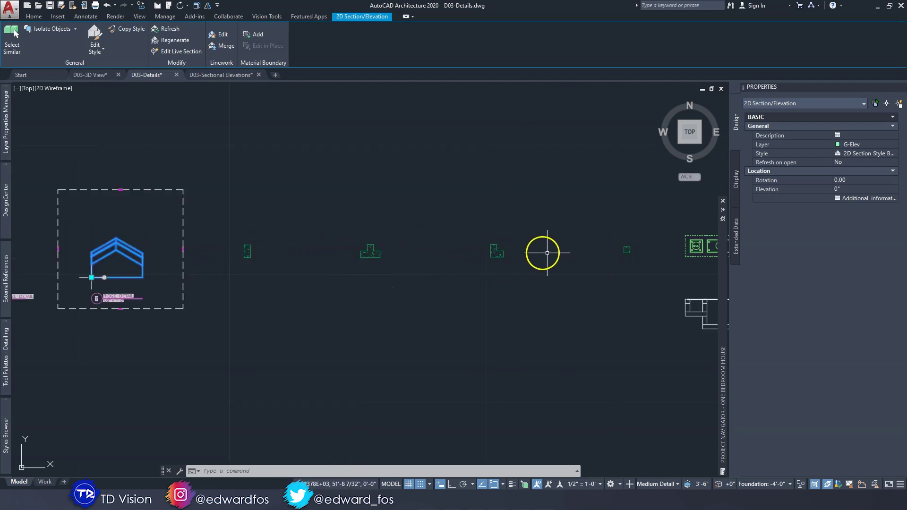
{"action": "middle_click_drag", "start_coordinate": [609, 273], "coordinate": [546, 261]}
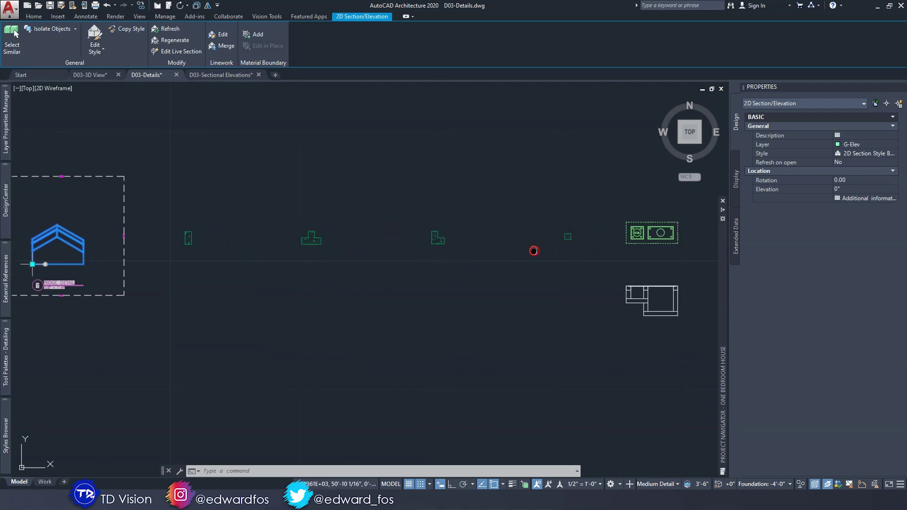
{"action": "middle_click_drag", "start_coordinate": [533, 251], "coordinate": [593, 240]}
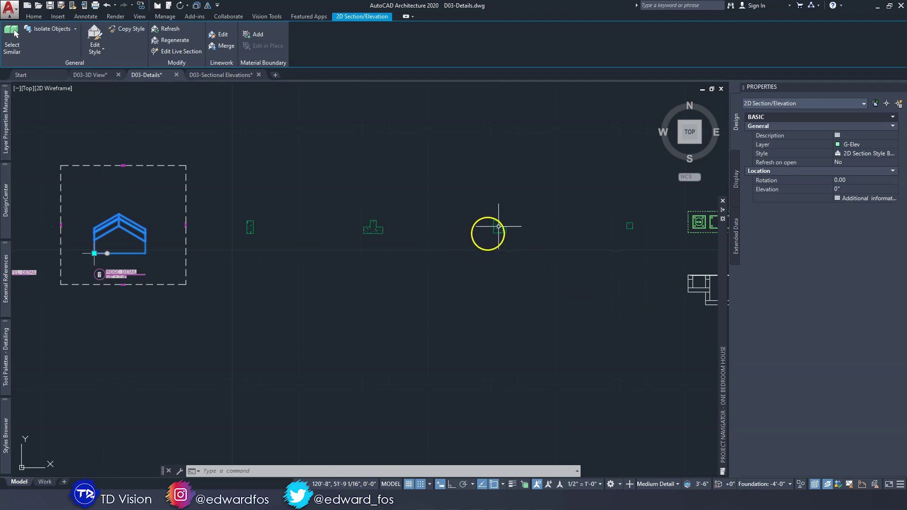
{"action": "middle_click_drag", "start_coordinate": [531, 243], "coordinate": [182, 228]}
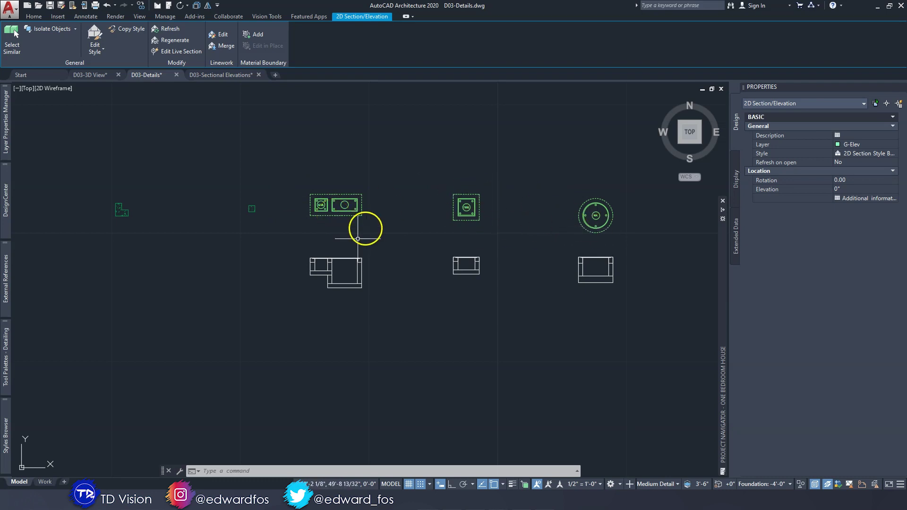
Step: Inspect the white section beneath the double-chamber box plan, leaving nothing selected
{"action": "scroll", "coordinate": [357, 267], "scroll_direction": "up", "scroll_amount": 3}
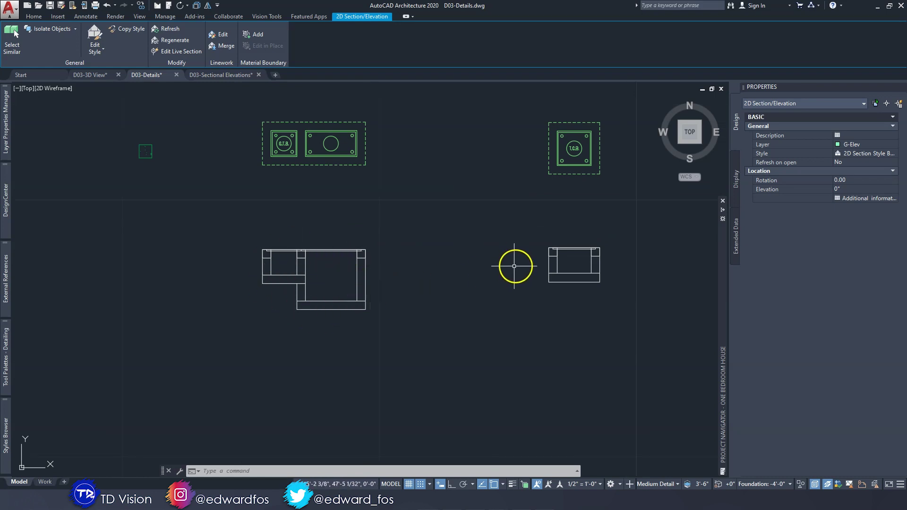
{"action": "left_click", "coordinate": [362, 283]}
{"action": "key", "text": "Escape"}
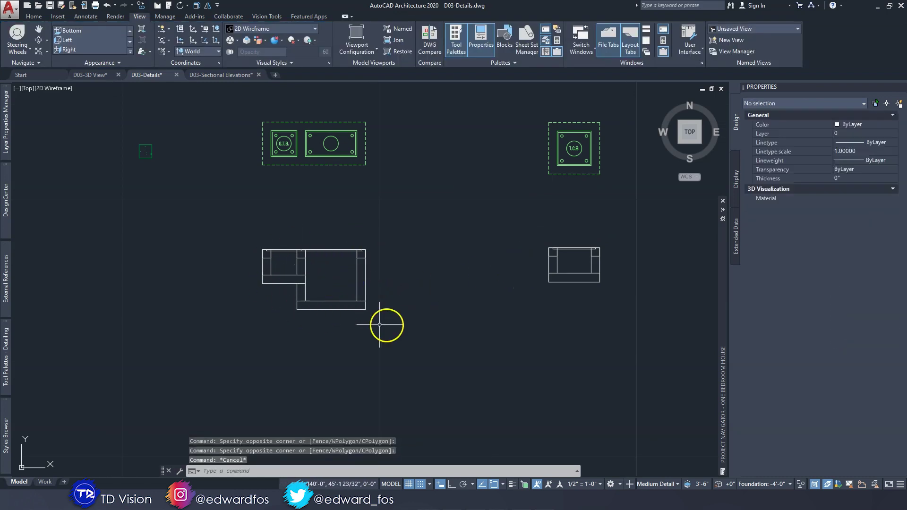
{"action": "left_click", "coordinate": [380, 324]}
{"action": "left_click", "coordinate": [257, 251]}
{"action": "scroll", "coordinate": [385, 240], "scroll_direction": "down", "scroll_amount": 6}
{"action": "key", "text": "Escape"}
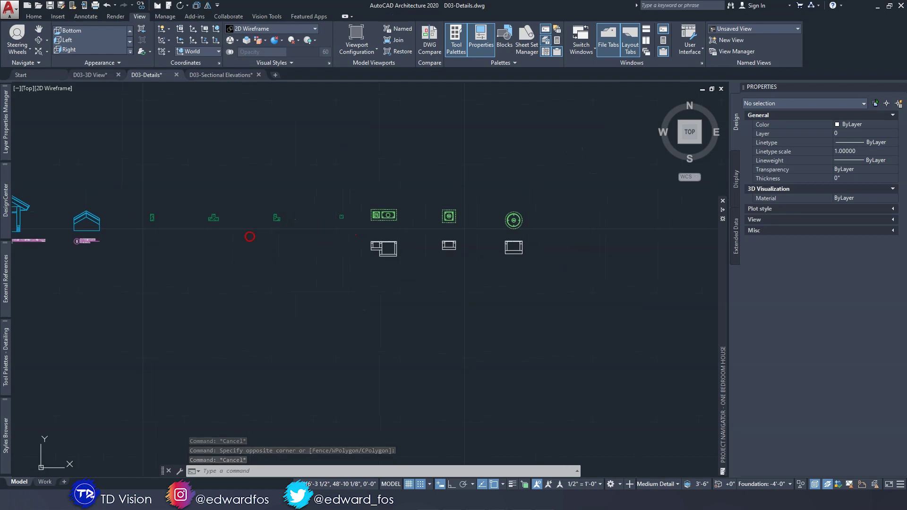
Step: Return to the three titled blue details and select the eave – belt beam – lintel detail
{"action": "middle_click_drag", "start_coordinate": [302, 223], "coordinate": [441, 217]}
{"action": "middle_click_drag", "start_coordinate": [239, 228], "coordinate": [295, 227]}
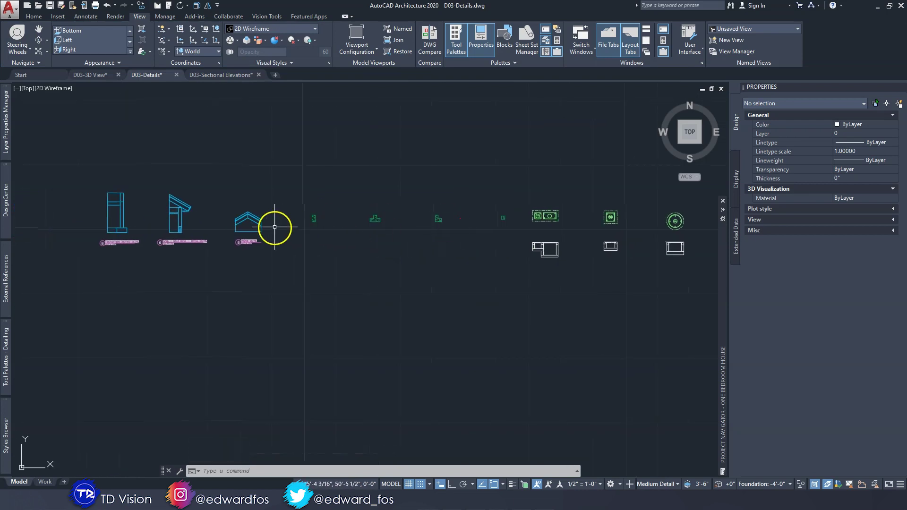
{"action": "left_click", "coordinate": [277, 227]}
{"action": "left_click", "coordinate": [187, 215]}
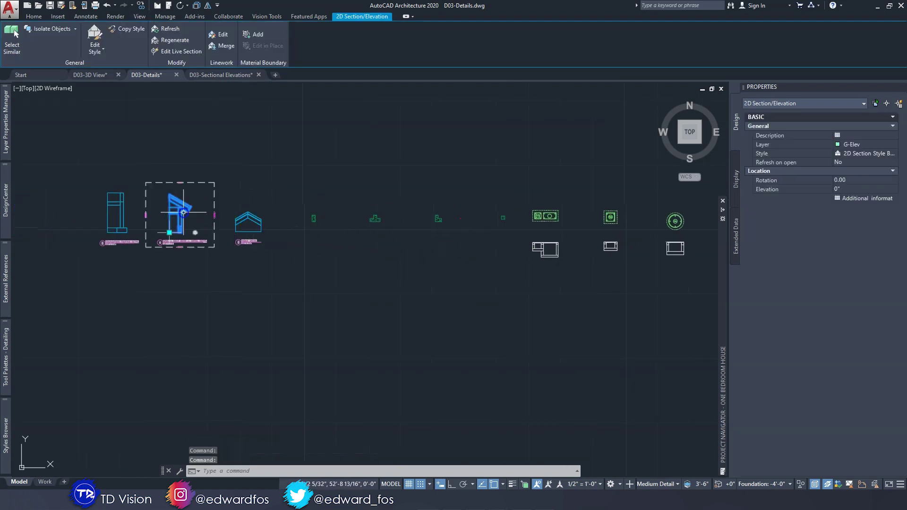
{"action": "left_click", "coordinate": [125, 211]}
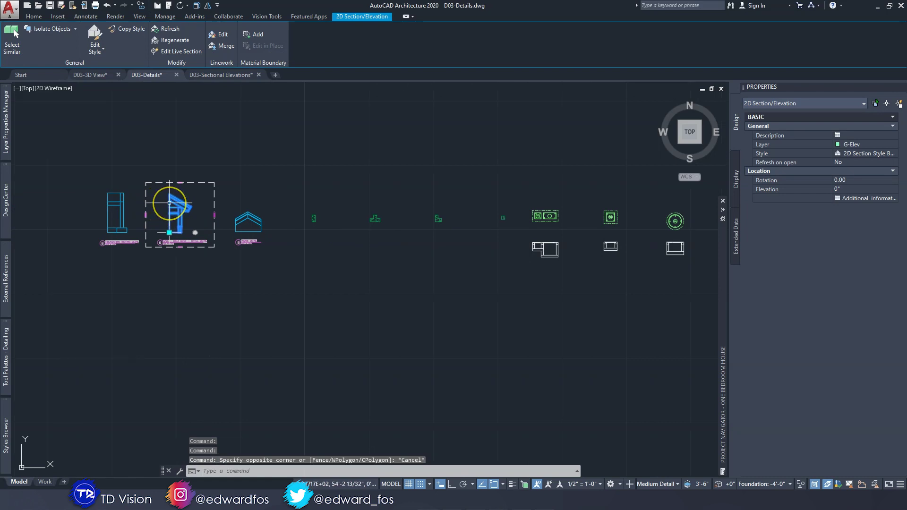
Step: Clear the selection, view the section callouts in the D03-Sectional Elevations drawing and return to the D03-Details drawing
{"action": "key", "text": "Escape"}
{"action": "left_click", "coordinate": [212, 74]}
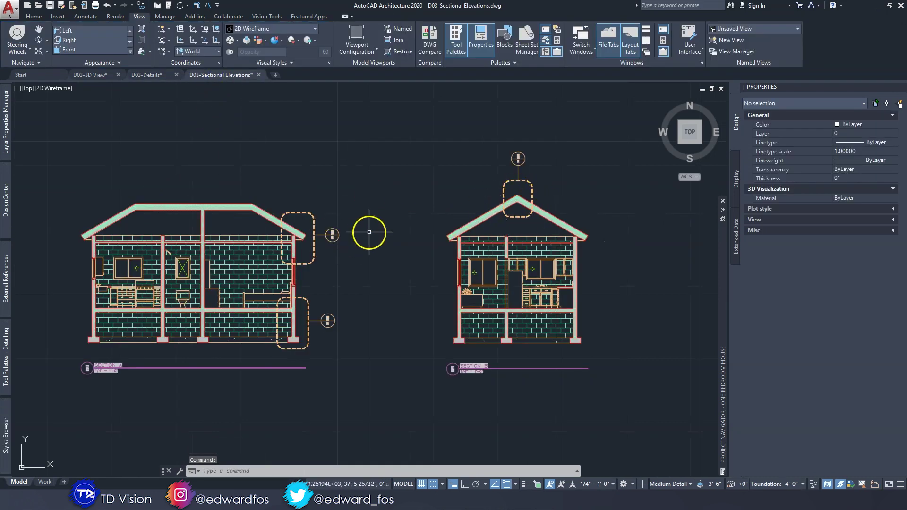
{"action": "left_click", "coordinate": [151, 75]}
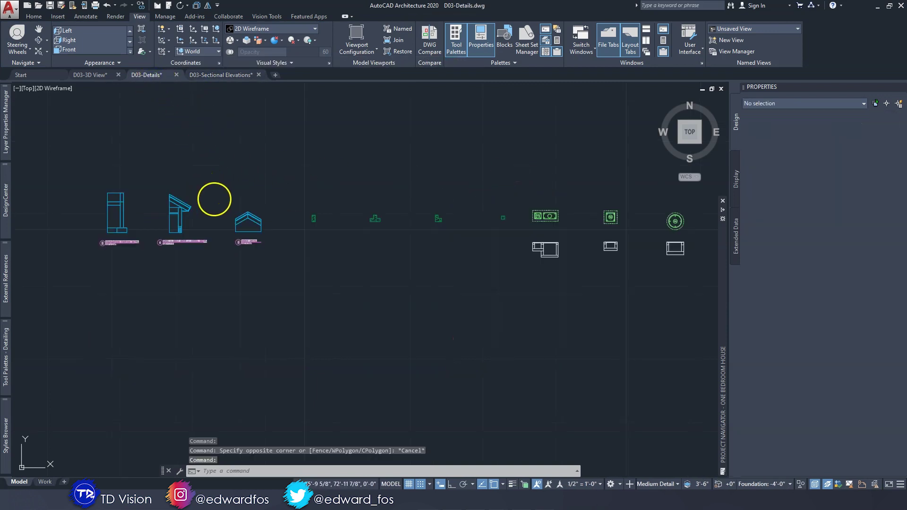
Step: Inspect the round manhole plan and the white section beneath the double-chamber box plan, leaving nothing selected
{"action": "mouse_move", "coordinate": [417, 198]}
{"action": "middle_mouse_down"}
{"action": "mouse_move", "coordinate": [364, 205]}
{"action": "mouse_move", "coordinate": [330, 196]}
{"action": "middle_mouse_up"}
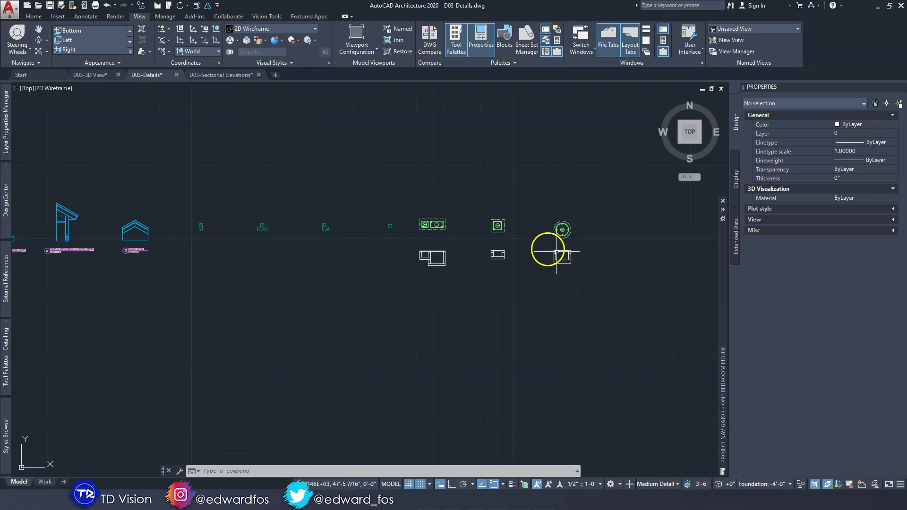
{"action": "left_click", "coordinate": [559, 233]}
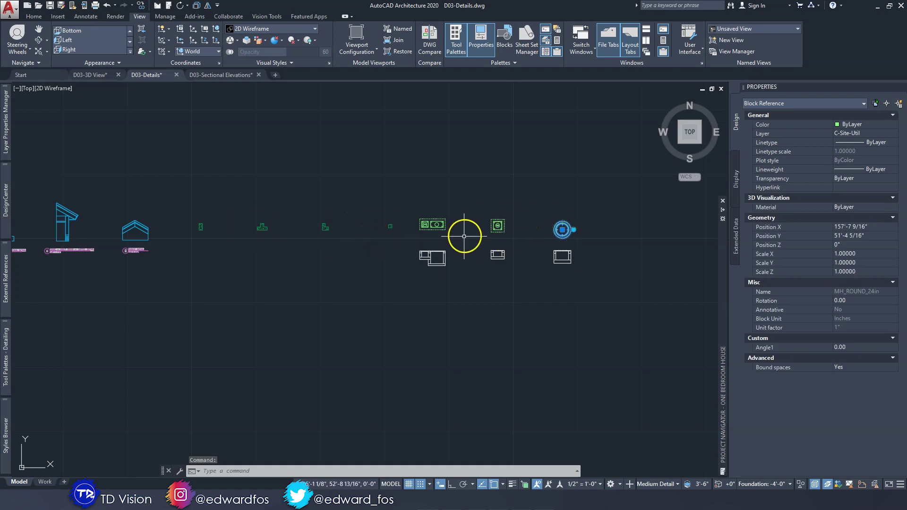
{"action": "scroll", "coordinate": [427, 257], "scroll_direction": "up", "scroll_amount": 5}
{"action": "left_click", "coordinate": [423, 268]}
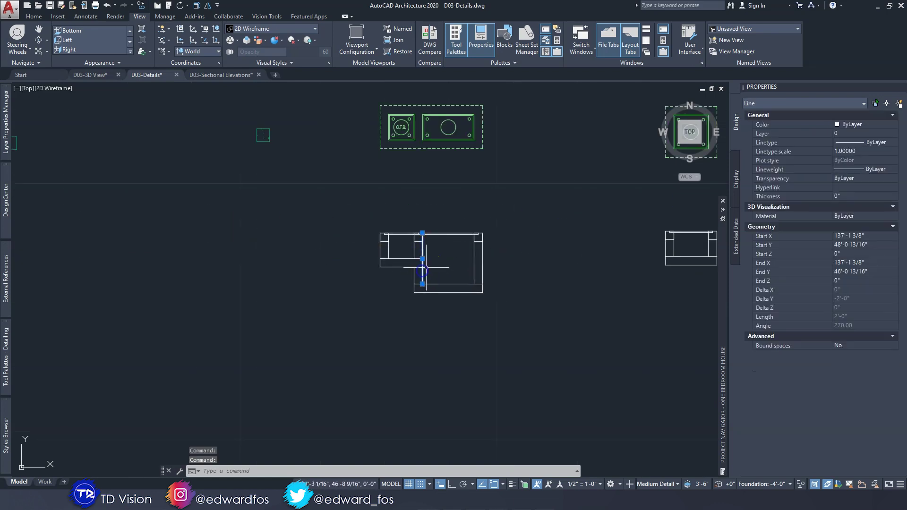
{"action": "key", "text": "Escape"}
{"action": "scroll", "coordinate": [506, 264], "scroll_direction": "down", "scroll_amount": 3}
{"action": "middle_click_drag", "start_coordinate": [507, 263], "coordinate": [421, 274]}
{"action": "scroll", "coordinate": [420, 275], "scroll_direction": "down", "scroll_amount": 3}
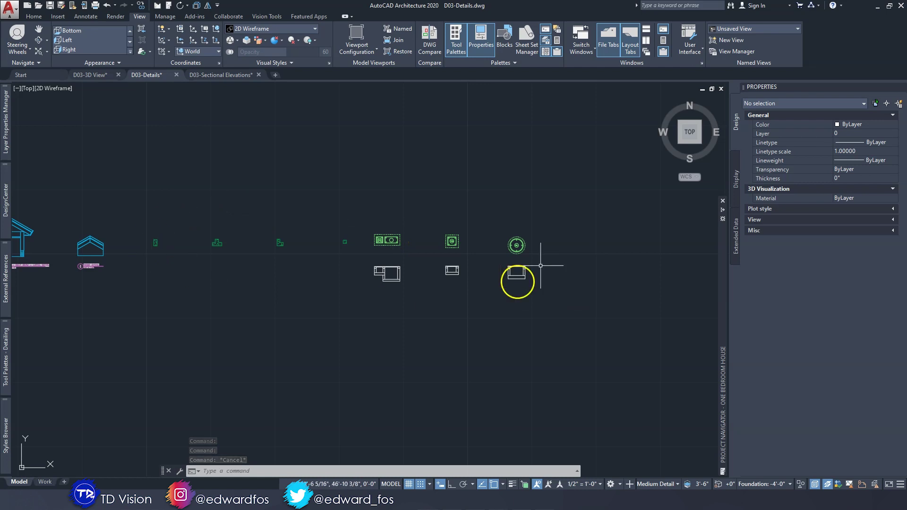
Step: Look through the entries listed in the Project Navigator
{"action": "mouse_move", "coordinate": [724, 275]}
{"action": "left_click", "coordinate": [650, 305]}
{"action": "left_click", "coordinate": [648, 312]}
{"action": "left_click", "coordinate": [645, 319]}
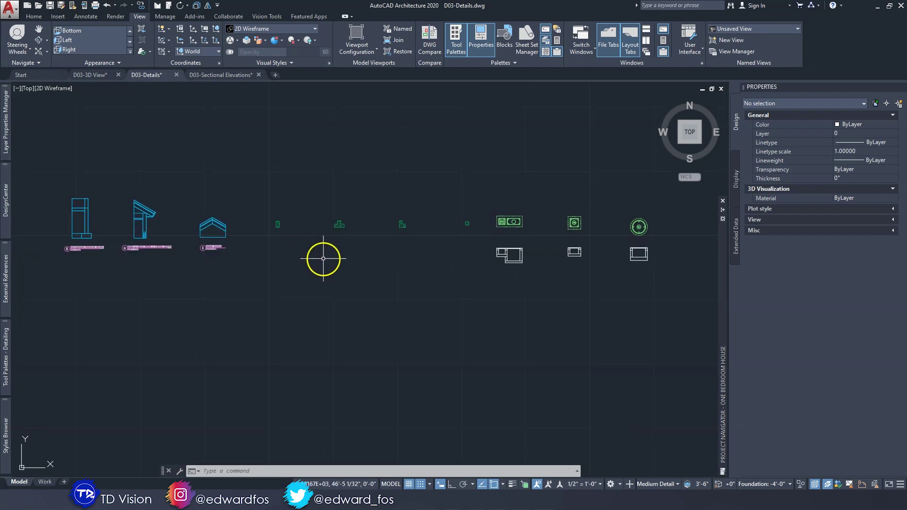
Step: Add a 60'-0" by 40'-0" rectangular layout grid with 10'-0" bays below the row of details, aligned horizontally with Ortho on
{"action": "scroll", "coordinate": [323, 259], "scroll_direction": "down", "scroll_amount": 2}
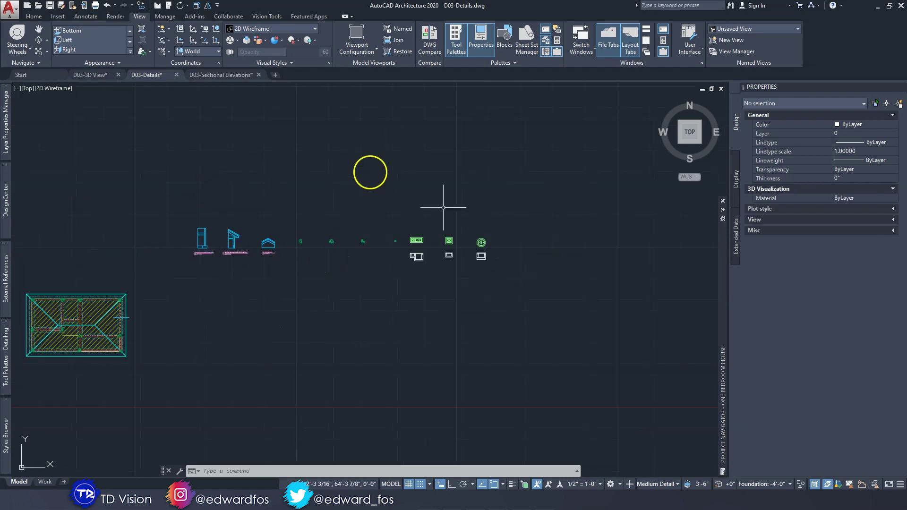
{"action": "middle_click_drag", "start_coordinate": [361, 332], "coordinate": [366, 303]}
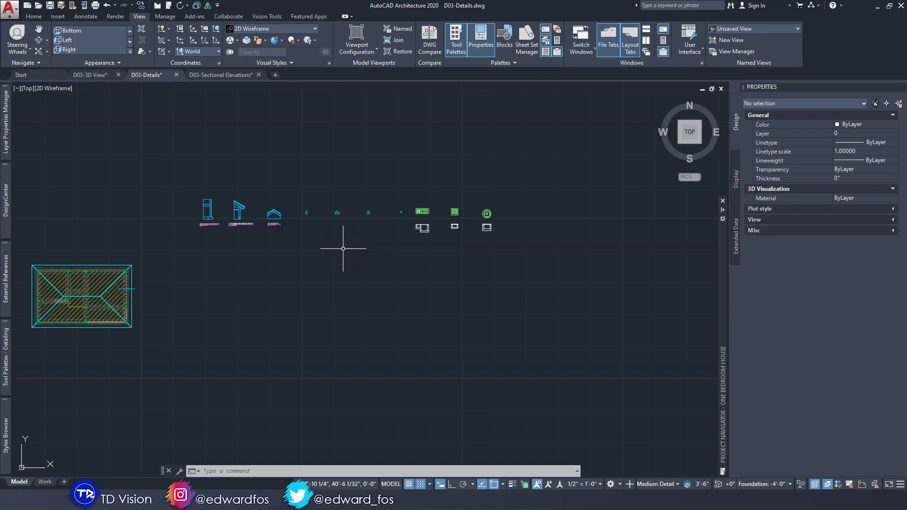
{"action": "type", "text": "layoutg"}
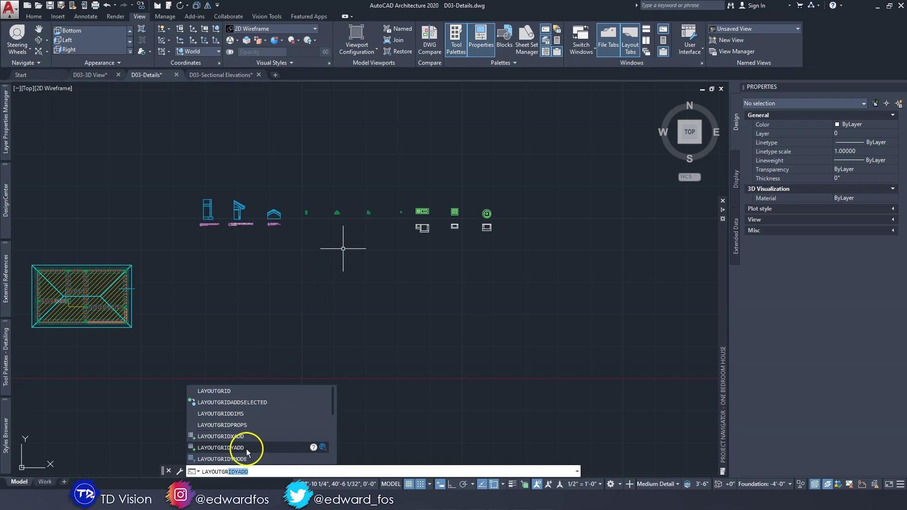
{"action": "left_click", "coordinate": [233, 393]}
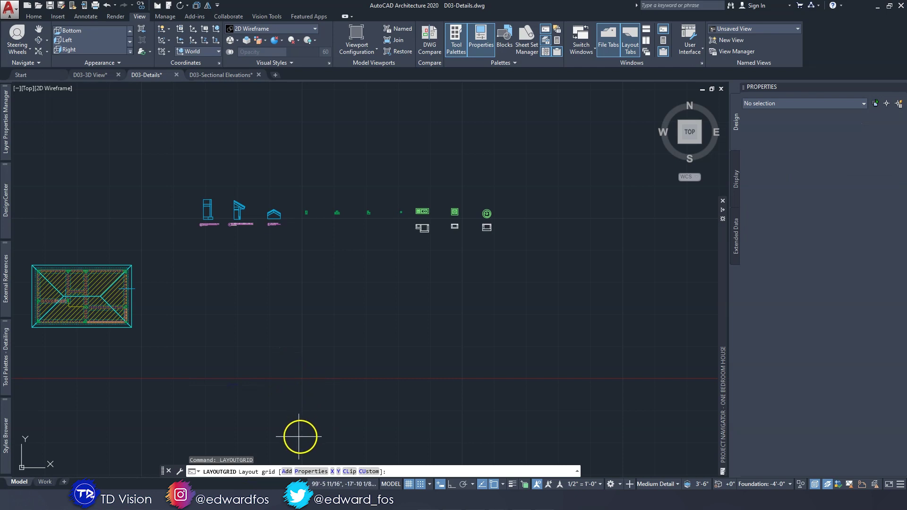
{"action": "left_click", "coordinate": [287, 472]}
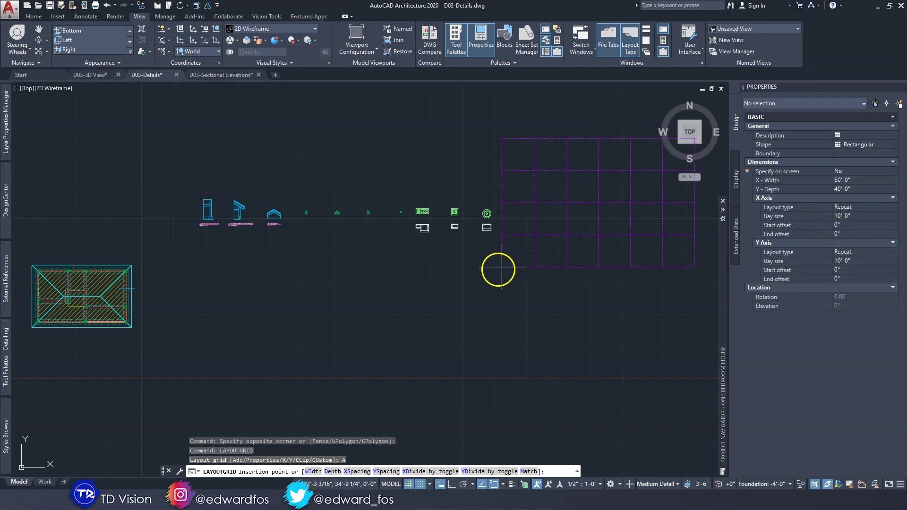
{"action": "middle_click_drag", "start_coordinate": [293, 276], "coordinate": [315, 288]}
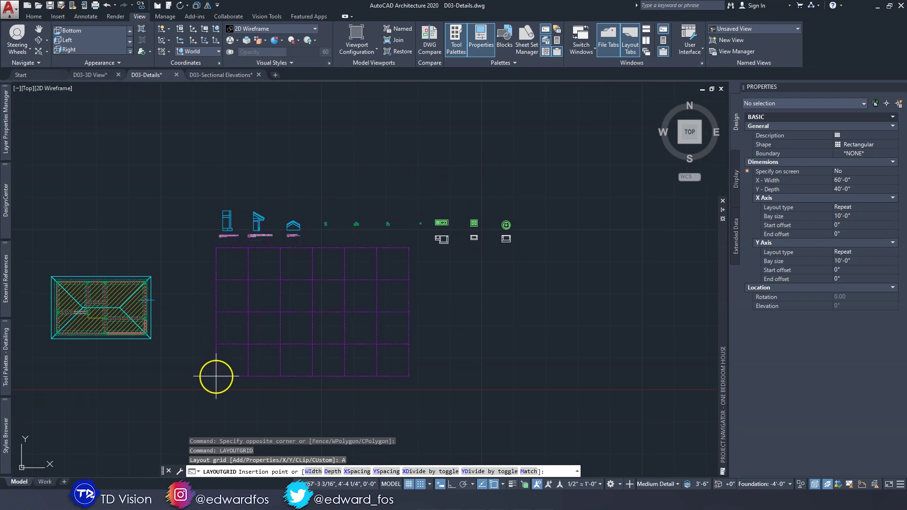
{"action": "left_click", "coordinate": [216, 377]}
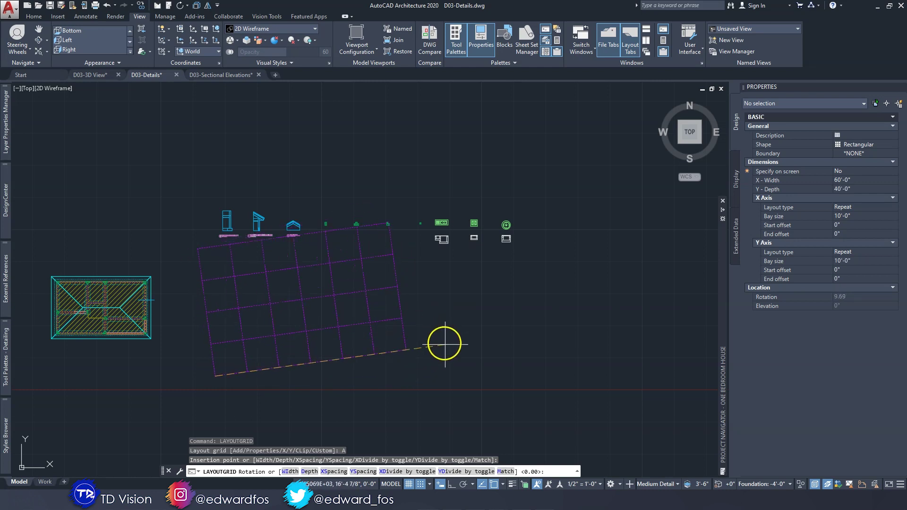
{"action": "left_click", "coordinate": [451, 484]}
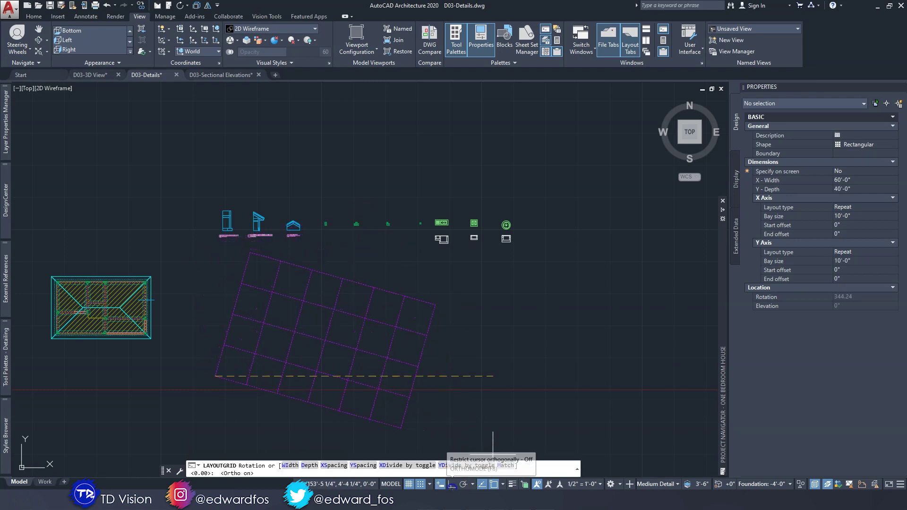
{"action": "left_click", "coordinate": [487, 366]}
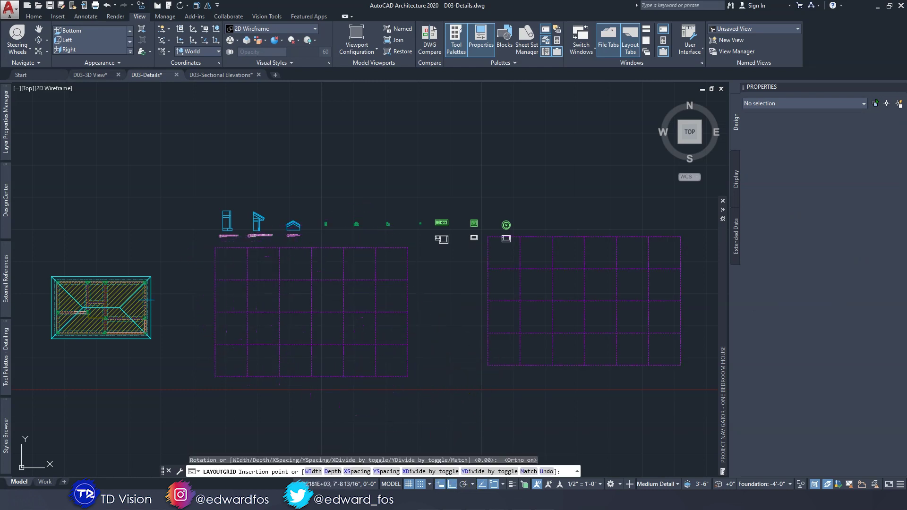
{"action": "key", "text": "Escape"}
{"action": "key", "text": "Escape"}
Step: Examine the new layout grid's cells and properties, leaving it unselected
{"action": "scroll", "coordinate": [436, 237], "scroll_direction": "up", "scroll_amount": 3}
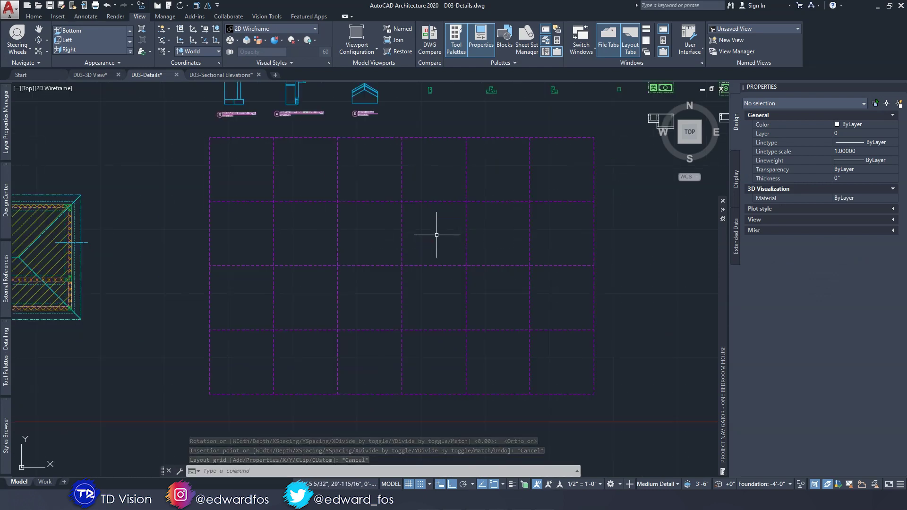
{"action": "scroll", "coordinate": [425, 253], "scroll_direction": "down", "scroll_amount": 3}
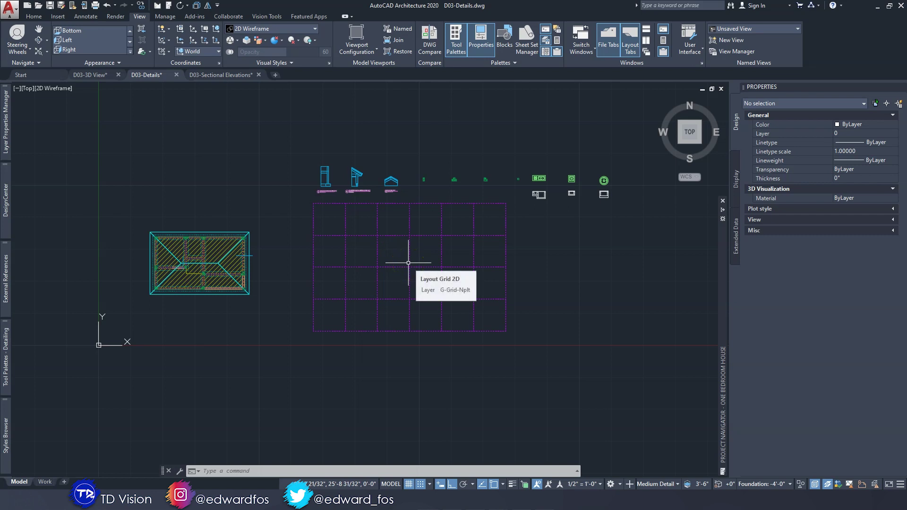
{"action": "left_click", "coordinate": [386, 251]}
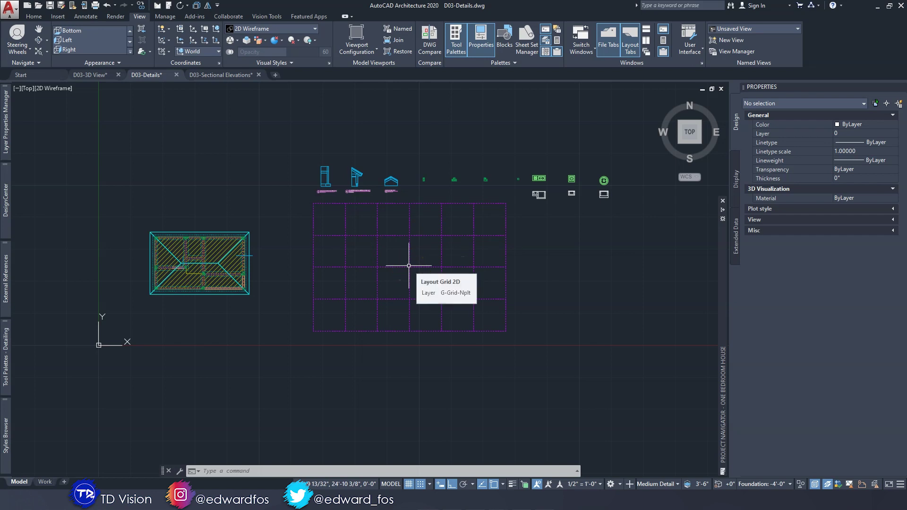
{"action": "middle_click_drag", "start_coordinate": [553, 203], "coordinate": [522, 237]}
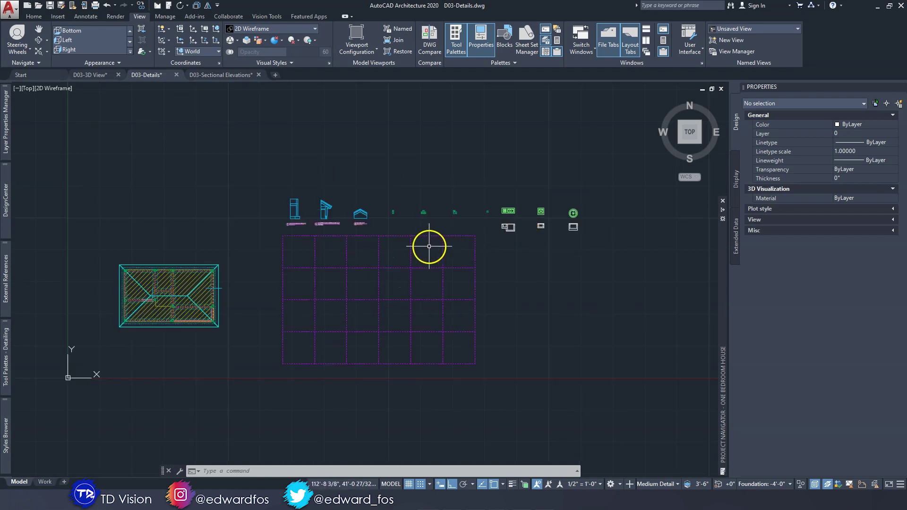
{"action": "left_click", "coordinate": [442, 254]}
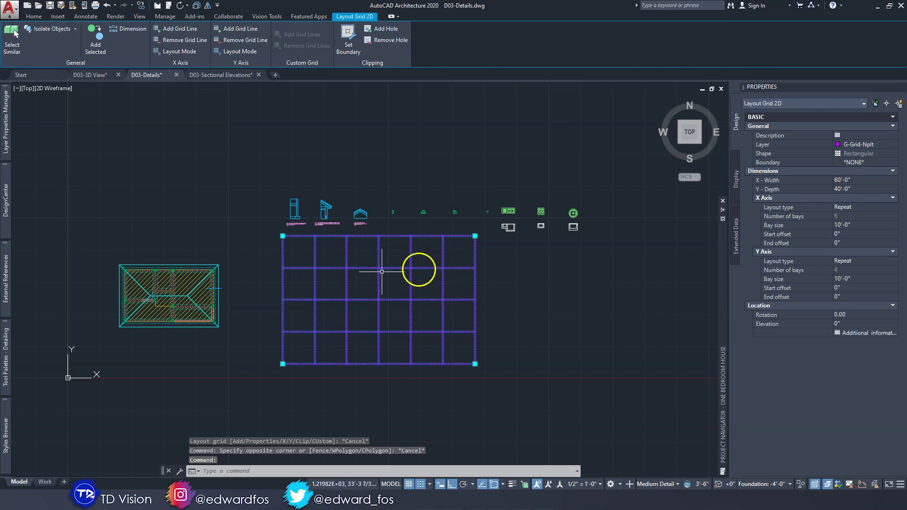
{"action": "key", "text": "Escape"}
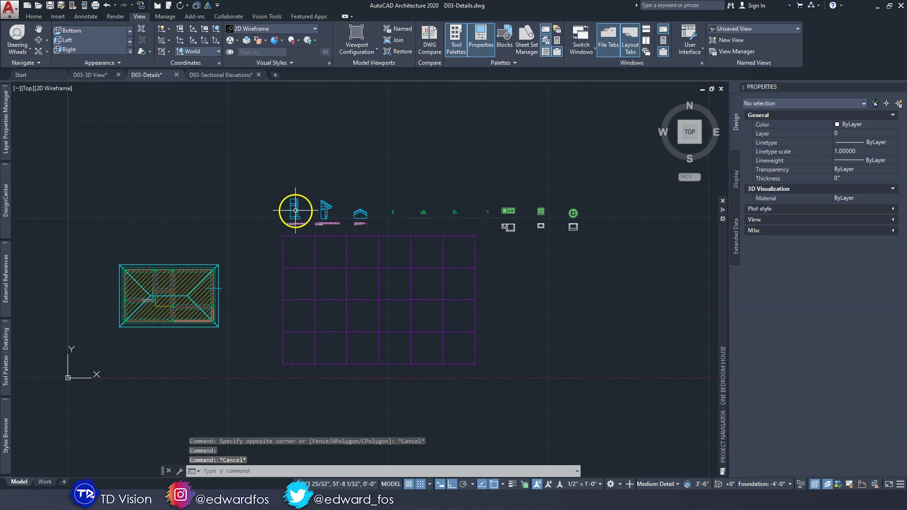
Step: Move the foundation footing detail together with its title into the first cell of the grid's top row
{"action": "scroll", "coordinate": [296, 210], "scroll_direction": "up", "scroll_amount": 3}
{"action": "left_click", "coordinate": [243, 168]}
{"action": "left_click", "coordinate": [333, 256]}
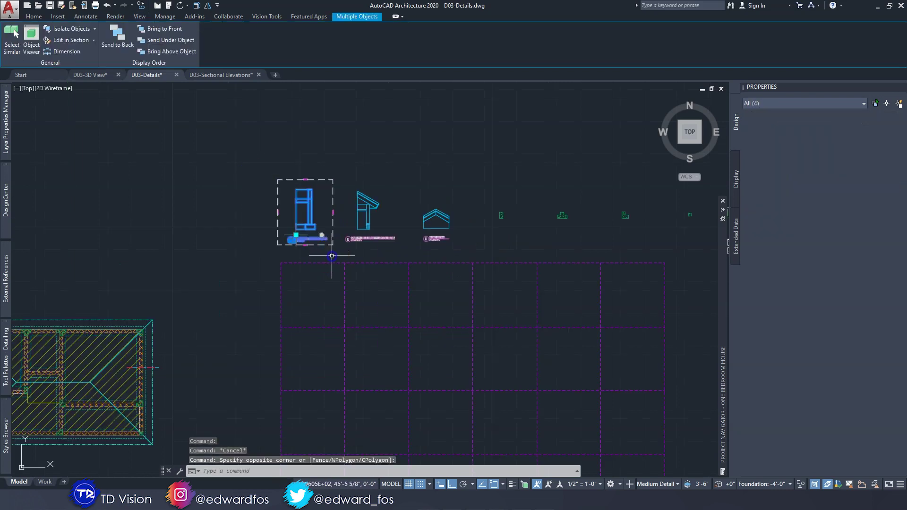
{"action": "key", "text": "Return"}
{"action": "scroll", "coordinate": [314, 240], "scroll_direction": "up", "scroll_amount": 3}
{"action": "left_click", "coordinate": [302, 189]}
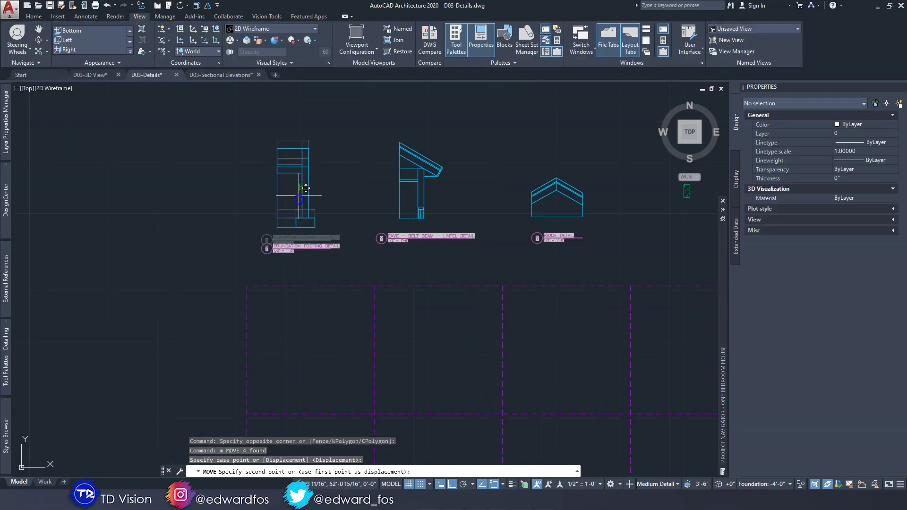
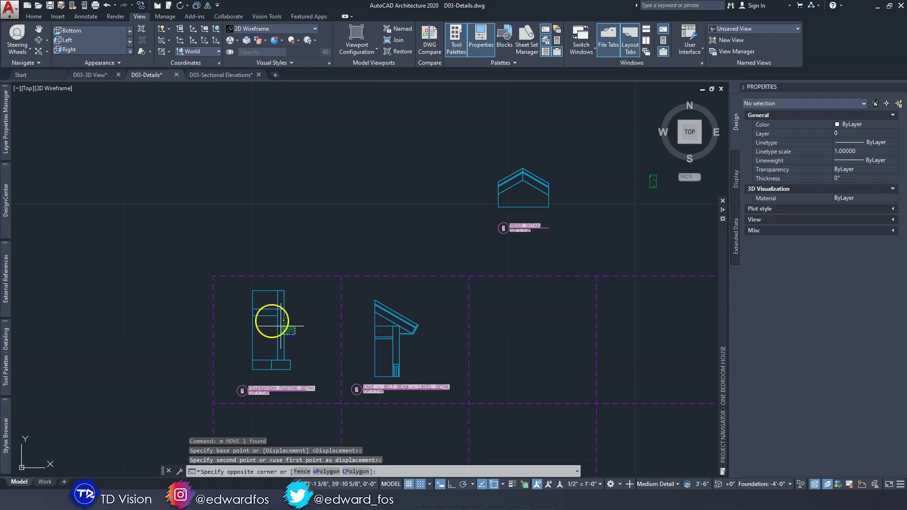
Step: Move only the foundation footing drawing slightly down, closer to its title within the cell
{"action": "key", "text": "Return"}
{"action": "left_click", "coordinate": [309, 315]}
{"action": "left_click", "coordinate": [312, 317]}
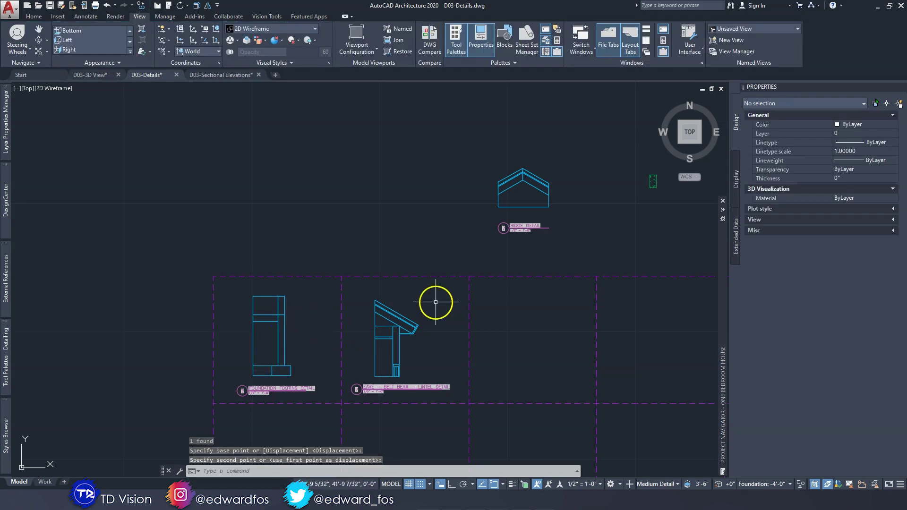
Step: Move the ridge detail and its title into the third cell of the grid's top row
{"action": "middle_click_drag", "start_coordinate": [516, 259], "coordinate": [429, 282]}
{"action": "left_click", "coordinate": [480, 270]}
{"action": "left_click", "coordinate": [396, 180]}
{"action": "key", "text": "Return"}
{"action": "left_click", "coordinate": [432, 222]}
{"action": "left_click", "coordinate": [424, 364]}
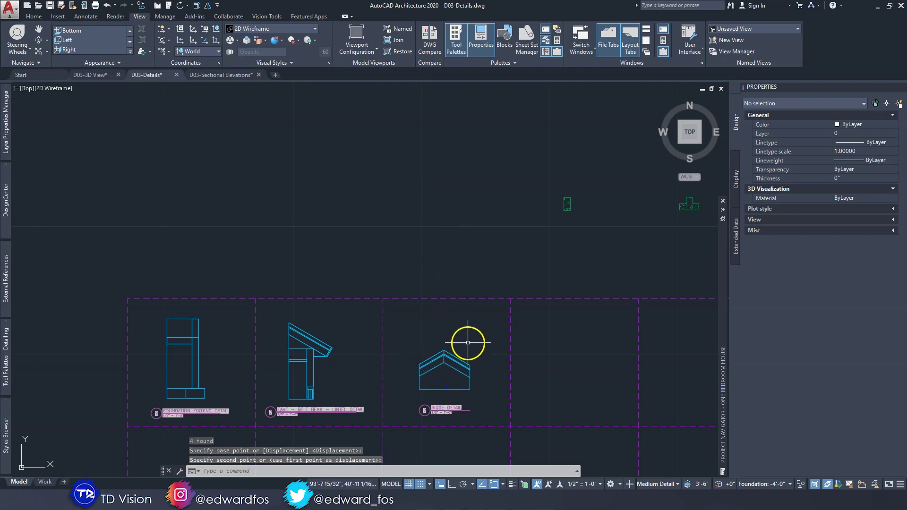
Step: Move the green straight stiffener block into the fourth cell of the grid's top row
{"action": "middle_click_drag", "start_coordinate": [524, 341], "coordinate": [316, 316]}
{"action": "left_click", "coordinate": [373, 184]}
{"action": "left_click", "coordinate": [334, 154]}
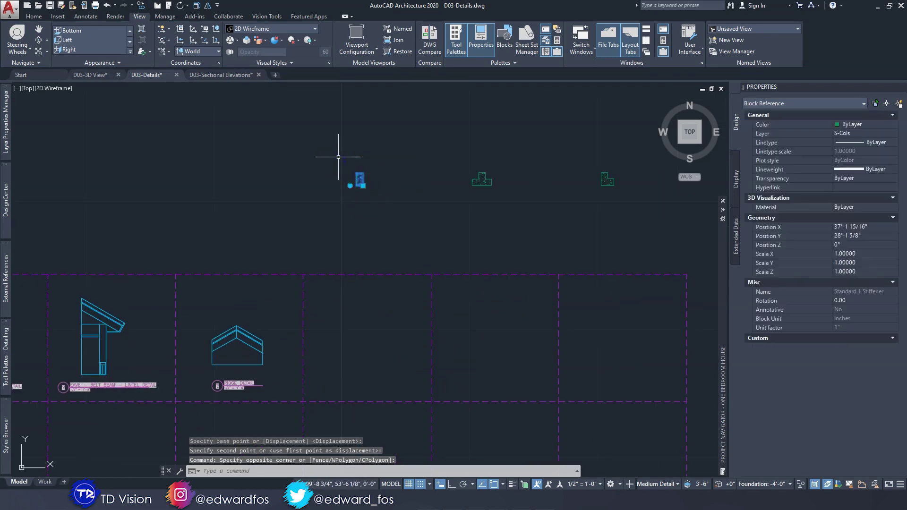
{"action": "key", "text": "Return"}
{"action": "left_click", "coordinate": [361, 180]}
{"action": "left_click", "coordinate": [363, 338]}
Step: Move the green T-shaped stiffener block into the fifth cell of the grid's top row
{"action": "left_click", "coordinate": [488, 221]}
{"action": "left_click", "coordinate": [459, 163]}
{"action": "key", "text": "Return"}
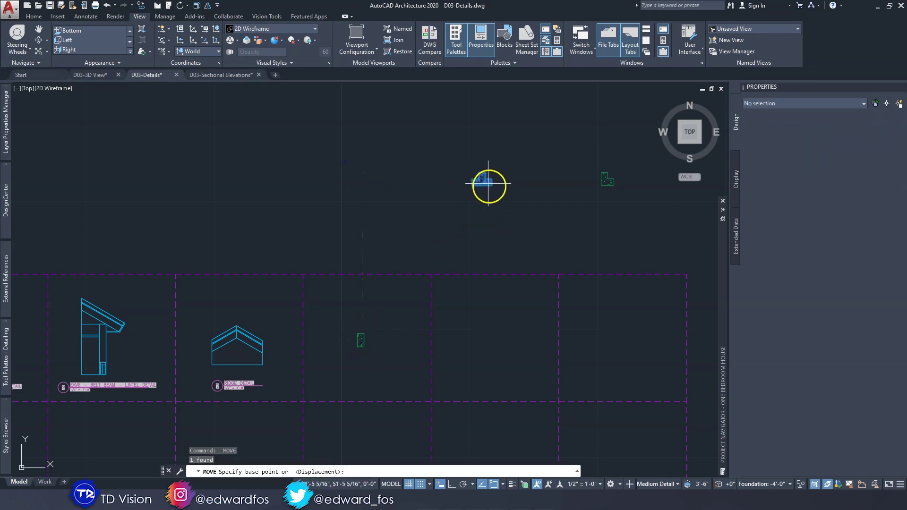
{"action": "left_click", "coordinate": [483, 180]}
{"action": "left_click", "coordinate": [491, 345]}
Step: Move the green L-shaped stiffener block into the sixth cell of the grid's top row and end the Move command
{"action": "middle_click_drag", "start_coordinate": [617, 311], "coordinate": [432, 280]}
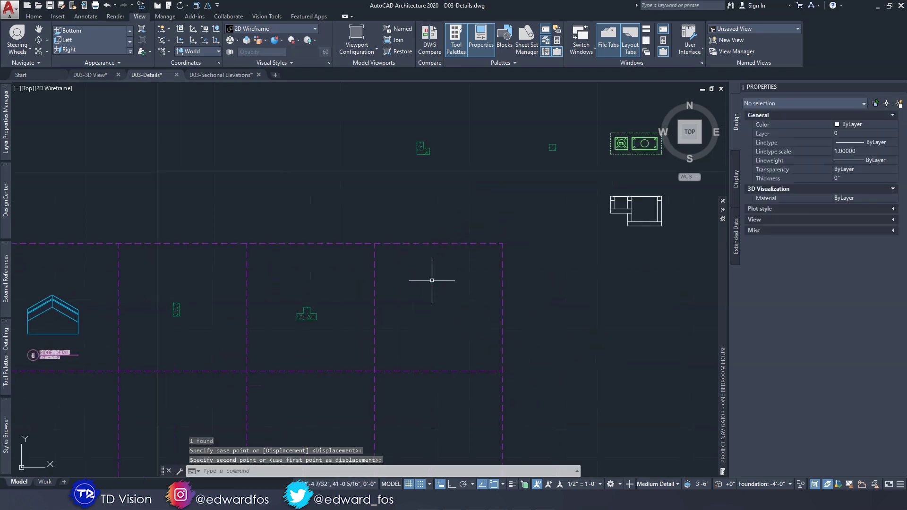
{"action": "left_click", "coordinate": [424, 150]}
{"action": "key", "text": "Return"}
{"action": "left_click", "coordinate": [423, 149]}
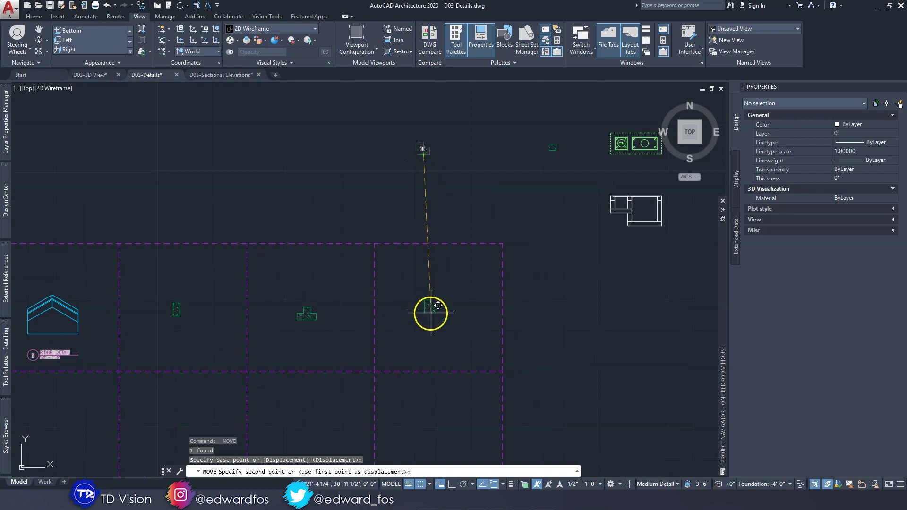
{"action": "key", "text": "Escape"}
{"action": "key", "text": "Escape"}
{"action": "scroll", "coordinate": [472, 205], "scroll_direction": "down", "scroll_amount": 5}
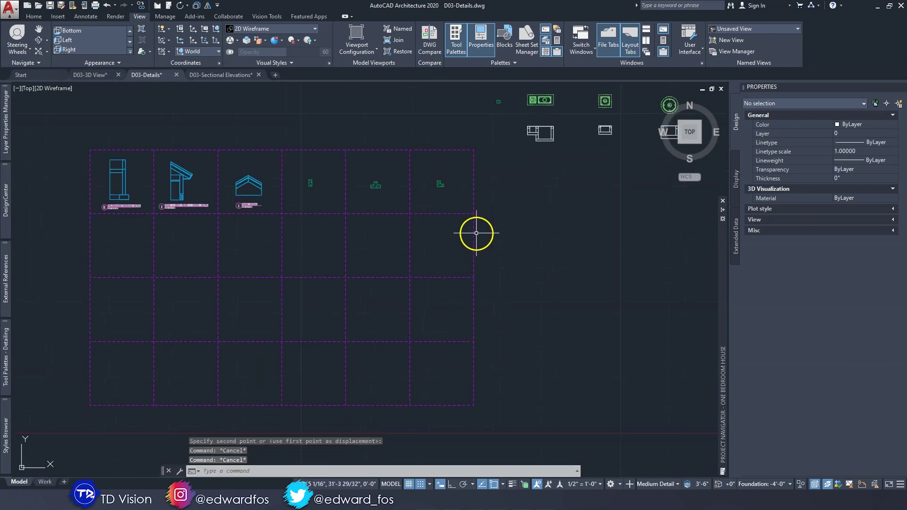
Step: Stretch the layout grid's upper-right corner outward to about 71' wide so it gains a seventh column
{"action": "left_click", "coordinate": [474, 239]}
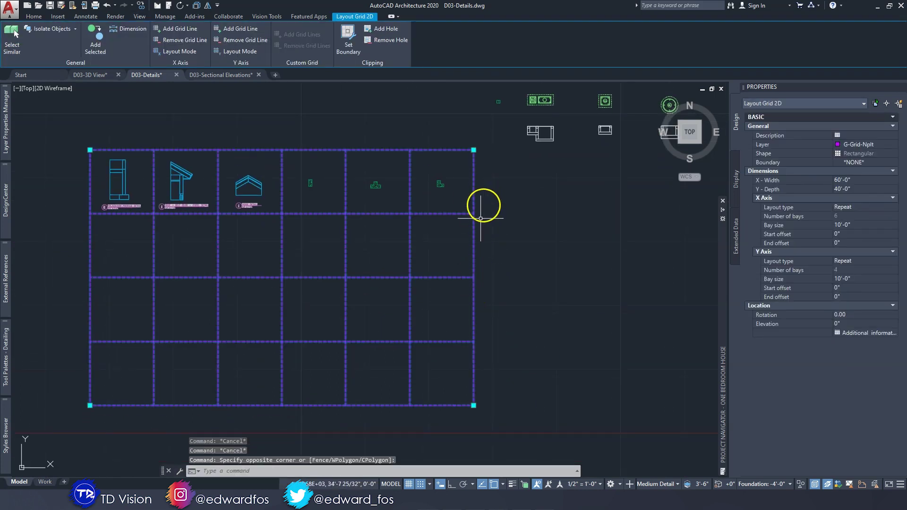
{"action": "left_click", "coordinate": [474, 150]}
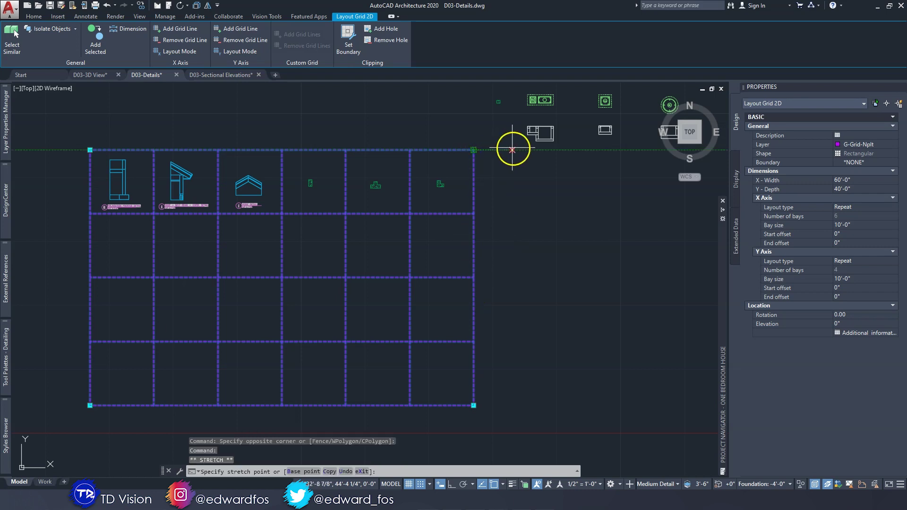
{"action": "middle_click_drag", "start_coordinate": [542, 150], "coordinate": [513, 168]}
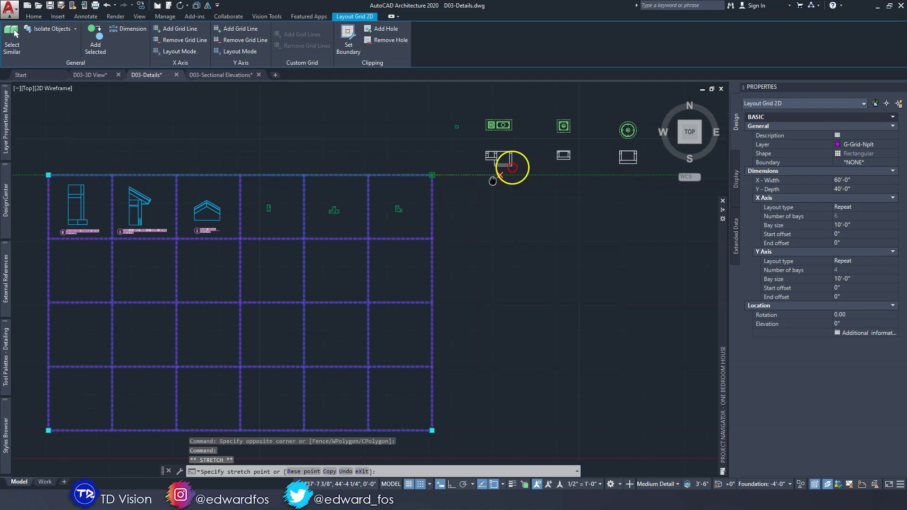
{"action": "scroll", "coordinate": [492, 178], "scroll_direction": "down", "scroll_amount": 3}
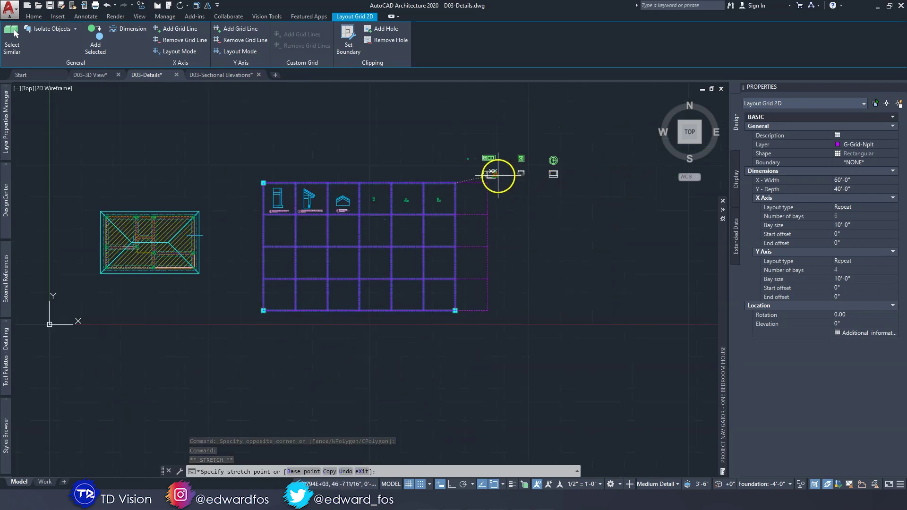
{"action": "middle_click_drag", "start_coordinate": [531, 172], "coordinate": [531, 220]}
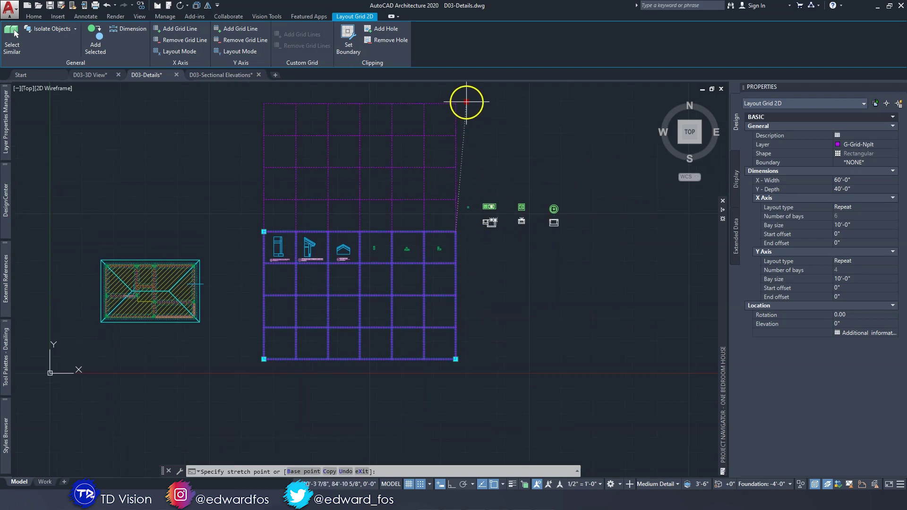
{"action": "scroll", "coordinate": [494, 245], "scroll_direction": "up", "scroll_amount": 3}
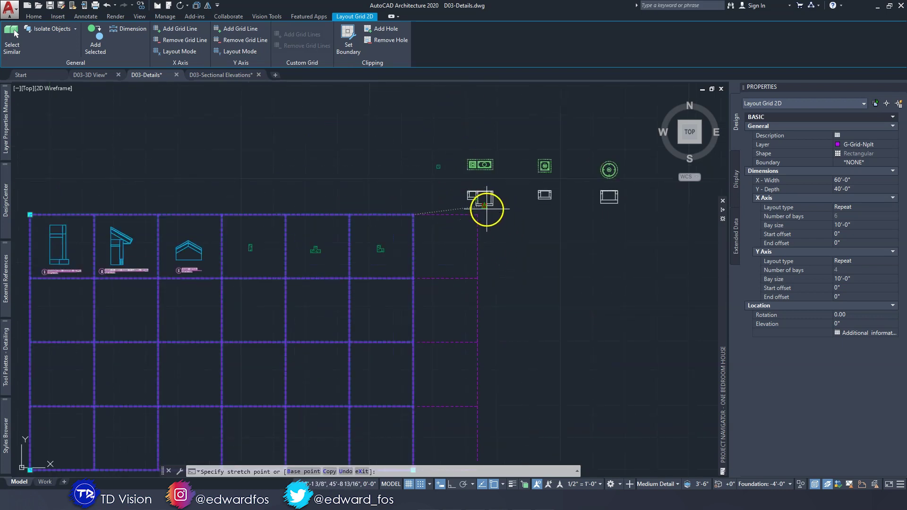
{"action": "key", "text": "Escape"}
{"action": "key", "text": "Escape"}
{"action": "key", "text": "Escape"}
Step: Move the small green square stiffener block into the seventh cell of the grid's top row
{"action": "scroll", "coordinate": [449, 169], "scroll_direction": "up", "scroll_amount": 3}
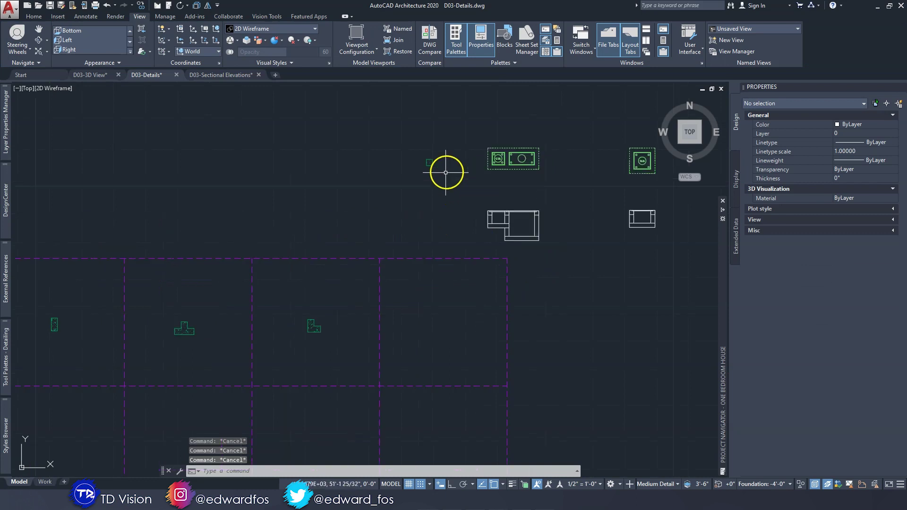
{"action": "left_click", "coordinate": [394, 136]}
{"action": "left_click", "coordinate": [438, 169]}
{"action": "type", "text": "m"}
{"action": "key", "text": "Return"}
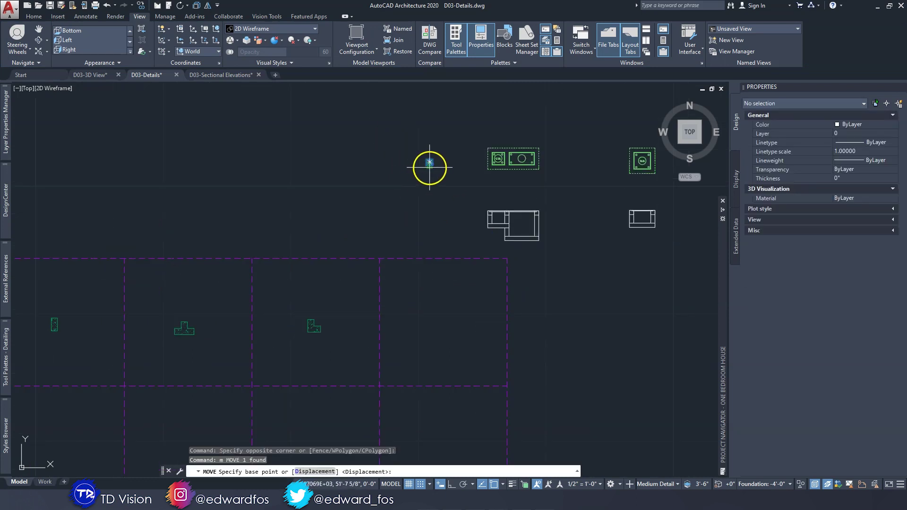
{"action": "left_click", "coordinate": [430, 162]}
{"action": "left_click", "coordinate": [446, 323]}
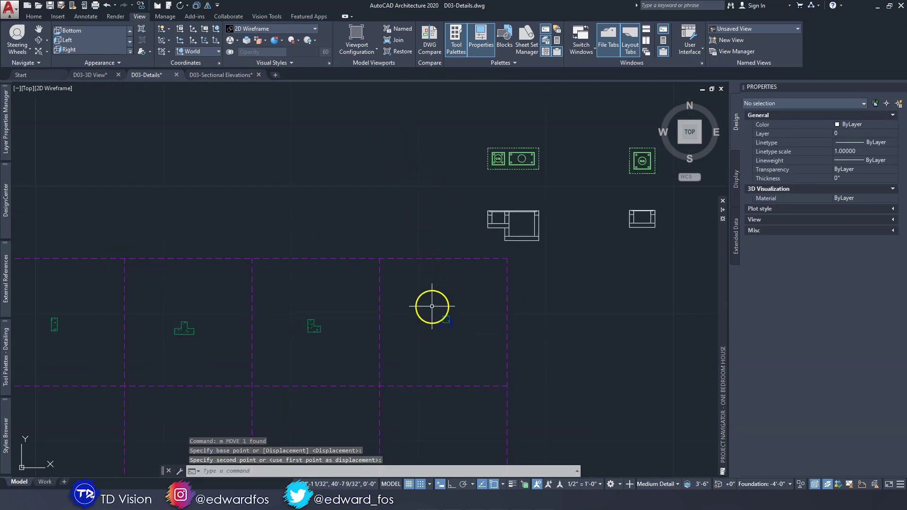
Step: Move the rectangular two-chamber box plan and the section below it into the first cell of the grid's second row
{"action": "scroll", "coordinate": [433, 288], "scroll_direction": "down", "scroll_amount": 3}
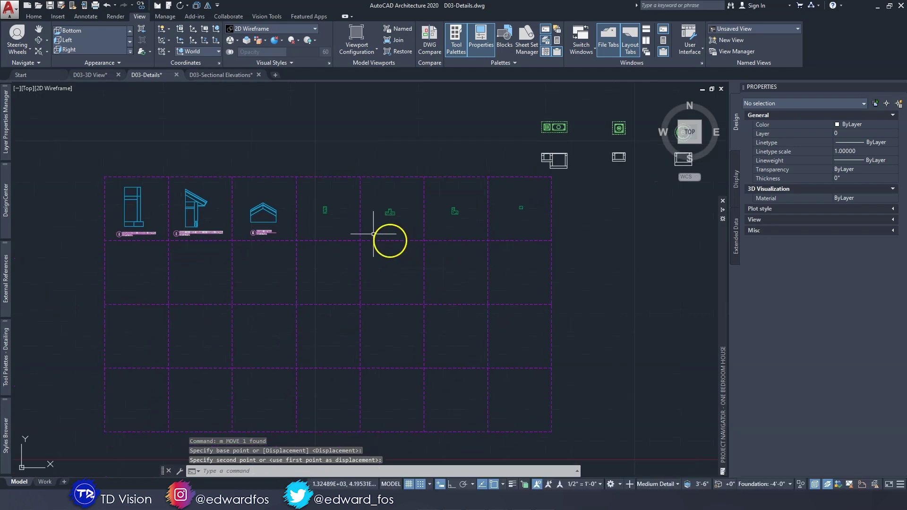
{"action": "left_click", "coordinate": [588, 172]}
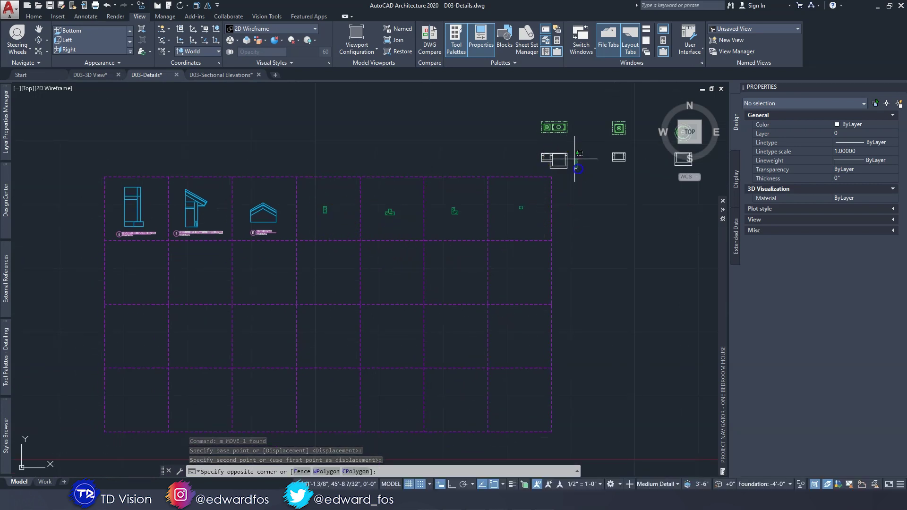
{"action": "key", "text": "Escape"}
{"action": "left_click", "coordinate": [586, 201]}
{"action": "left_click", "coordinate": [520, 121]}
{"action": "type", "text": "m"}
{"action": "key", "text": "Return"}
{"action": "left_click", "coordinate": [556, 144]}
{"action": "scroll", "coordinate": [183, 280], "scroll_direction": "up", "scroll_amount": 4}
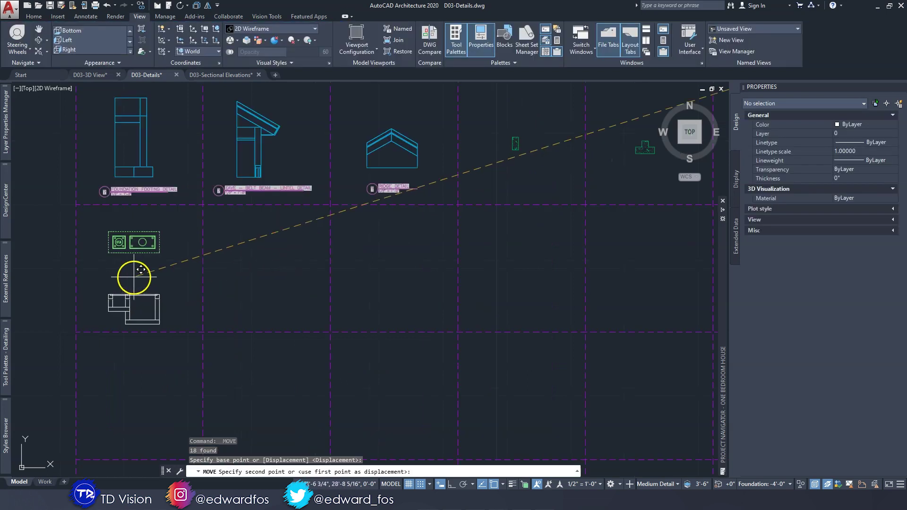
{"action": "scroll", "coordinate": [236, 230], "scroll_direction": "down", "scroll_amount": 3}
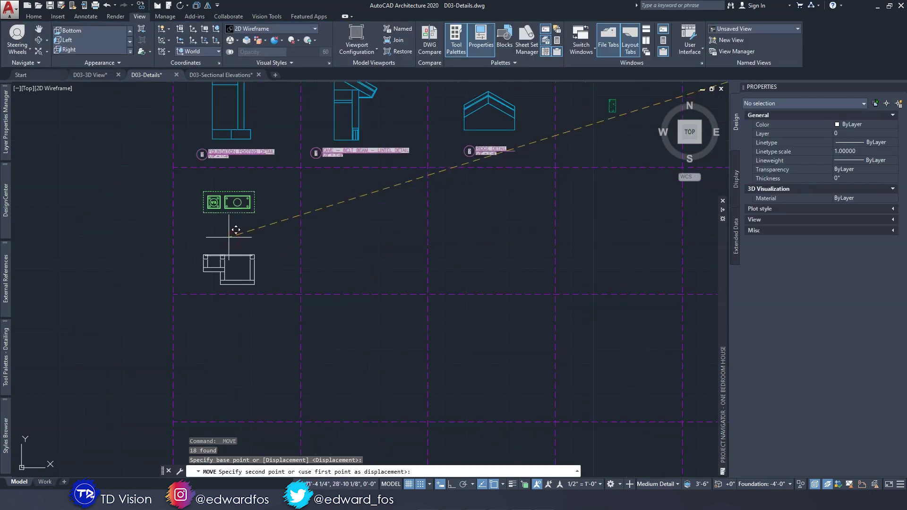
{"action": "scroll", "coordinate": [279, 220], "scroll_direction": "up", "scroll_amount": 3}
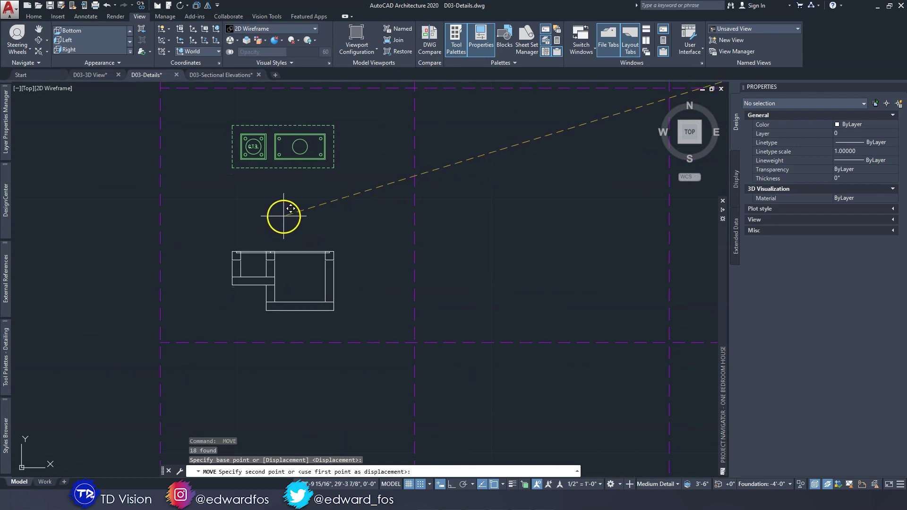
{"action": "key", "text": "Escape"}
{"action": "key", "text": "Escape"}
Step: Move the two-chamber box section straight up closer to its plan, with Ortho on
{"action": "left_click", "coordinate": [229, 267]}
{"action": "left_click", "coordinate": [371, 356]}
{"action": "type", "text": "m"}
{"action": "key", "text": "Return"}
{"action": "left_click", "coordinate": [380, 325]}
{"action": "key", "text": "F8"}
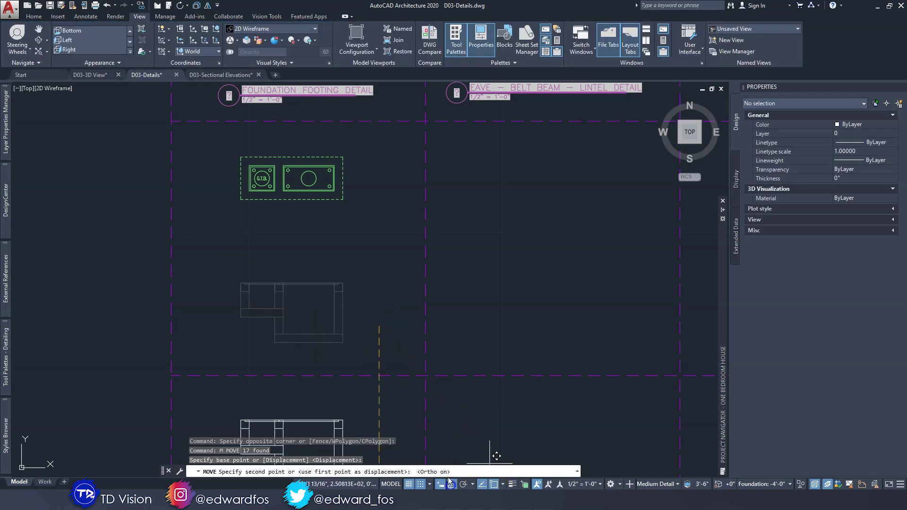
{"action": "left_click", "coordinate": [370, 297]}
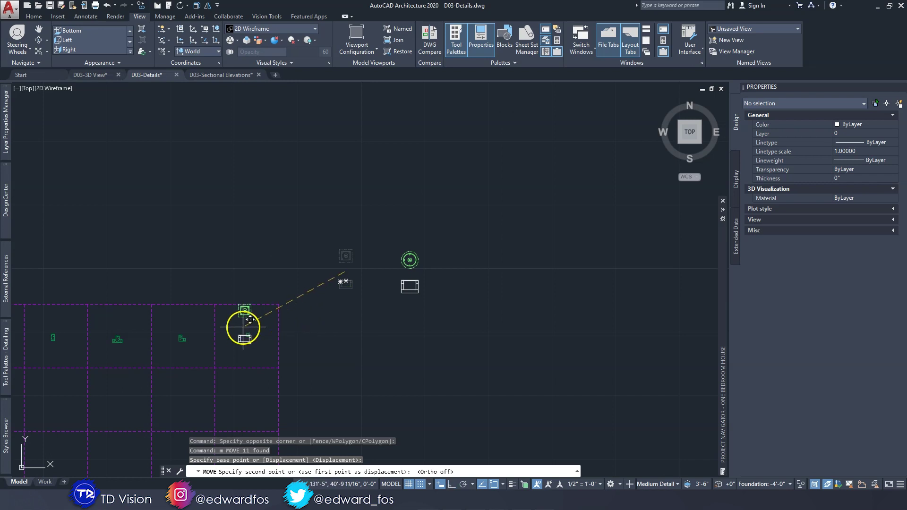
Step: Move the square box plan and its section into the second cell of the grid's second row, with Ortho off
{"action": "middle_click_drag", "start_coordinate": [250, 319], "coordinate": [350, 267]}
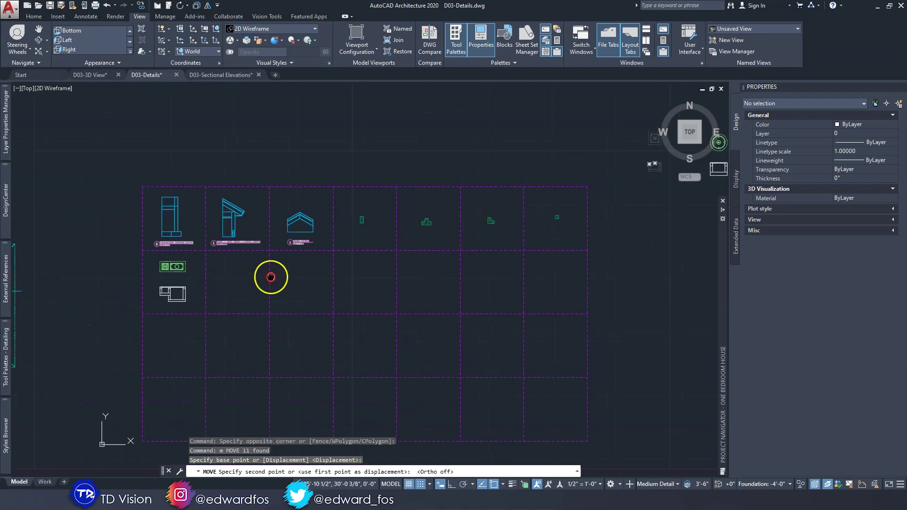
{"action": "scroll", "coordinate": [243, 274], "scroll_direction": "up", "scroll_amount": 4}
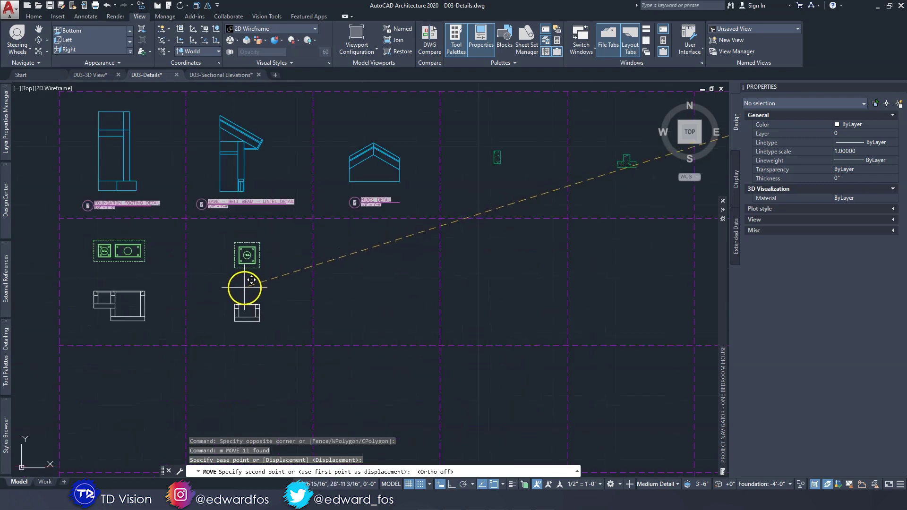
{"action": "left_click", "coordinate": [252, 279]}
Step: Move the round chamber plan and its section into the third cell of the grid's second row
{"action": "scroll", "coordinate": [486, 277], "scroll_direction": "down", "scroll_amount": 3}
{"action": "left_click", "coordinate": [524, 155]}
{"action": "left_click", "coordinate": [580, 211]}
{"action": "type", "text": "m"}
{"action": "key", "text": "Return"}
{"action": "left_click", "coordinate": [551, 193]}
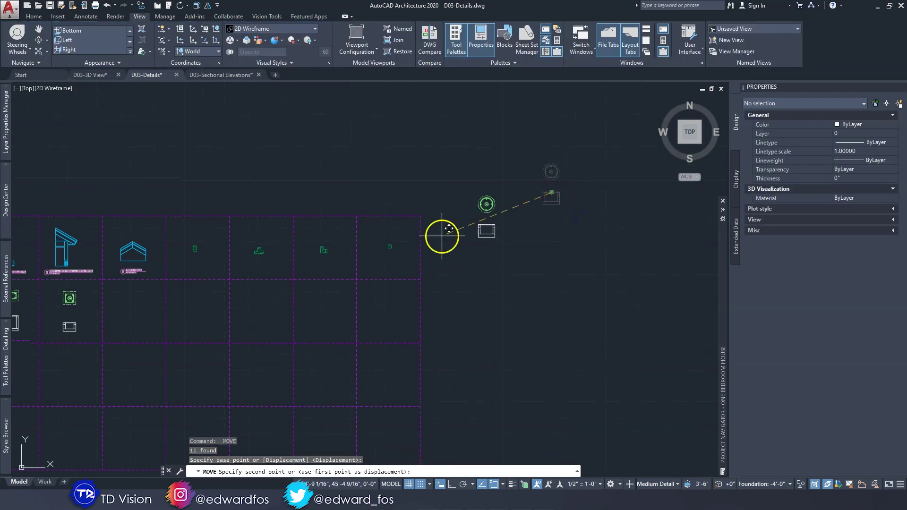
{"action": "middle_click_drag", "start_coordinate": [253, 277], "coordinate": [482, 235]}
{"action": "scroll", "coordinate": [364, 265], "scroll_direction": "up", "scroll_amount": 3}
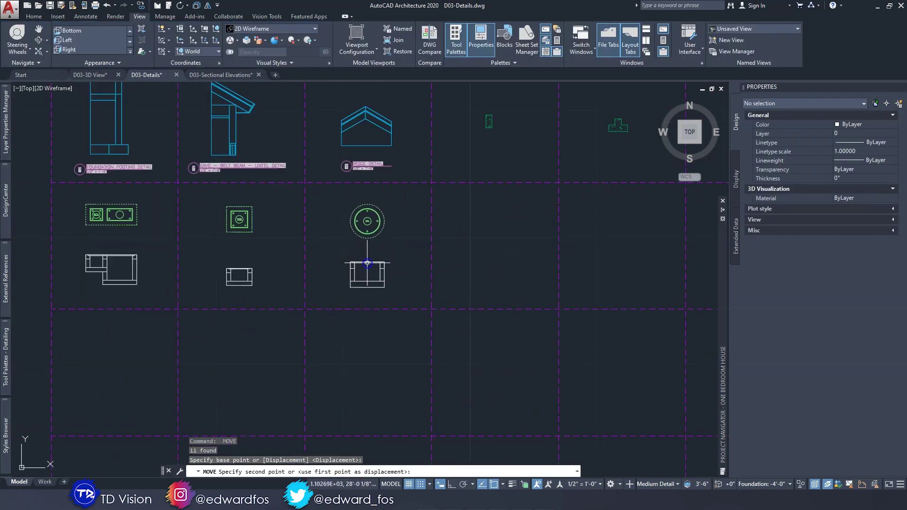
{"action": "key", "text": "Escape"}
{"action": "scroll", "coordinate": [468, 257], "scroll_direction": "down", "scroll_amount": 5}
{"action": "scroll", "coordinate": [242, 169], "scroll_direction": "up", "scroll_amount": 1}
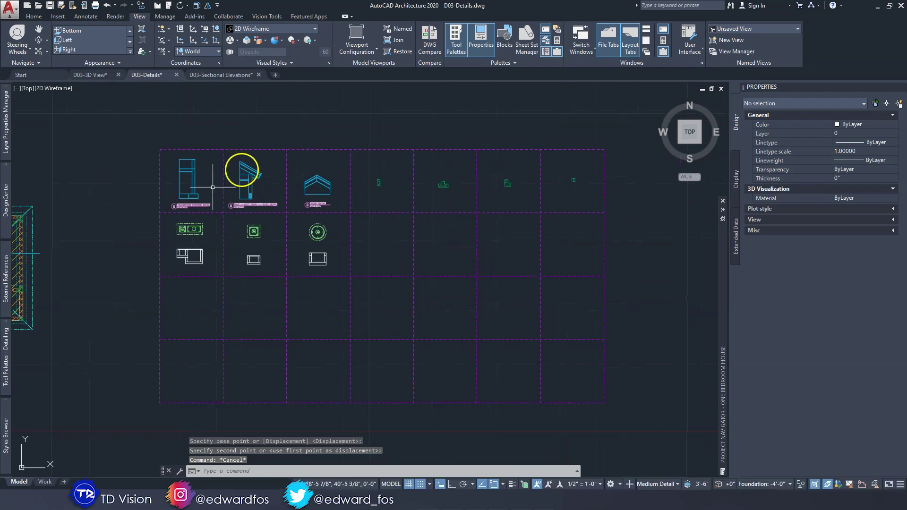
{"action": "left_click", "coordinate": [334, 400]}
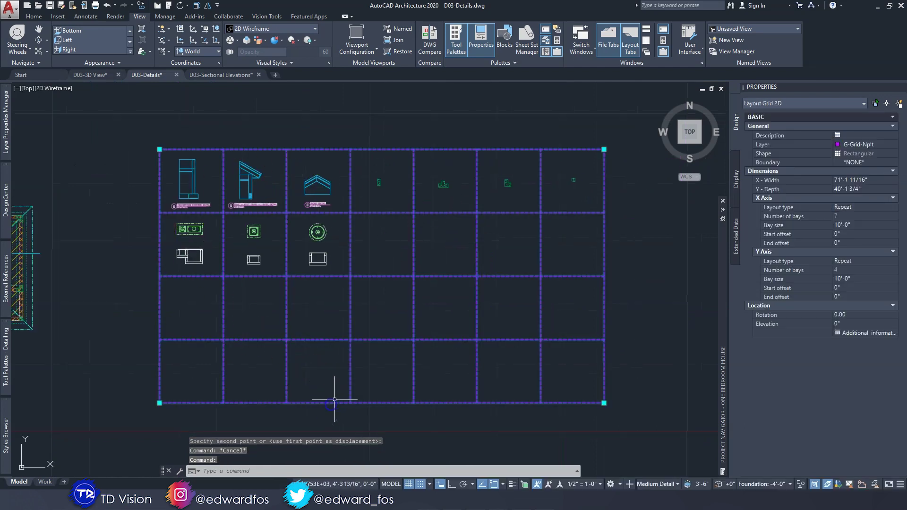
{"action": "key", "text": "Escape"}
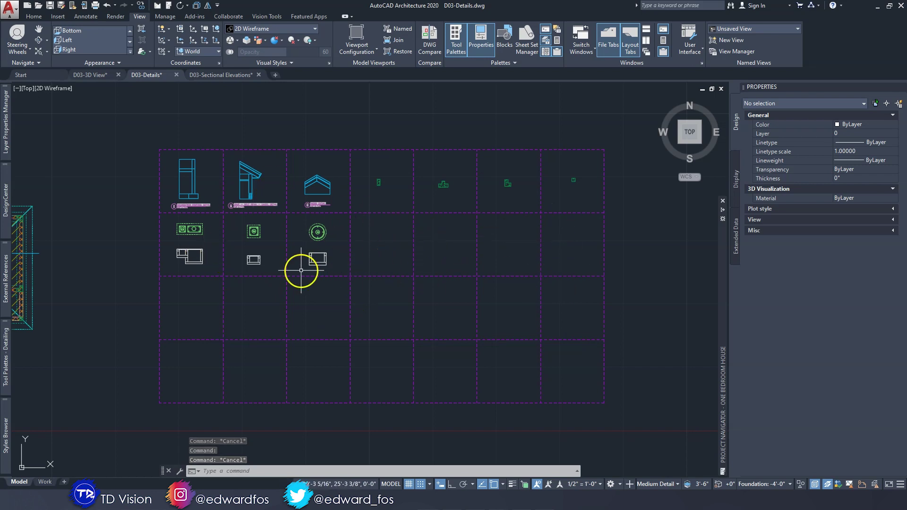
{"action": "middle_click_drag", "start_coordinate": [301, 271], "coordinate": [326, 296]}
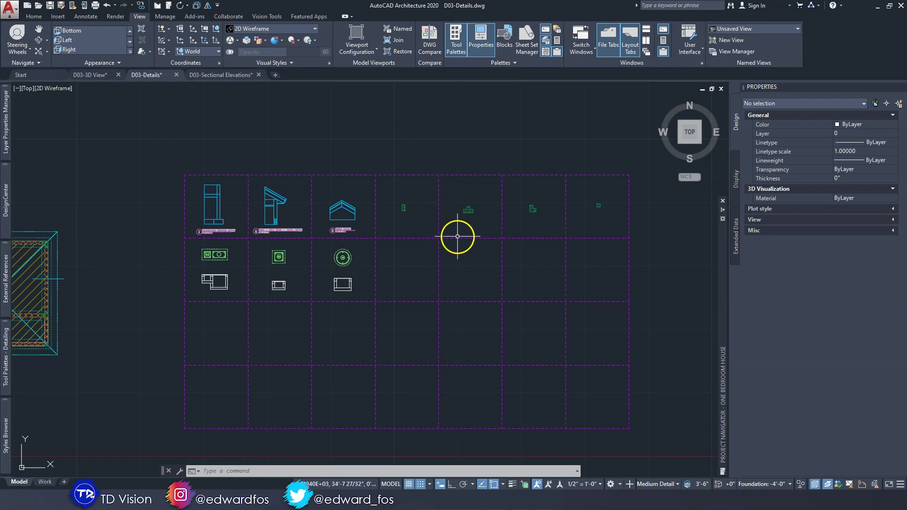
{"action": "middle_click_drag", "start_coordinate": [403, 271], "coordinate": [381, 243]}
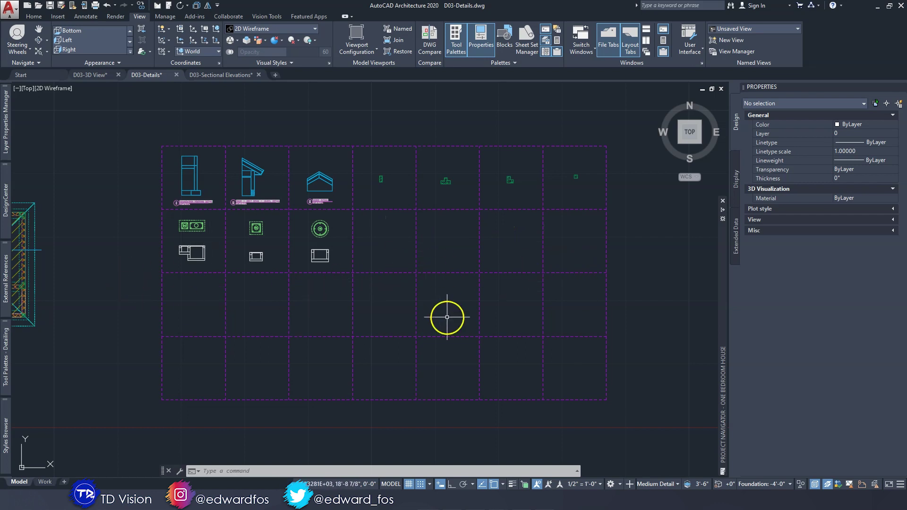
Step: Stretch the right and left edges of the foundation footing detail's boundary onto the vertical lines of its grid cell
{"action": "middle_click_drag", "start_coordinate": [237, 192], "coordinate": [301, 219]}
{"action": "scroll", "coordinate": [302, 220], "scroll_direction": "up", "scroll_amount": 3}
{"action": "scroll", "coordinate": [344, 228], "scroll_direction": "down", "scroll_amount": 1}
{"action": "left_click", "coordinate": [327, 235]}
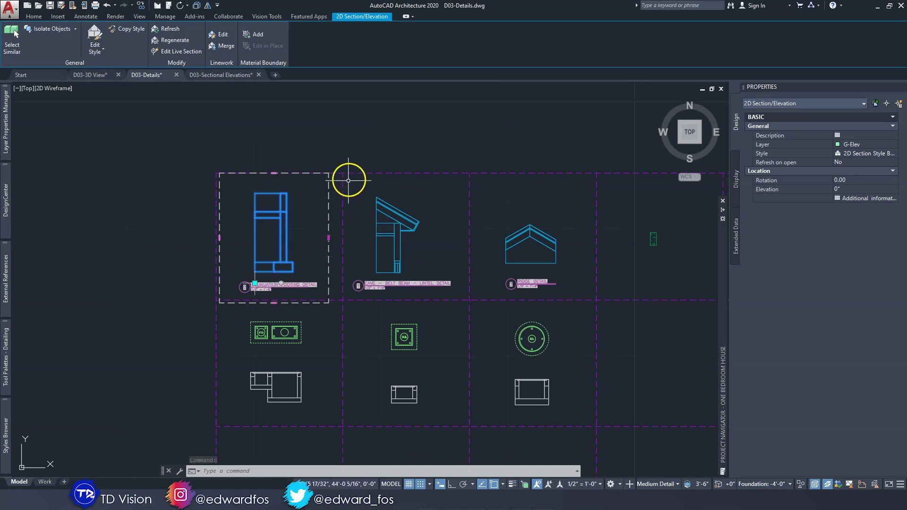
{"action": "left_click", "coordinate": [329, 239]}
{"action": "left_click", "coordinate": [342, 239]}
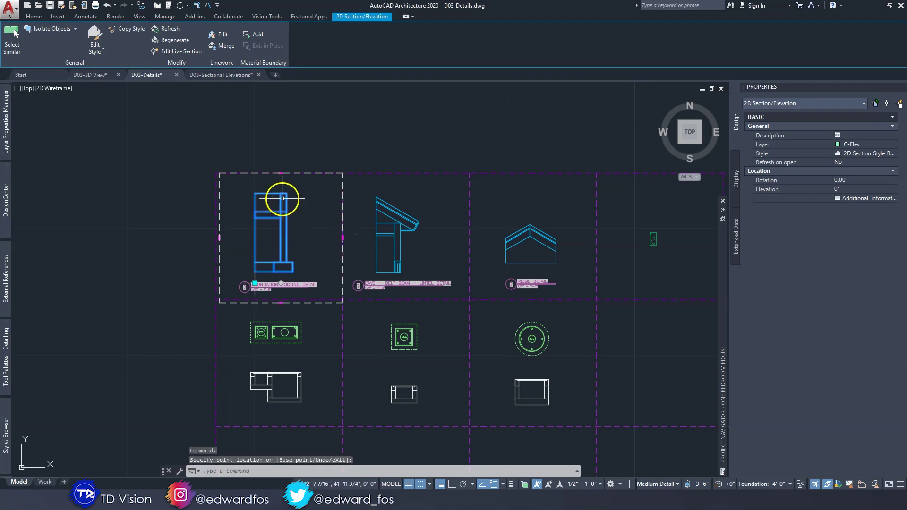
{"action": "left_click", "coordinate": [216, 237]}
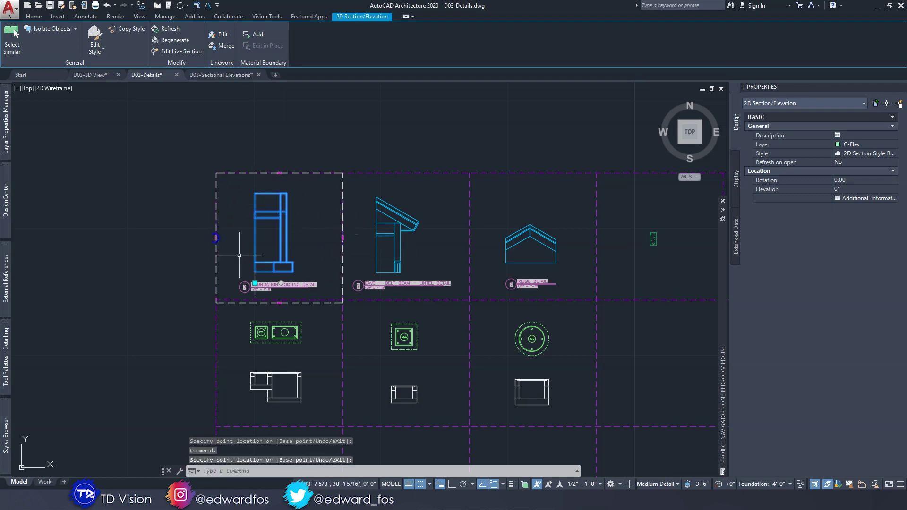
Step: Align the bottom and top edges of the foundation footing detail's boundary with the horizontal lines of its grid cell
{"action": "scroll", "coordinate": [274, 299], "scroll_direction": "up", "scroll_amount": 3}
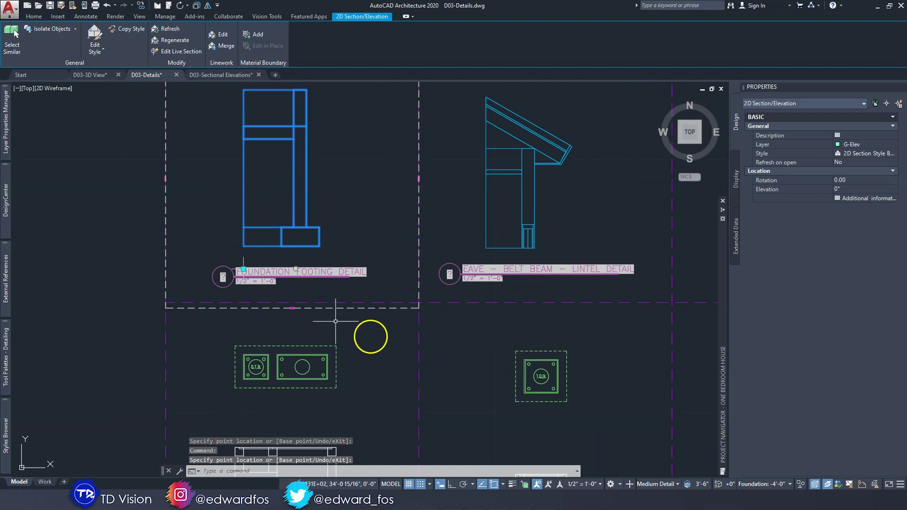
{"action": "left_click", "coordinate": [293, 303]}
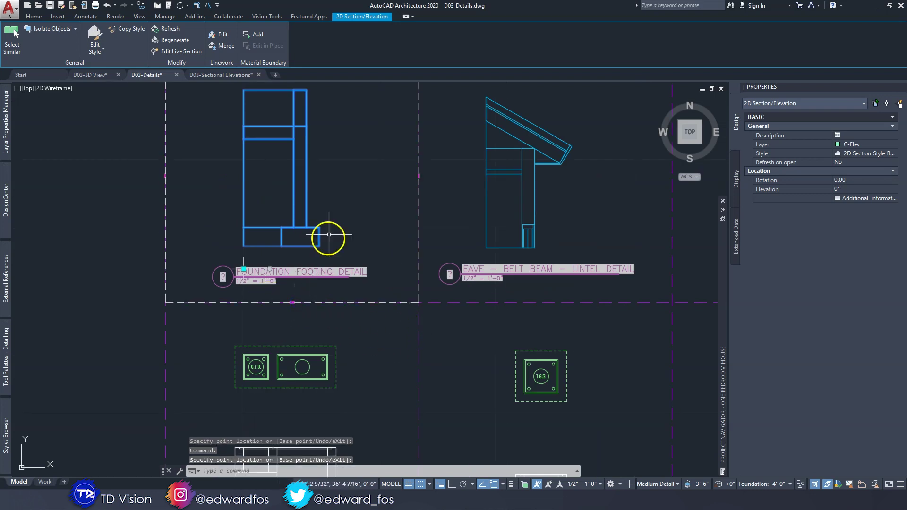
{"action": "middle_click_drag", "start_coordinate": [337, 140], "coordinate": [343, 224]}
{"action": "left_click", "coordinate": [298, 133]}
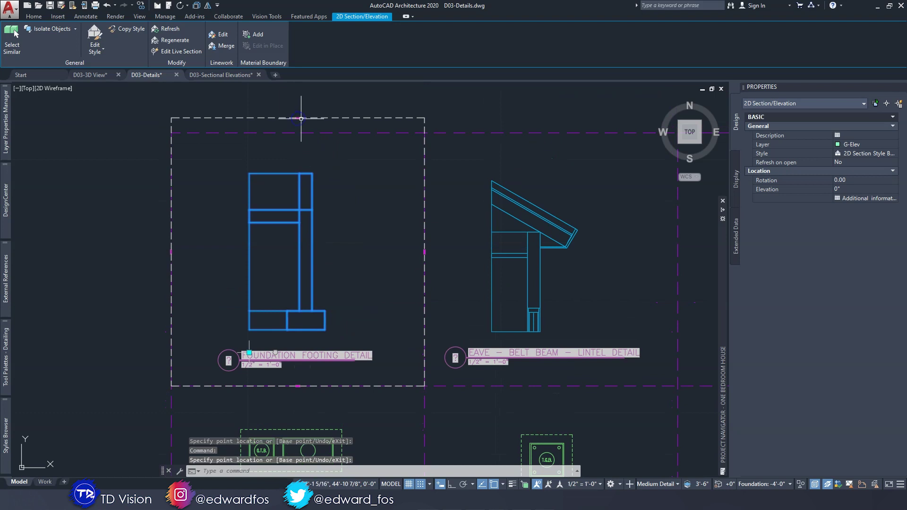
{"action": "left_click", "coordinate": [294, 133]}
{"action": "scroll", "coordinate": [296, 188], "scroll_direction": "down", "scroll_amount": 3}
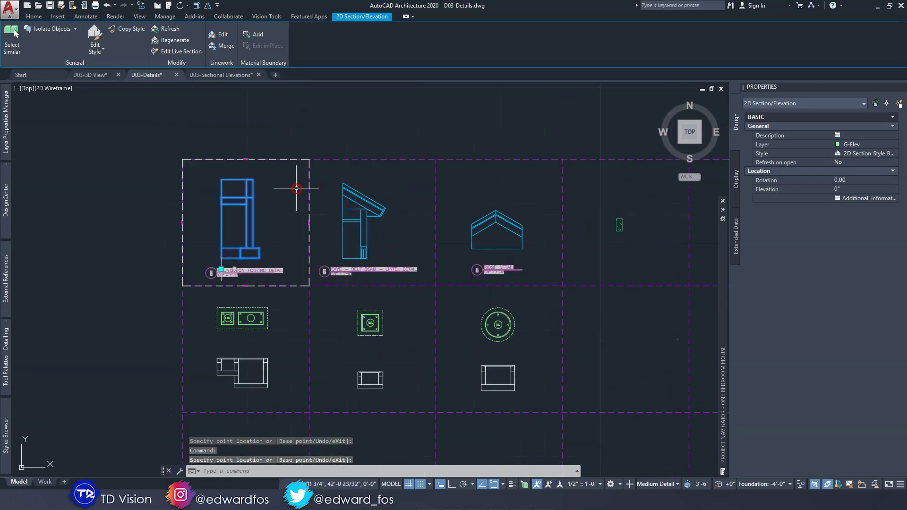
{"action": "left_click", "coordinate": [343, 199]}
{"action": "middle_click_drag", "start_coordinate": [353, 201], "coordinate": [330, 208]}
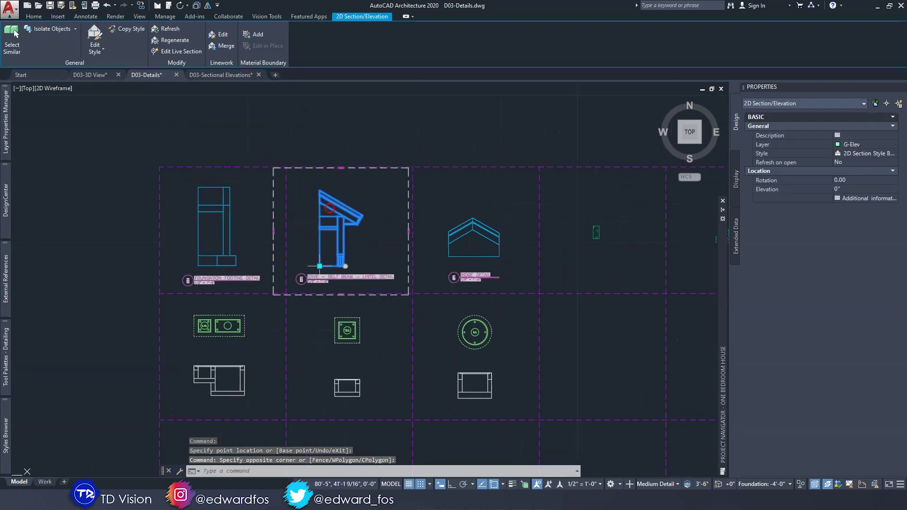
{"action": "mouse_move", "coordinate": [283, 290]}
{"action": "middle_mouse_down"}
{"action": "mouse_move", "coordinate": [356, 264]}
{"action": "mouse_move", "coordinate": [263, 219]}
{"action": "middle_mouse_up"}
{"action": "key", "text": "Escape"}
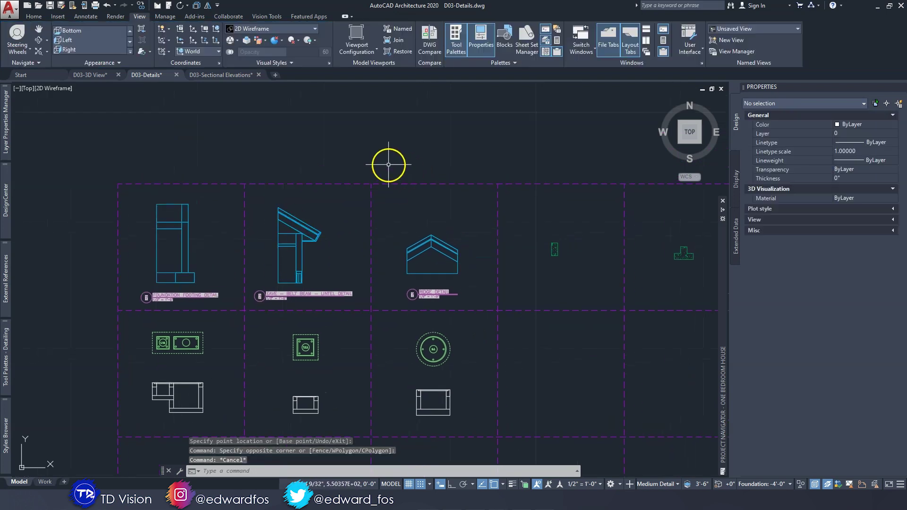
{"action": "key", "text": "Escape"}
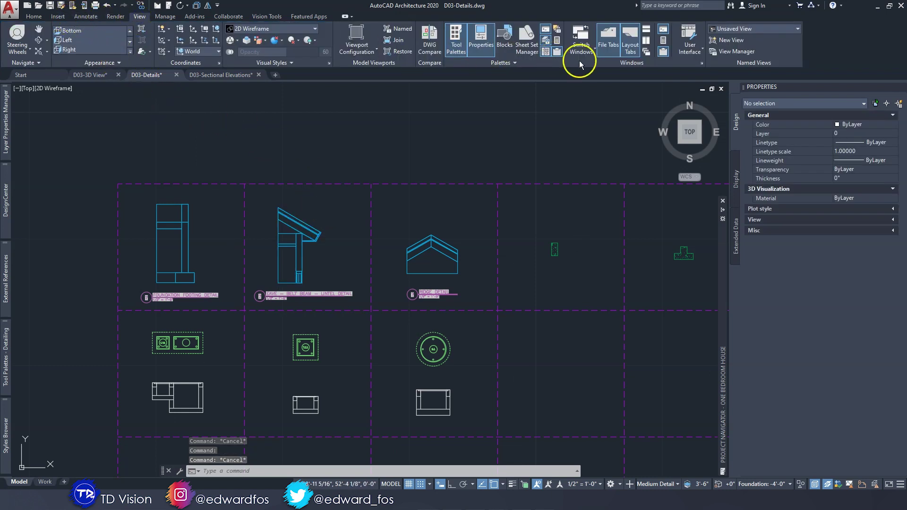
Step: Examine the properties of the eave, foundation footing and ridge detail views in the View Manager
{"action": "left_click", "coordinate": [732, 55]}
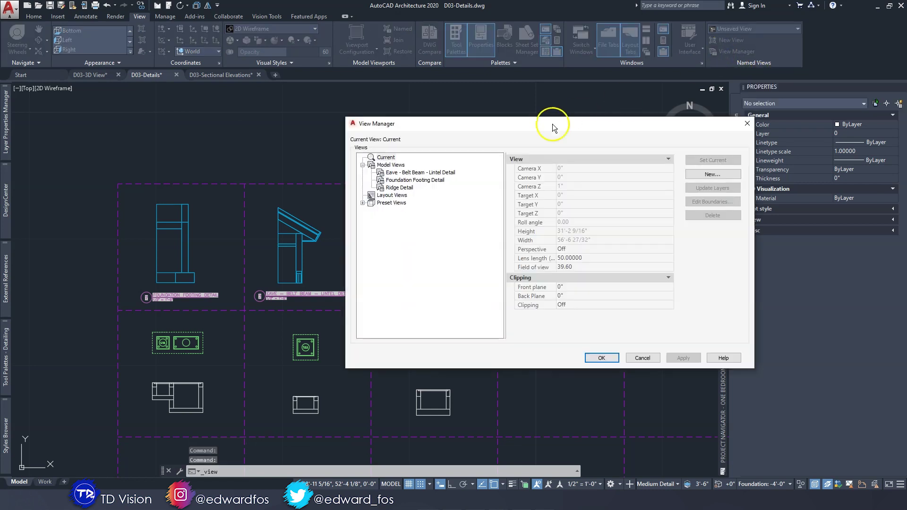
{"action": "left_click_drag", "start_coordinate": [520, 129], "coordinate": [531, 163]}
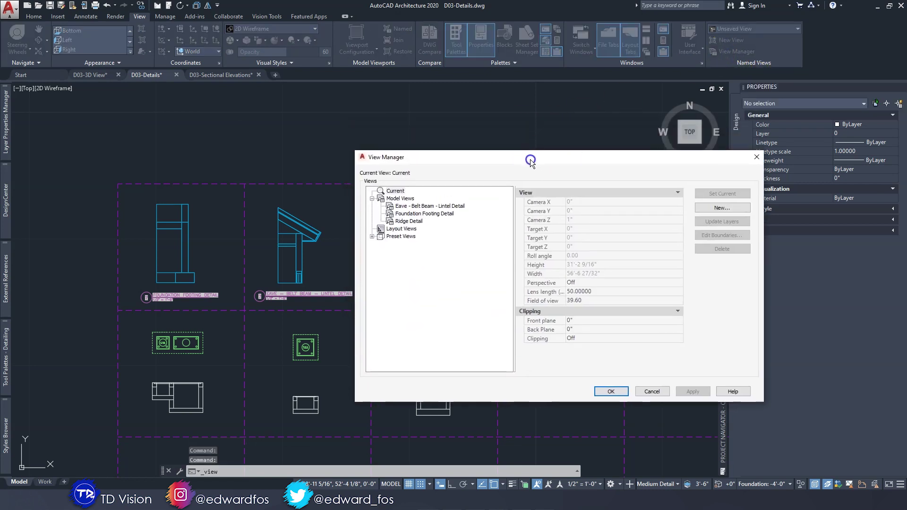
{"action": "left_click", "coordinate": [413, 207]}
{"action": "left_click", "coordinate": [412, 213]}
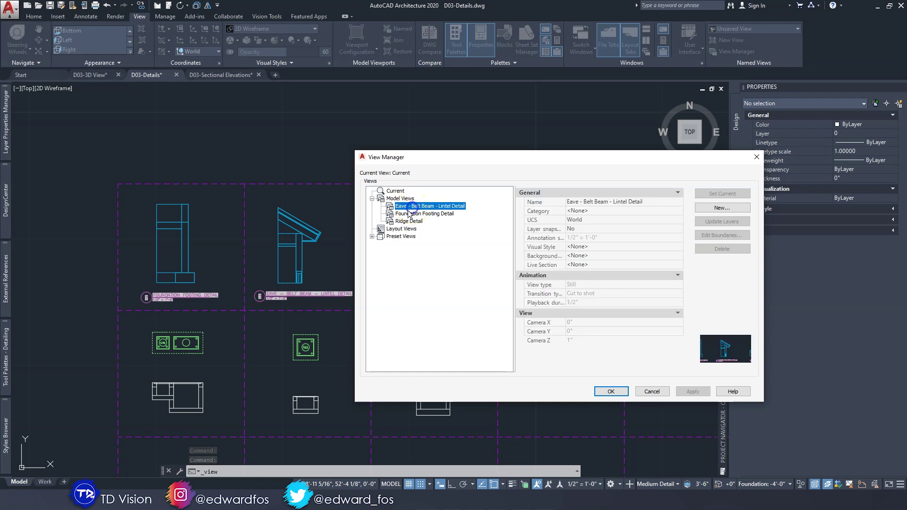
{"action": "left_click", "coordinate": [404, 221]}
{"action": "left_click_drag", "start_coordinate": [430, 160], "coordinate": [582, 189]}
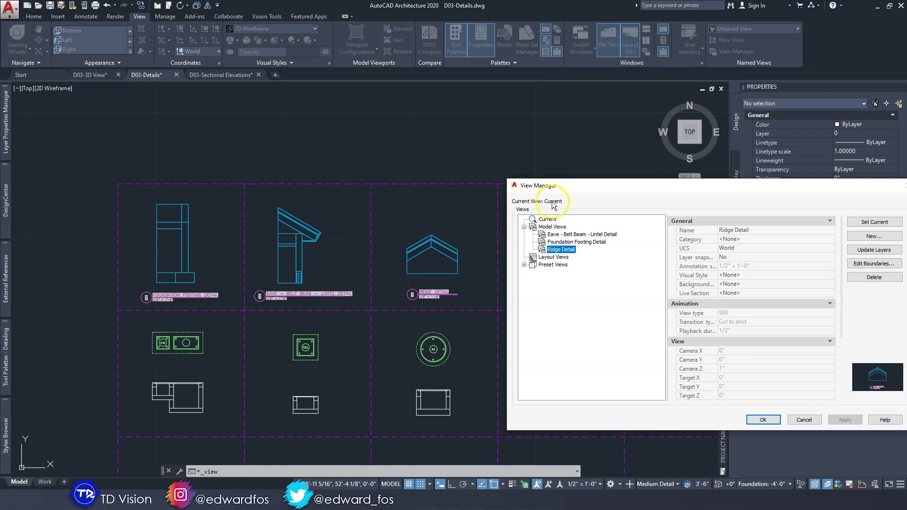
{"action": "left_click_drag", "start_coordinate": [572, 186], "coordinate": [400, 145]}
{"action": "left_click", "coordinate": [361, 193]}
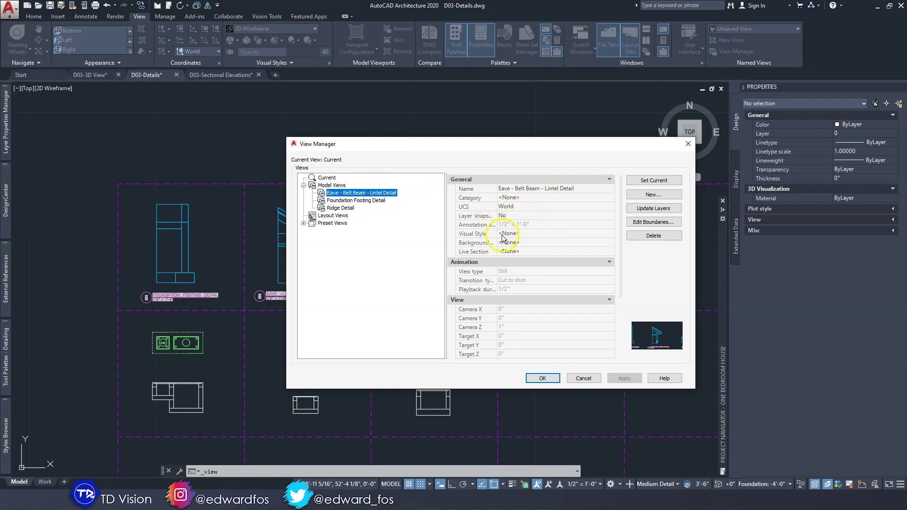
{"action": "scroll", "coordinate": [534, 258], "scroll_direction": "down", "scroll_amount": 3}
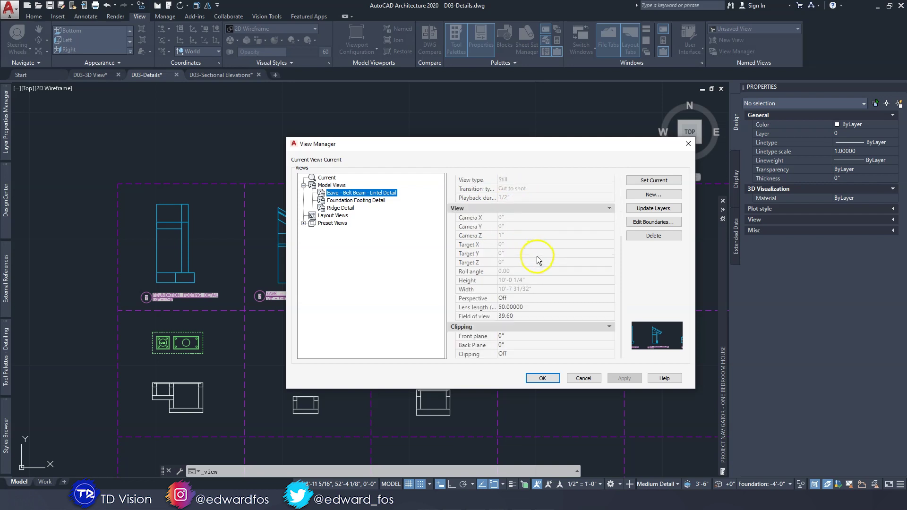
{"action": "scroll", "coordinate": [547, 305], "scroll_direction": "up", "scroll_amount": 3}
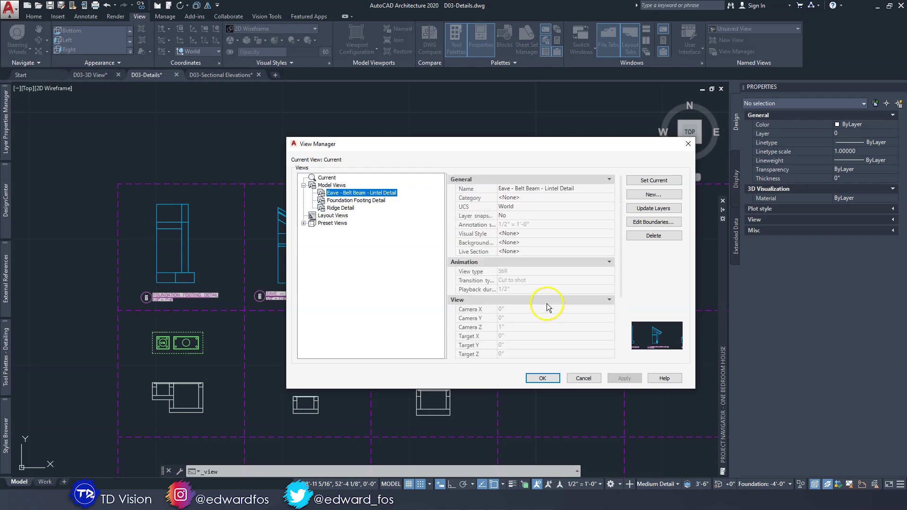
Step: Rename the eave, belt beam and lintel model view as DETAIL - Eave - Belt Beam - Lintel
{"action": "left_click", "coordinate": [507, 229]}
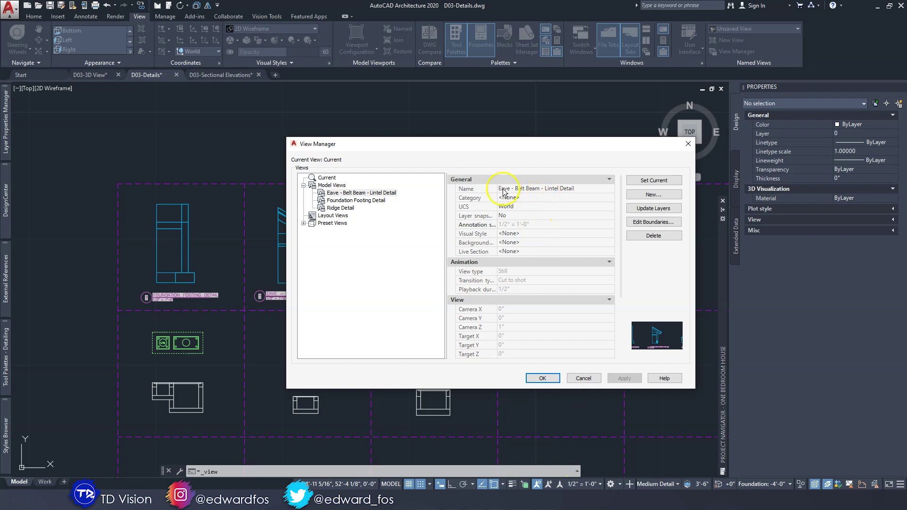
{"action": "left_click", "coordinate": [533, 190]}
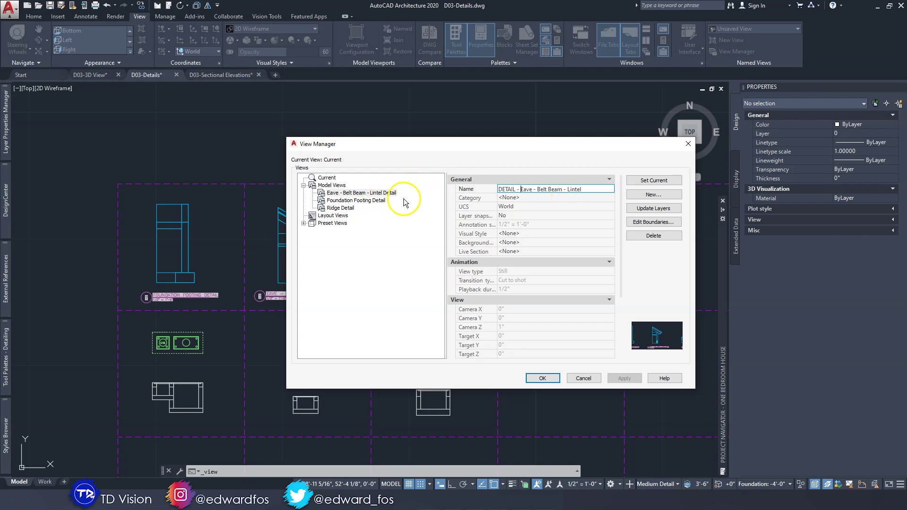
{"action": "left_click", "coordinate": [603, 189]}
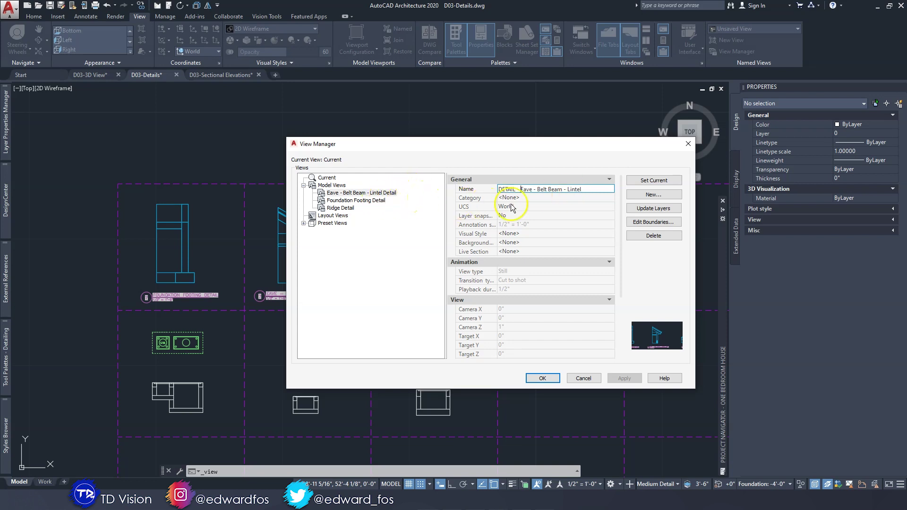
Step: Redefine the eave detail view's boundaries to match the corners of the second cell in the grid's first row
{"action": "left_click", "coordinate": [639, 227]}
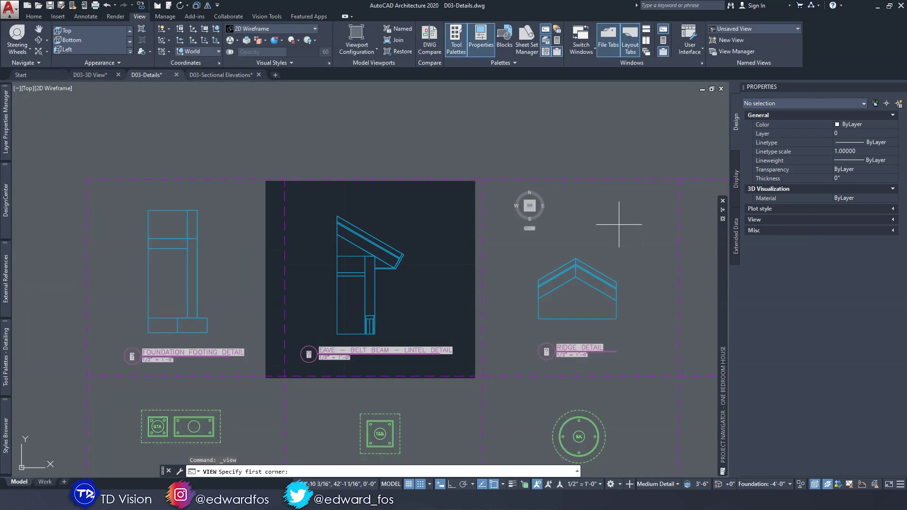
{"action": "scroll", "coordinate": [427, 239], "scroll_direction": "down", "scroll_amount": 3}
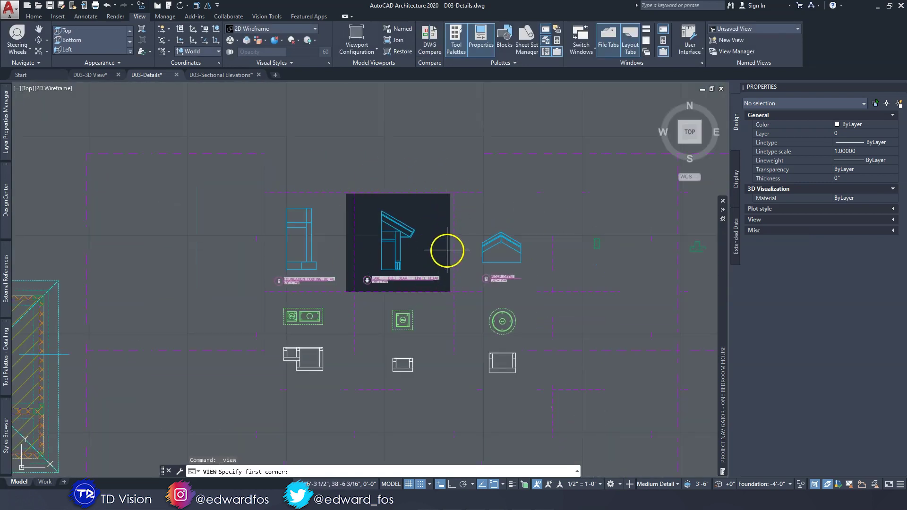
{"action": "scroll", "coordinate": [447, 251], "scroll_direction": "up", "scroll_amount": 3}
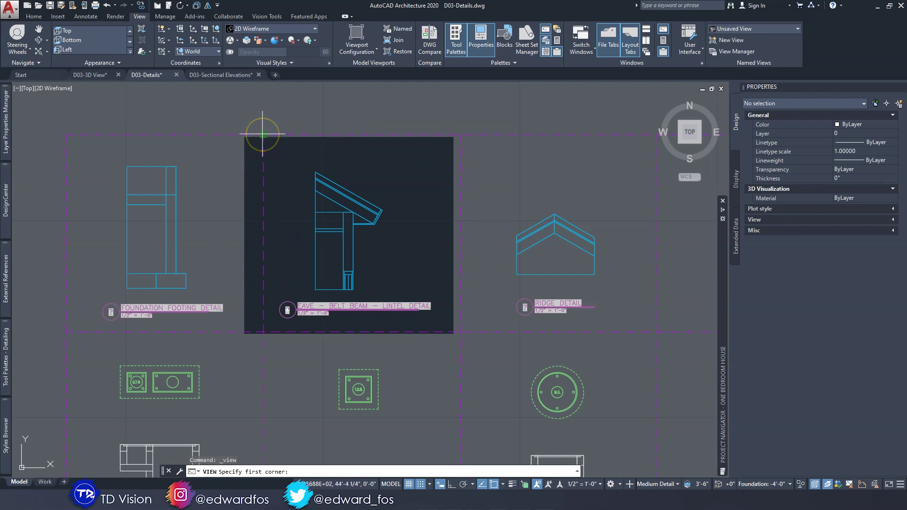
{"action": "left_click_drag", "start_coordinate": [263, 134], "coordinate": [460, 333]}
{"action": "left_click", "coordinate": [460, 333]}
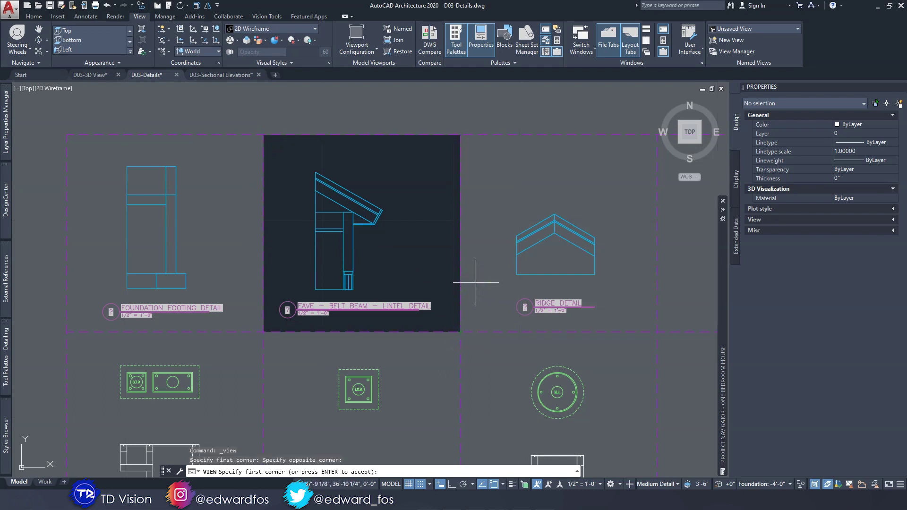
{"action": "scroll", "coordinate": [476, 283], "scroll_direction": "down", "scroll_amount": 3}
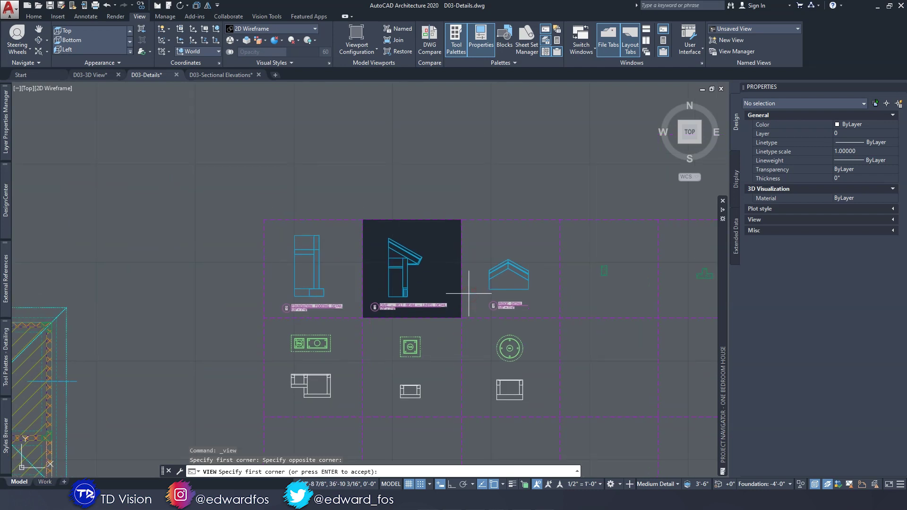
{"action": "key", "text": "Return"}
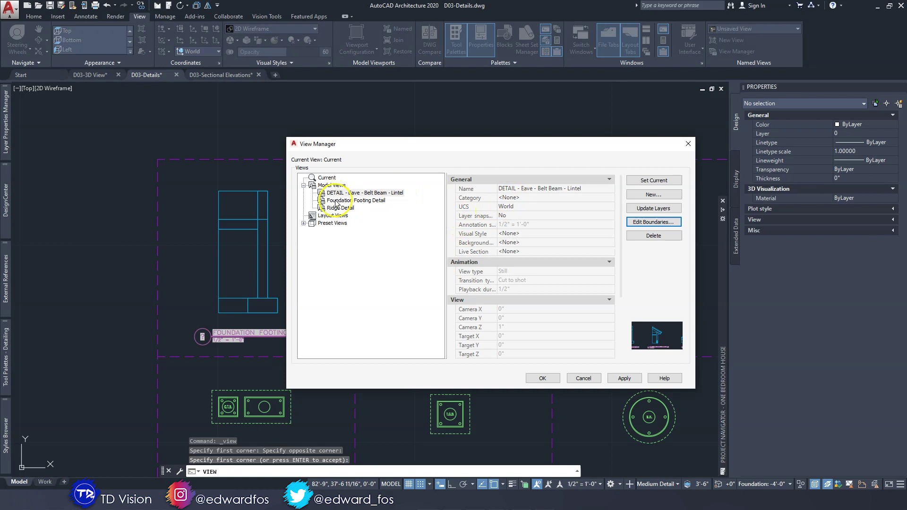
Step: Rename the other two model views as DETAIL - Foundation Footing and DETAIL - Ridge
{"action": "left_click", "coordinate": [336, 200]}
{"action": "left_click", "coordinate": [554, 190]}
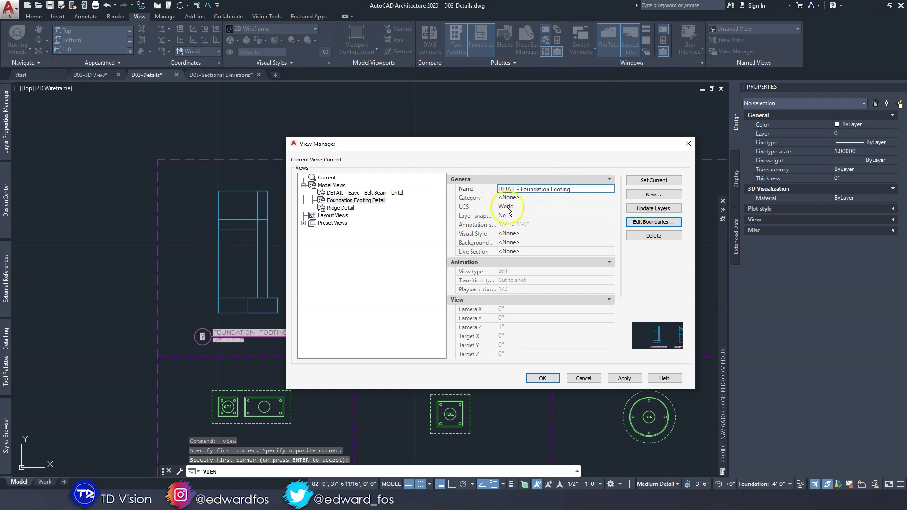
{"action": "left_click", "coordinate": [352, 208]}
{"action": "left_click", "coordinate": [525, 190]}
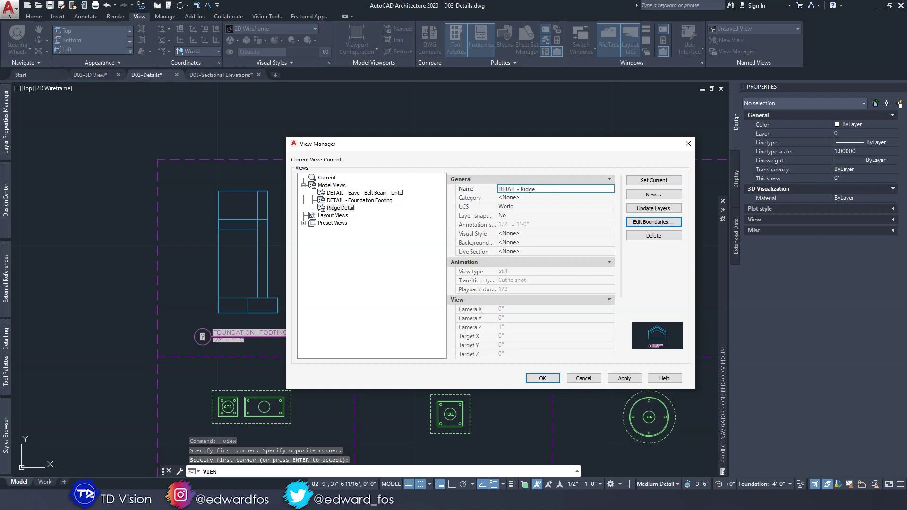
Step: Redefine the ridge detail view's boundaries to match the third cell in the grid's first row, and apply the view changes
{"action": "left_click", "coordinate": [654, 222]}
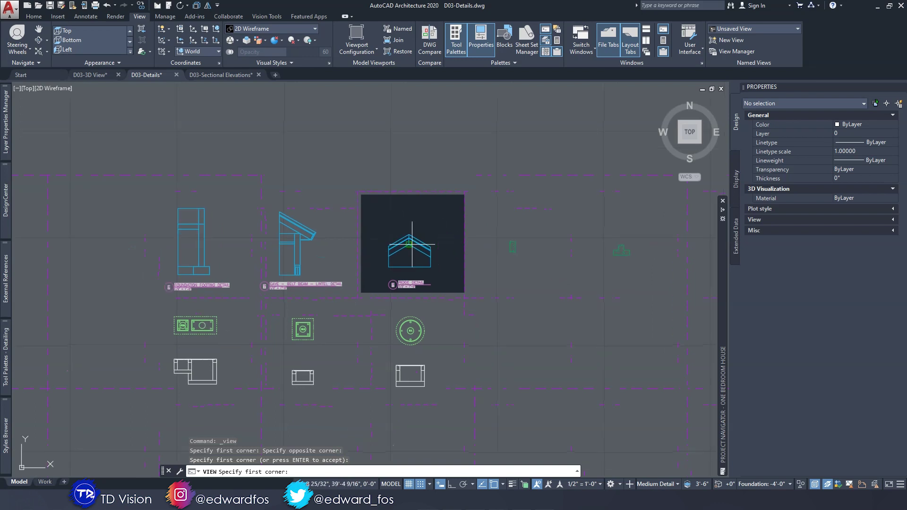
{"action": "scroll", "coordinate": [364, 196], "scroll_direction": "up", "scroll_amount": 3}
{"action": "left_click", "coordinate": [358, 194]}
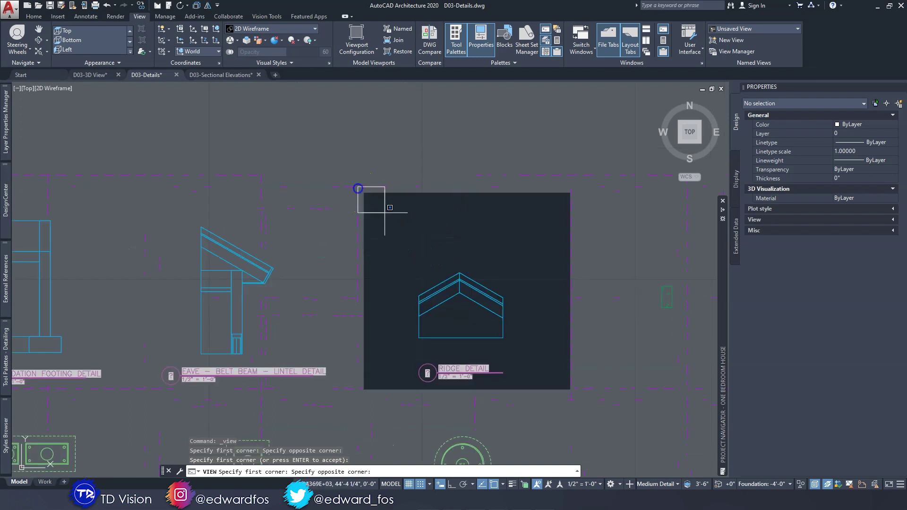
{"action": "middle_click_drag", "start_coordinate": [356, 194], "coordinate": [307, 85]}
{"action": "left_click", "coordinate": [528, 283]}
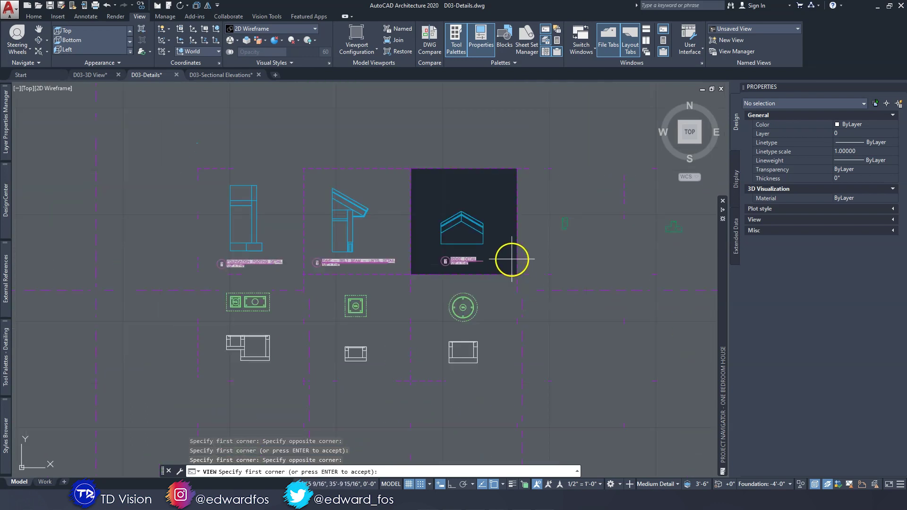
{"action": "middle_click_drag", "start_coordinate": [510, 258], "coordinate": [501, 293]}
{"action": "key", "text": "Return"}
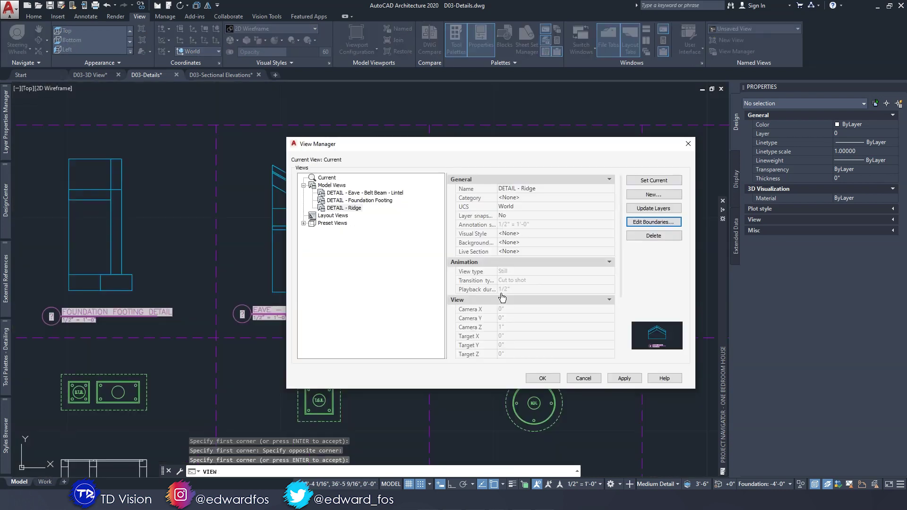
{"action": "left_click", "coordinate": [617, 379]}
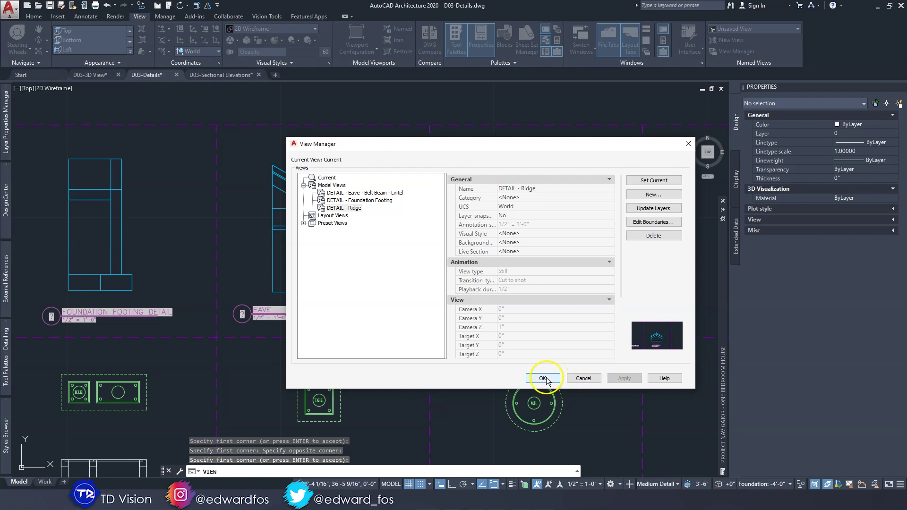
{"action": "left_click", "coordinate": [544, 379]}
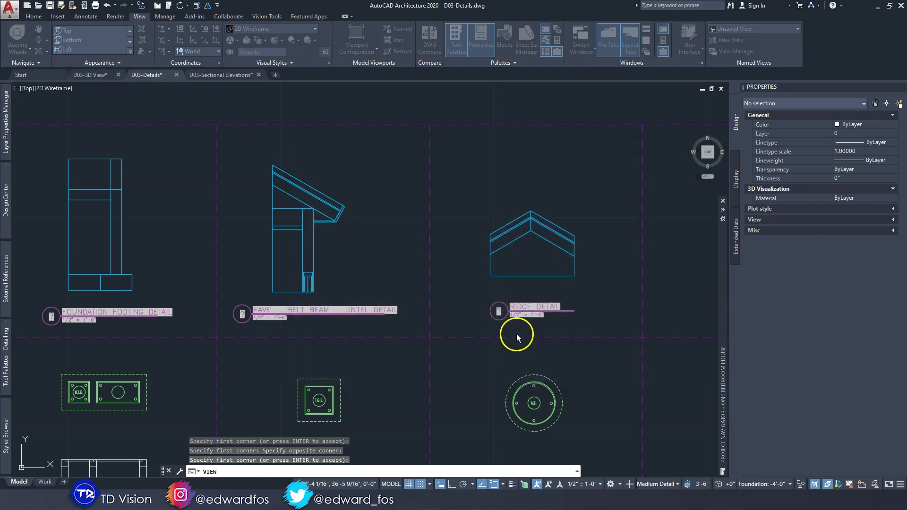
Step: Check the section boundaries of the eave, foundation footing and ridge details against their grid cells, and look over the first-row cells
{"action": "middle_click_drag", "start_coordinate": [372, 221], "coordinate": [396, 228]}
{"action": "left_click", "coordinate": [371, 216]}
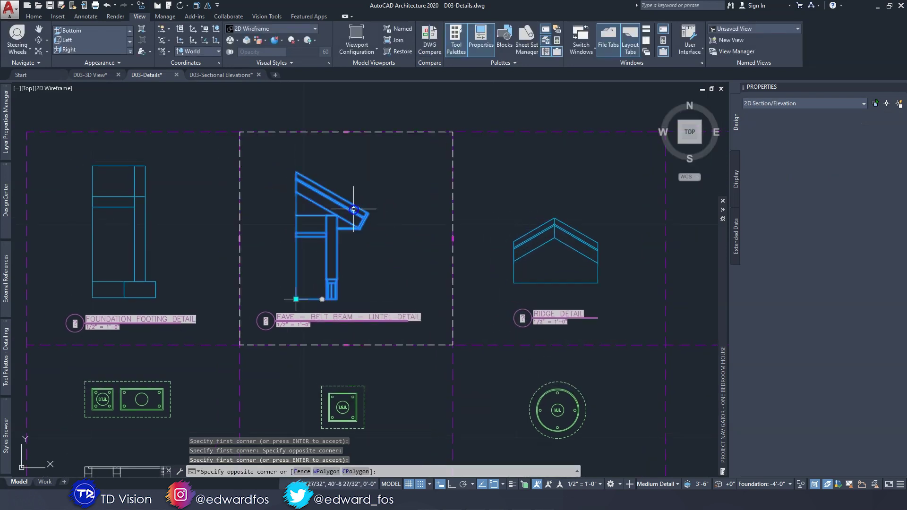
{"action": "left_click", "coordinate": [146, 220]}
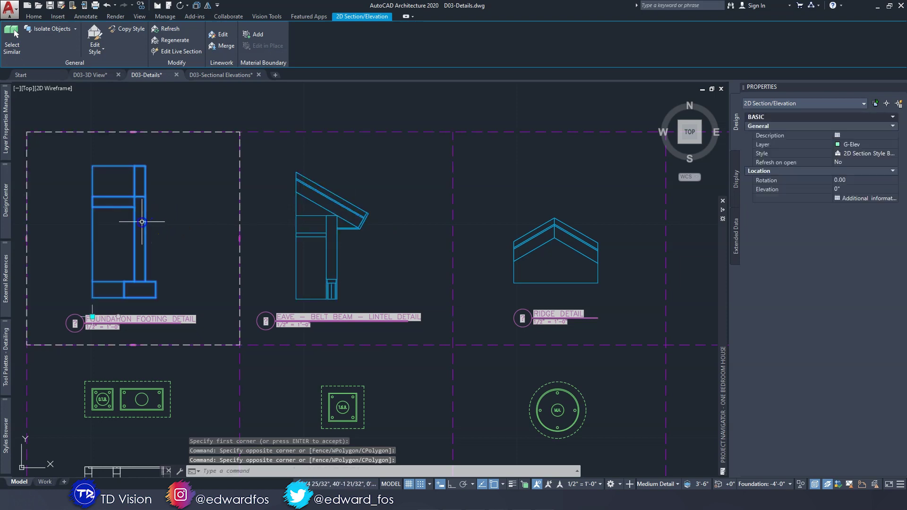
{"action": "left_click", "coordinate": [539, 246]}
{"action": "scroll", "coordinate": [473, 236], "scroll_direction": "down", "scroll_amount": 5}
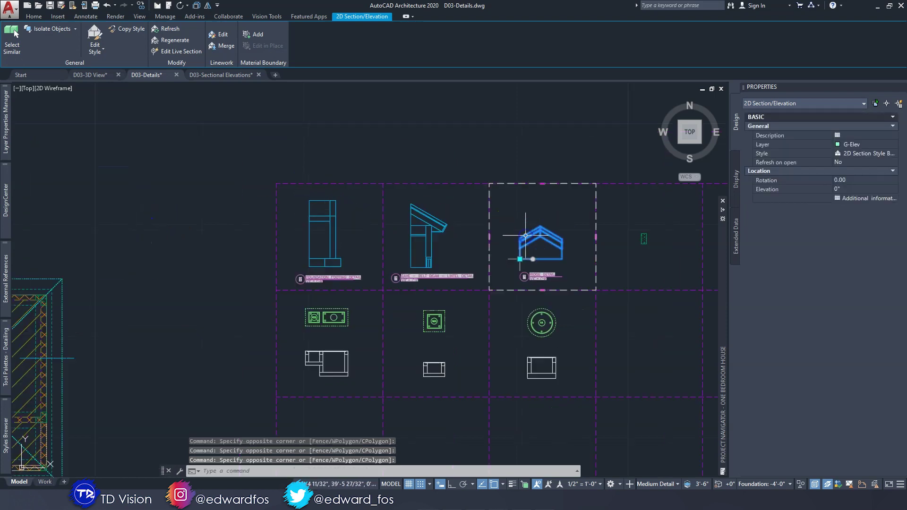
{"action": "middle_click_drag", "start_coordinate": [500, 263], "coordinate": [411, 257]}
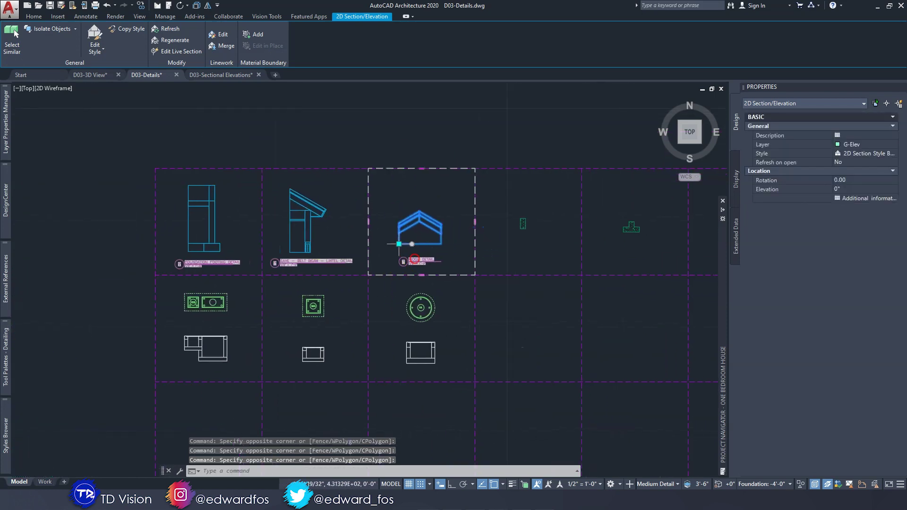
{"action": "middle_click_drag", "start_coordinate": [612, 233], "coordinate": [438, 226]}
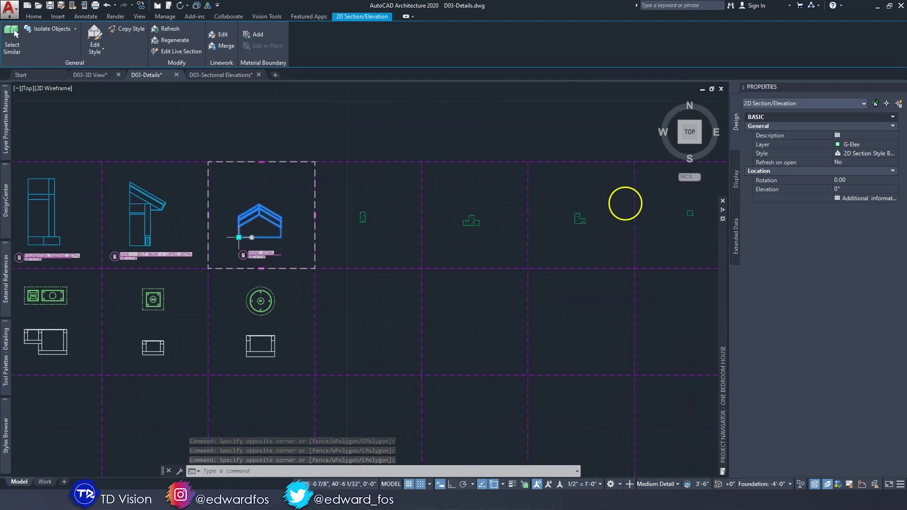
{"action": "scroll", "coordinate": [624, 207], "scroll_direction": "down", "scroll_amount": 3}
{"action": "scroll", "coordinate": [462, 274], "scroll_direction": "up", "scroll_amount": 3}
{"action": "middle_click_drag", "start_coordinate": [543, 217], "coordinate": [473, 260]}
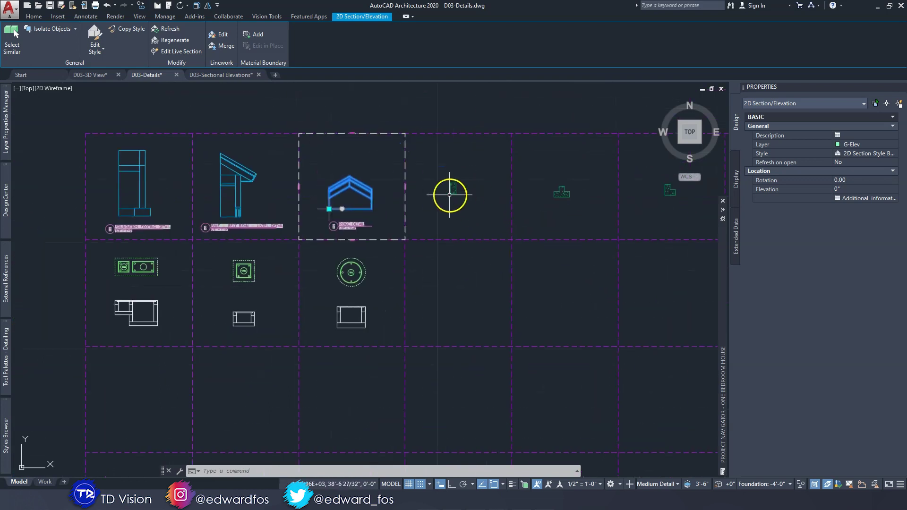
{"action": "middle_click_drag", "start_coordinate": [528, 209], "coordinate": [433, 215]}
{"action": "mouse_move", "coordinate": [646, 213]}
{"action": "middle_mouse_down"}
{"action": "mouse_move", "coordinate": [553, 225]}
{"action": "mouse_move", "coordinate": [675, 212]}
{"action": "middle_mouse_up"}
{"action": "middle_click_drag", "start_coordinate": [345, 270], "coordinate": [358, 266]}
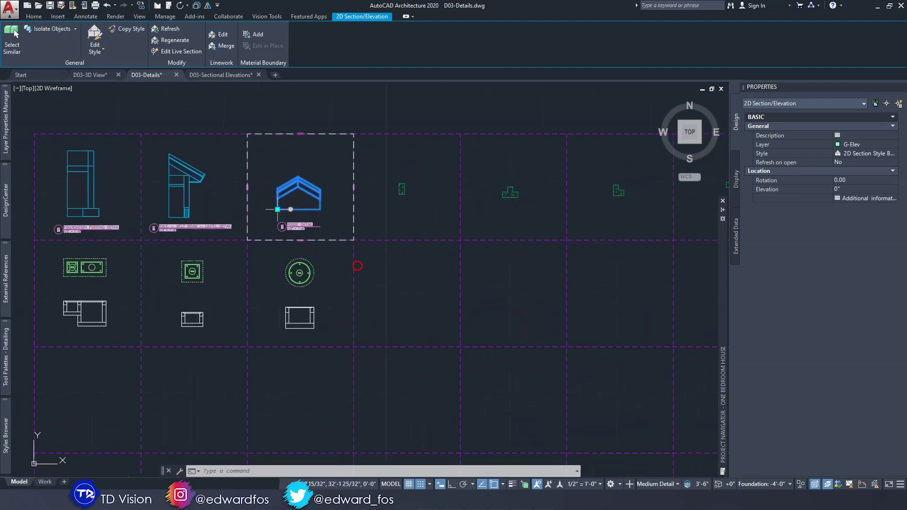
{"action": "left_click", "coordinate": [354, 187]}
{"action": "key", "text": "Escape"}
{"action": "key", "text": "Escape"}
{"action": "key", "text": "Escape"}
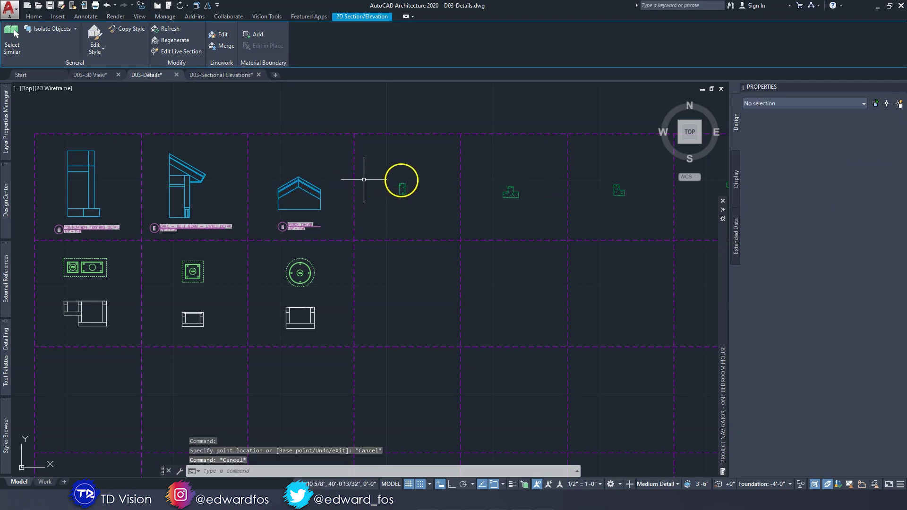
Step: Inspect the foundation footing detail's title mark and review the list of saved detail views
{"action": "scroll", "coordinate": [197, 237], "scroll_direction": "up", "scroll_amount": 6}
{"action": "middle_click_drag", "start_coordinate": [201, 237], "coordinate": [328, 236]}
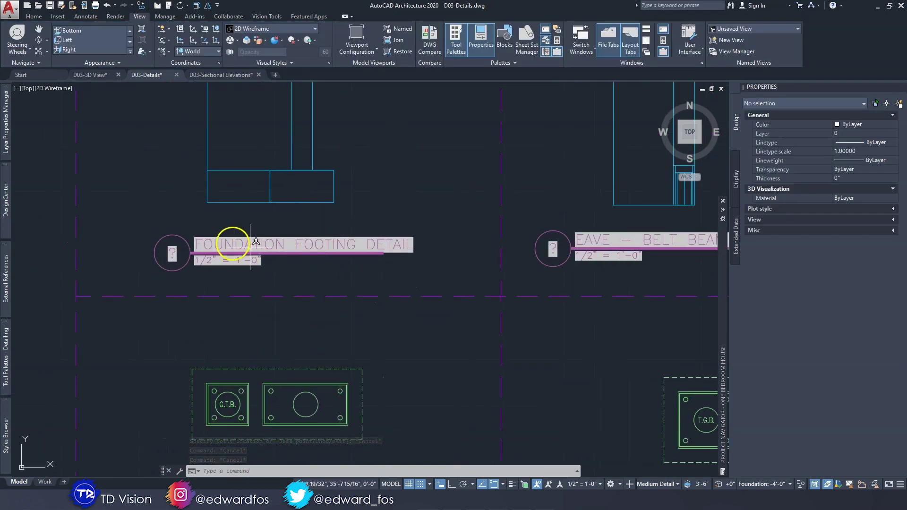
{"action": "left_click", "coordinate": [290, 242]}
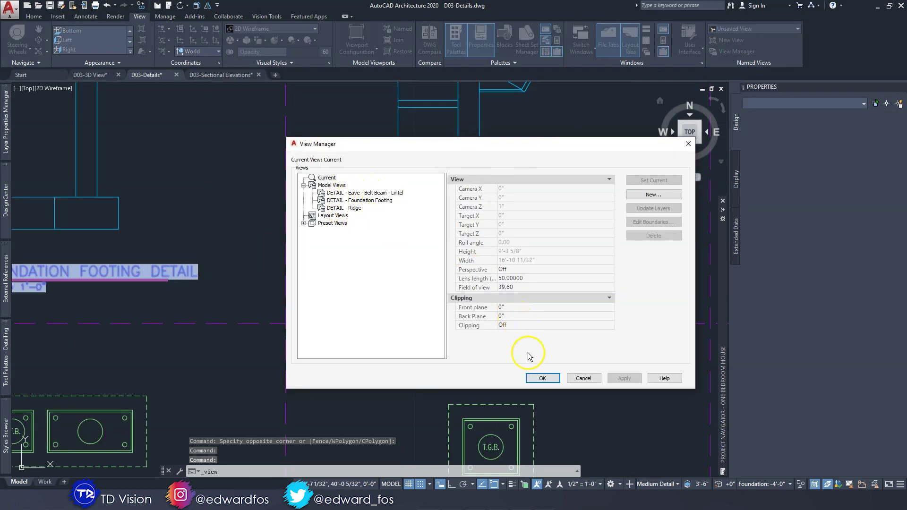
{"action": "left_click", "coordinate": [541, 378]}
{"action": "scroll", "coordinate": [225, 247], "scroll_direction": "down", "scroll_amount": 3}
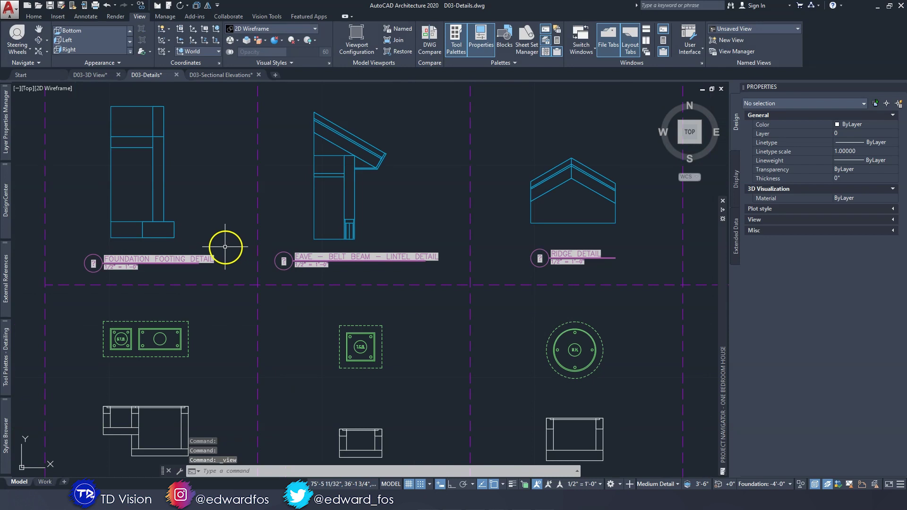
Step: Check the title marks of the foundation footing, eave and ridge details against the three detail views listed in the project
{"action": "middle_click_drag", "start_coordinate": [225, 246], "coordinate": [263, 240]}
{"action": "left_click_drag", "start_coordinate": [102, 238], "coordinate": [680, 307]}
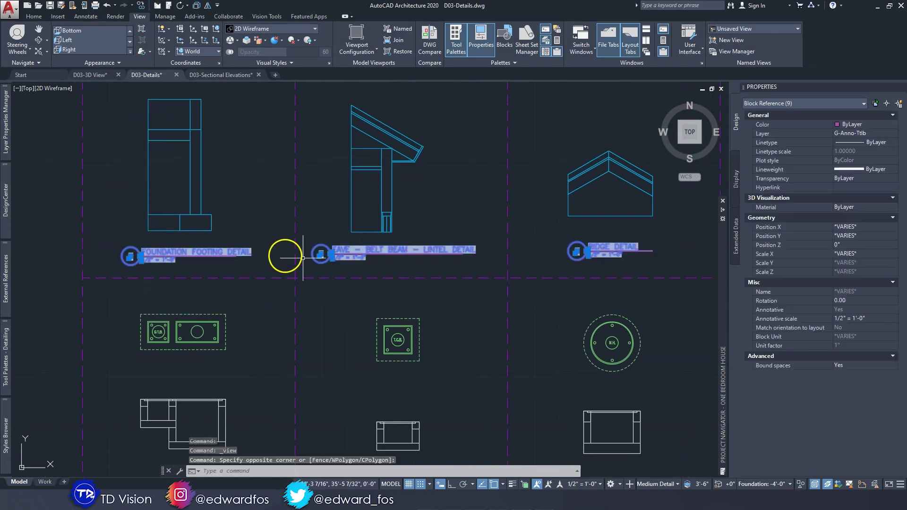
{"action": "key", "text": "Escape"}
{"action": "key", "text": "Escape"}
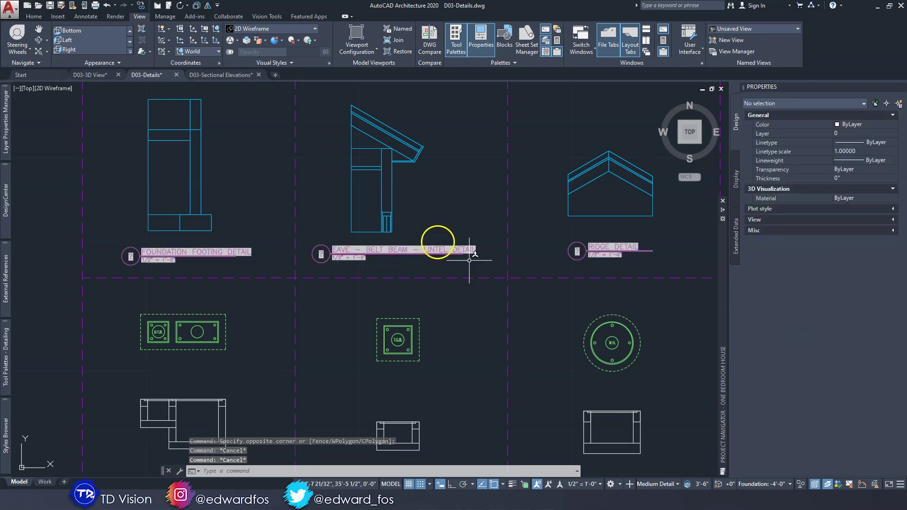
{"action": "middle_click_drag", "start_coordinate": [470, 260], "coordinate": [279, 298]}
{"action": "mouse_move", "coordinate": [723, 318]}
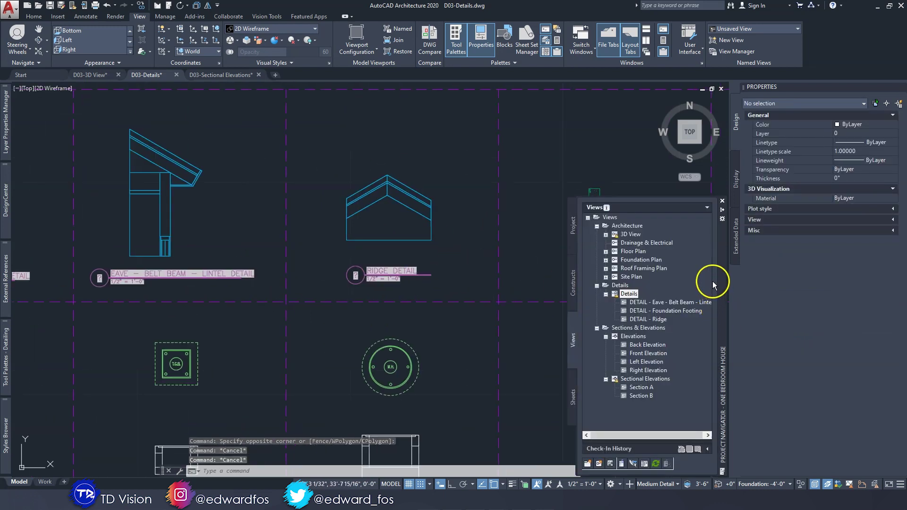
{"action": "left_click", "coordinate": [641, 303]}
{"action": "left_click", "coordinate": [642, 311]}
{"action": "left_click", "coordinate": [643, 319]}
{"action": "left_click", "coordinate": [643, 312]}
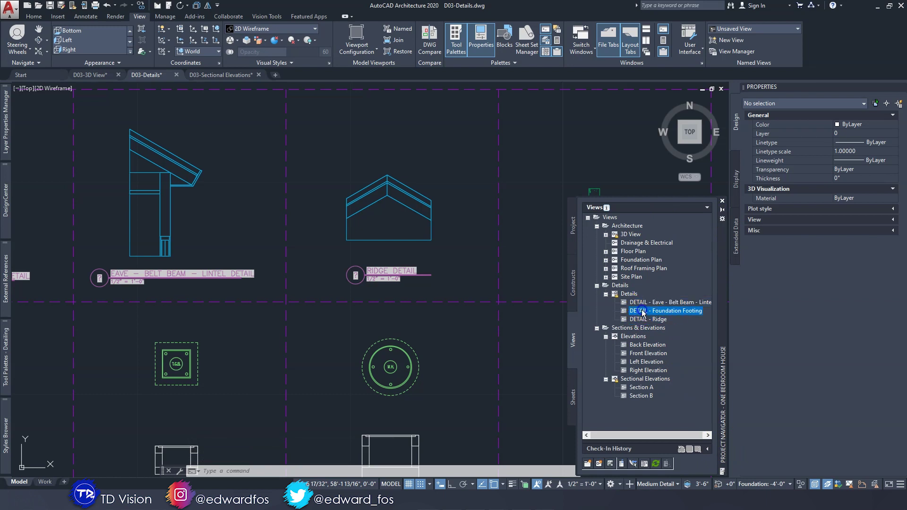
{"action": "left_click", "coordinate": [646, 303]}
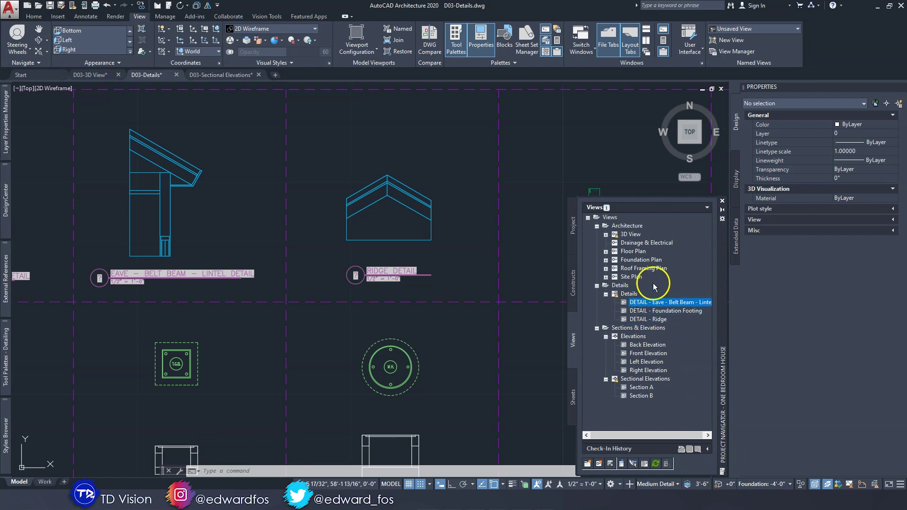
{"action": "left_click", "coordinate": [722, 209]}
Step: Create the named view DETAIL - I-Stiffener, bounded by the fourth cell of the grid's first row, with visual style None
{"action": "scroll", "coordinate": [557, 256], "scroll_direction": "down", "scroll_amount": 3}
{"action": "mouse_move", "coordinate": [544, 257]}
{"action": "middle_mouse_down"}
{"action": "mouse_move", "coordinate": [328, 290]}
{"action": "mouse_move", "coordinate": [251, 284]}
{"action": "middle_mouse_up"}
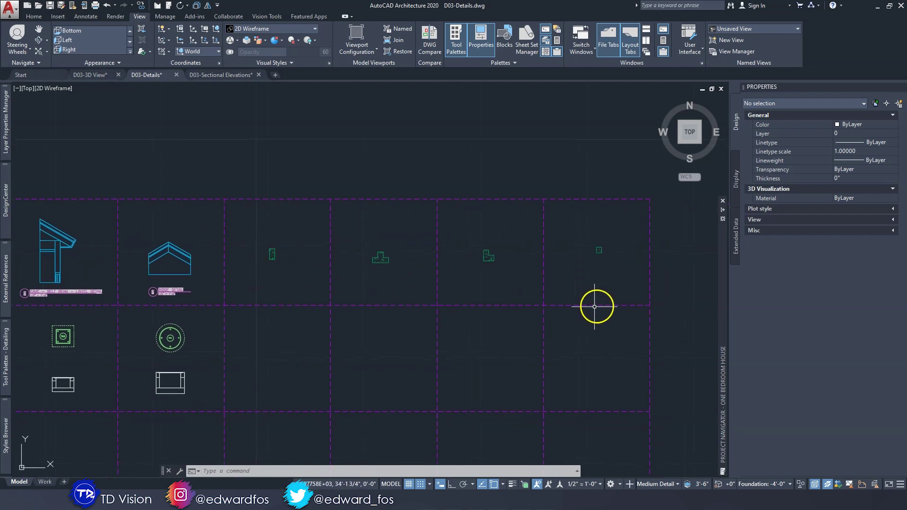
{"action": "left_click", "coordinate": [732, 41]}
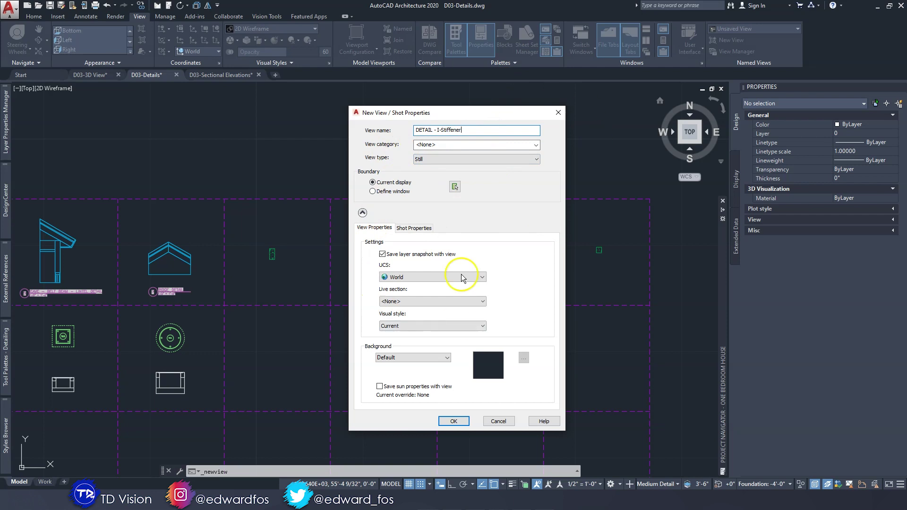
{"action": "left_click", "coordinate": [385, 195]}
{"action": "left_click", "coordinate": [315, 216]}
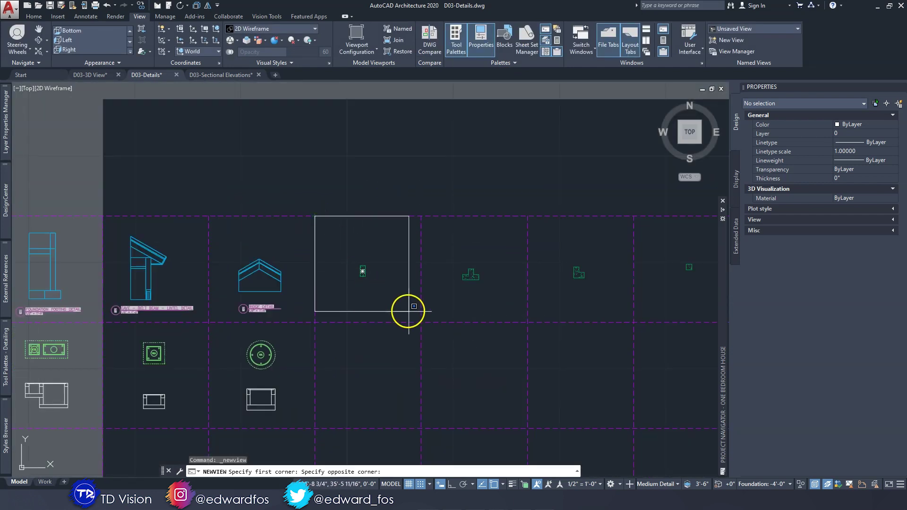
{"action": "left_click", "coordinate": [420, 324]}
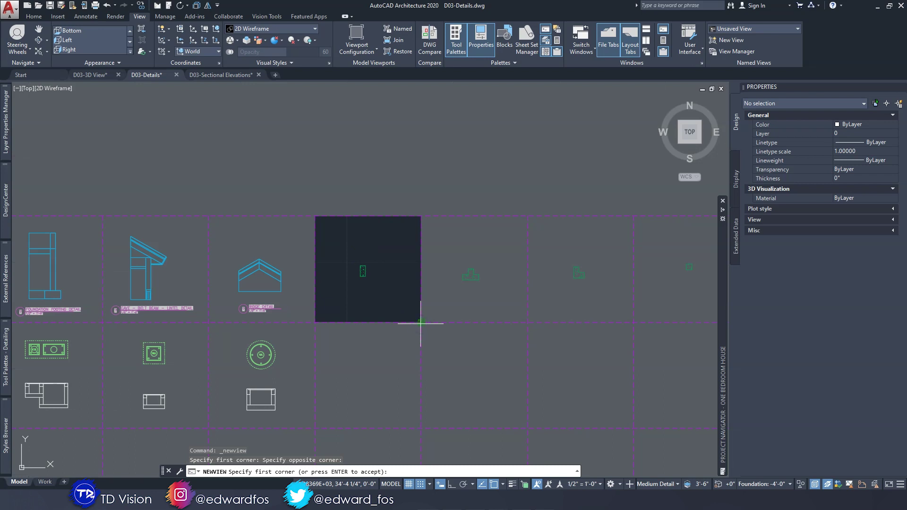
{"action": "key", "text": "Return"}
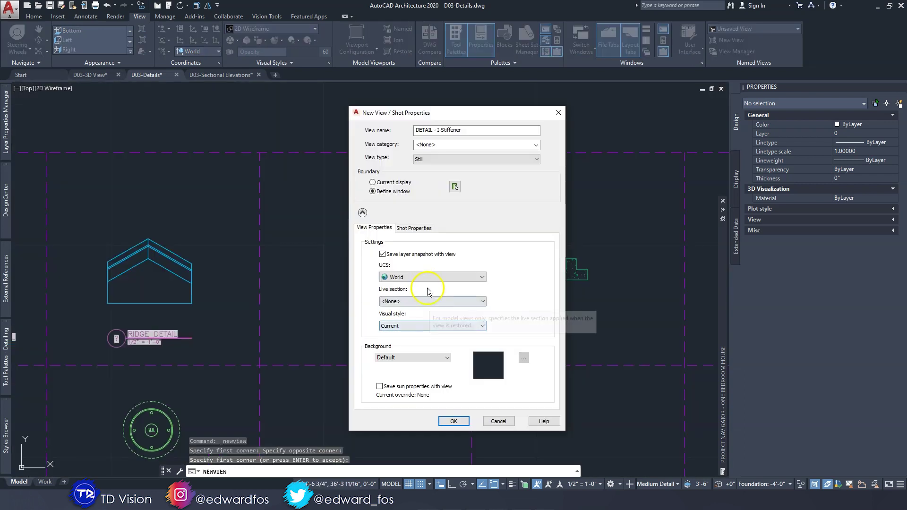
{"action": "left_click", "coordinate": [404, 326]}
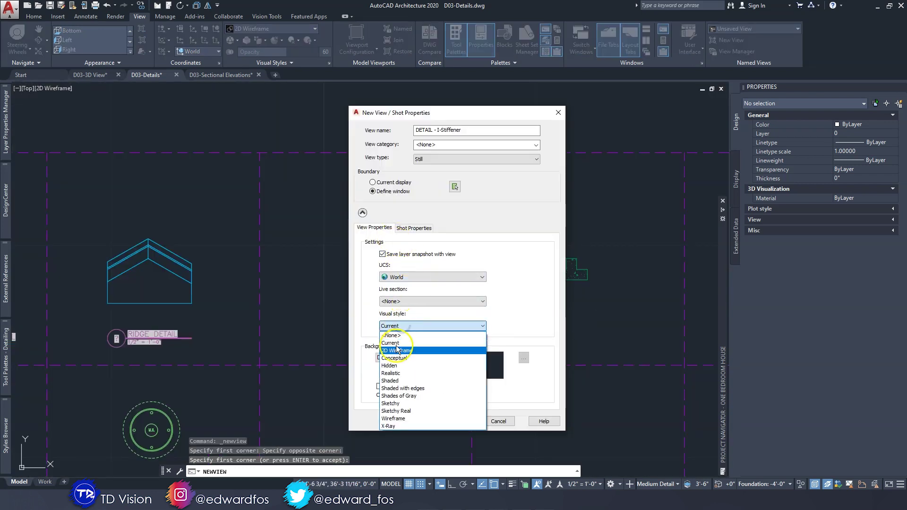
{"action": "left_click", "coordinate": [456, 333]}
{"action": "left_click", "coordinate": [452, 422]}
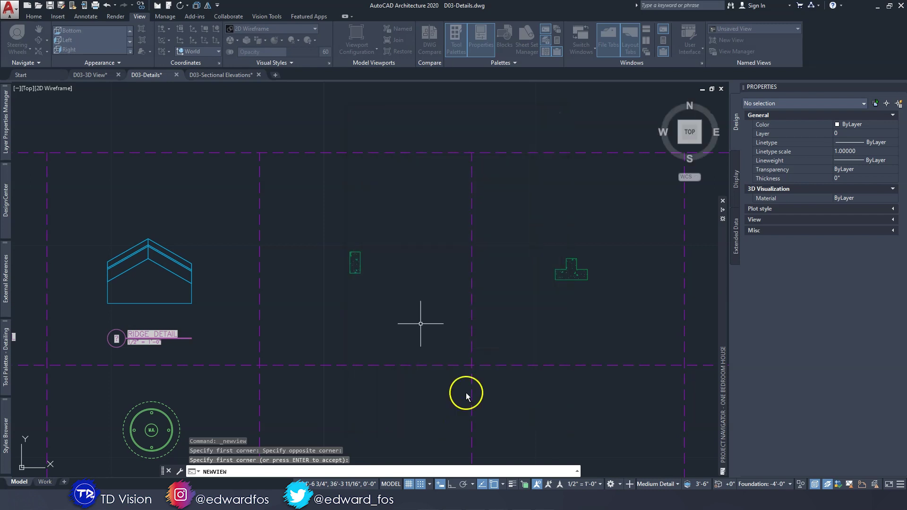
Step: Create the named view DETAIL - T-Stiffener, bounded by the fifth cell of the grid's first row, with visual style None
{"action": "middle_click_drag", "start_coordinate": [464, 318], "coordinate": [265, 293]}
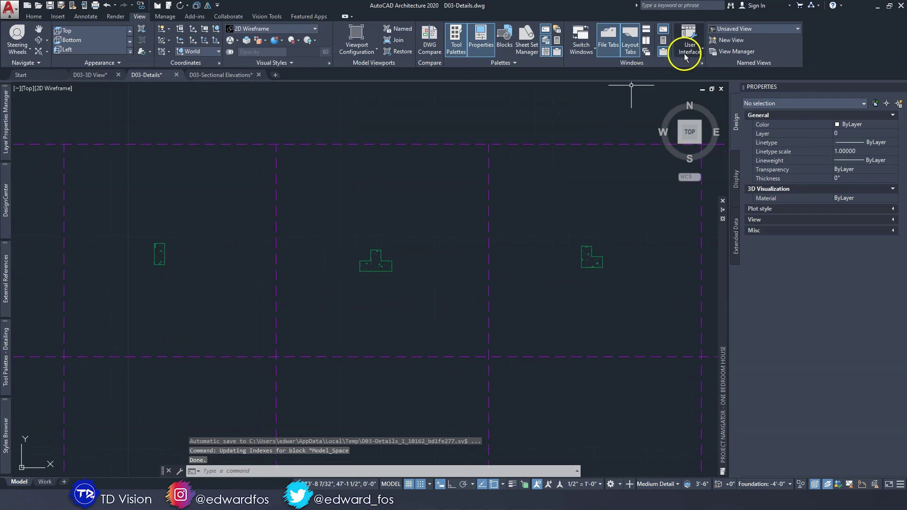
{"action": "left_click", "coordinate": [727, 42]}
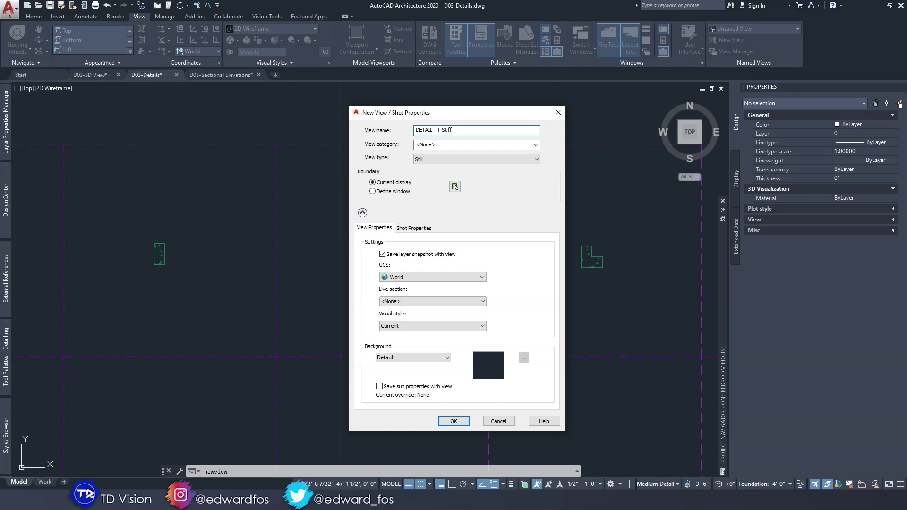
{"action": "left_click", "coordinate": [394, 193]}
{"action": "left_click", "coordinate": [324, 212]}
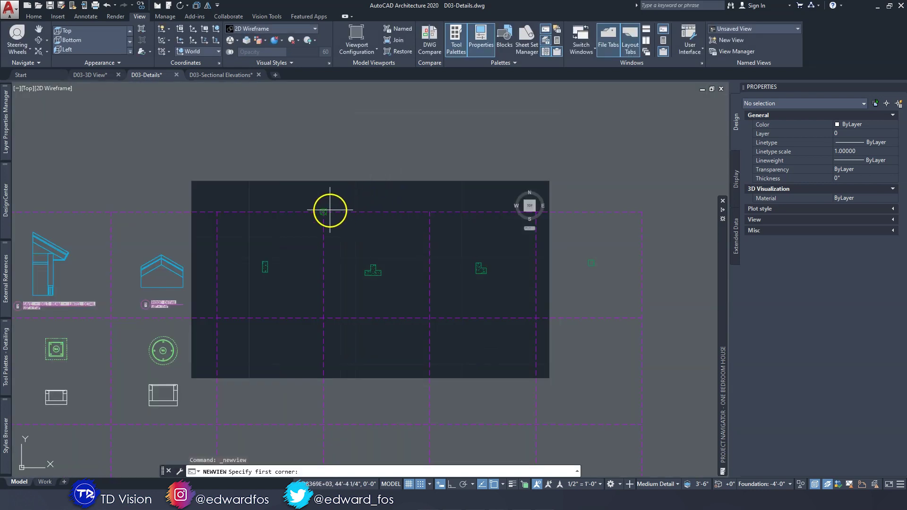
{"action": "left_click", "coordinate": [431, 313]}
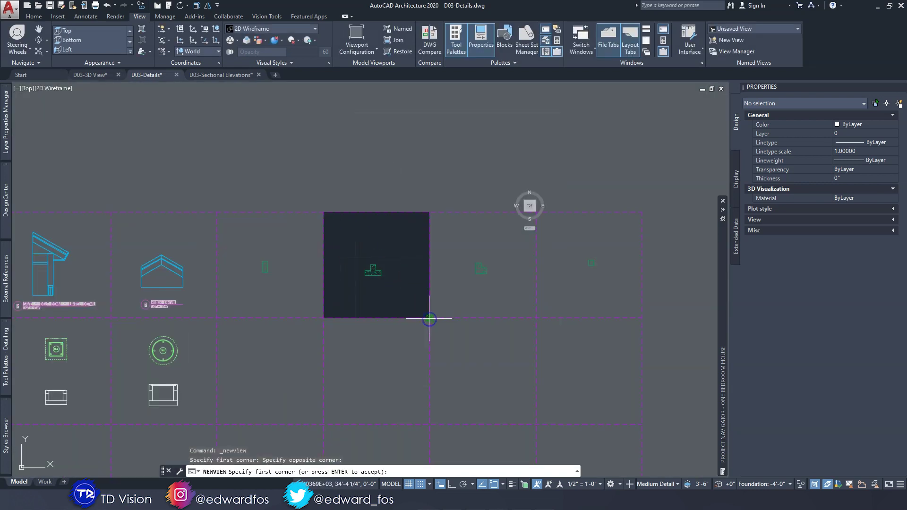
{"action": "key", "text": "Return"}
{"action": "left_click", "coordinate": [418, 326]}
{"action": "left_click", "coordinate": [411, 337]}
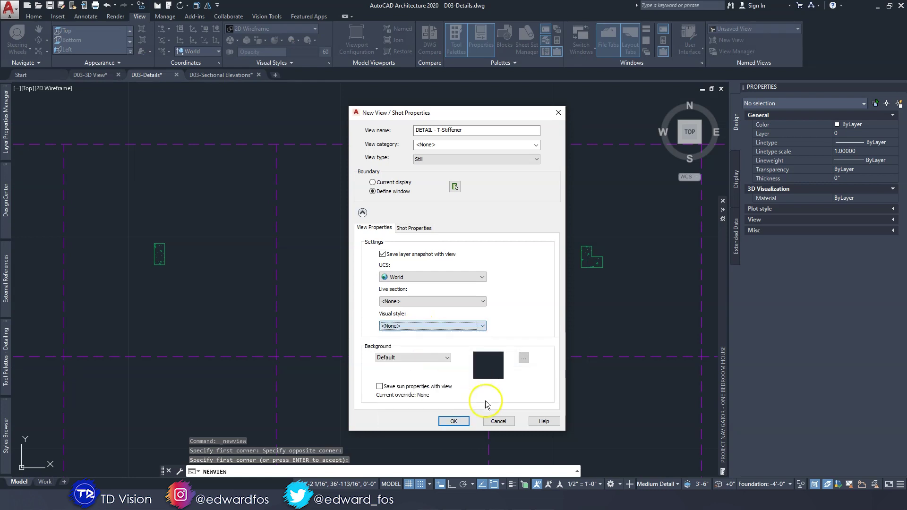
{"action": "left_click", "coordinate": [452, 421]}
Step: Create the named view DETAIL - L-Stiffener, bounded by the sixth cell of the grid's first row, with visual style None
{"action": "middle_click_drag", "start_coordinate": [504, 290], "coordinate": [307, 307]}
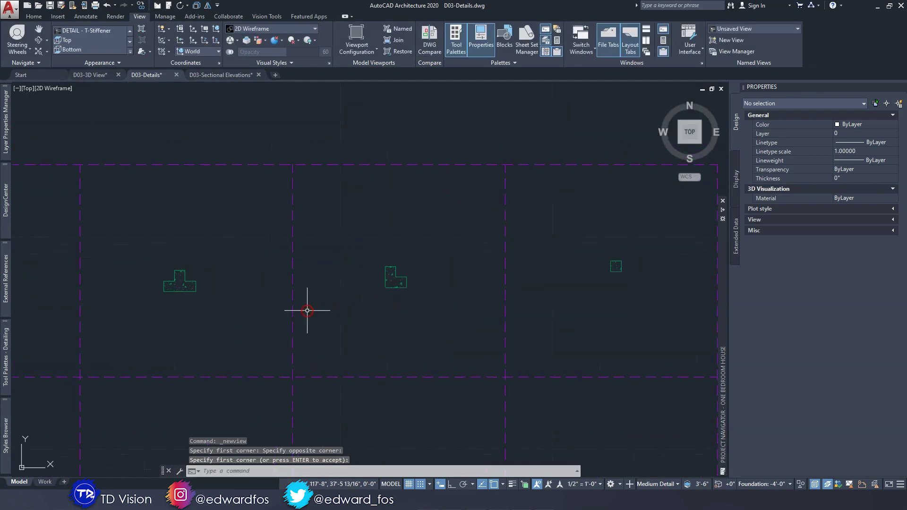
{"action": "left_click", "coordinate": [738, 41]}
{"action": "type", "text": "DETAIL - L"}
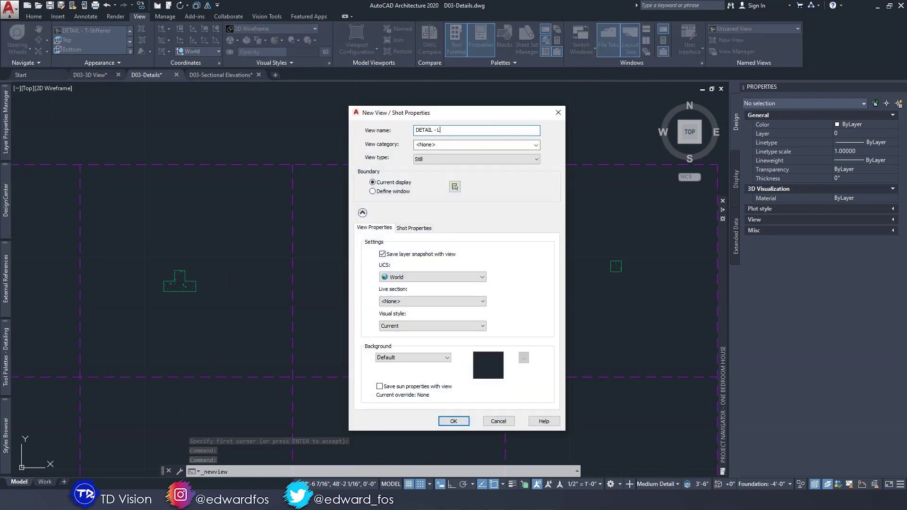
{"action": "type", "text": "-Stiffener"}
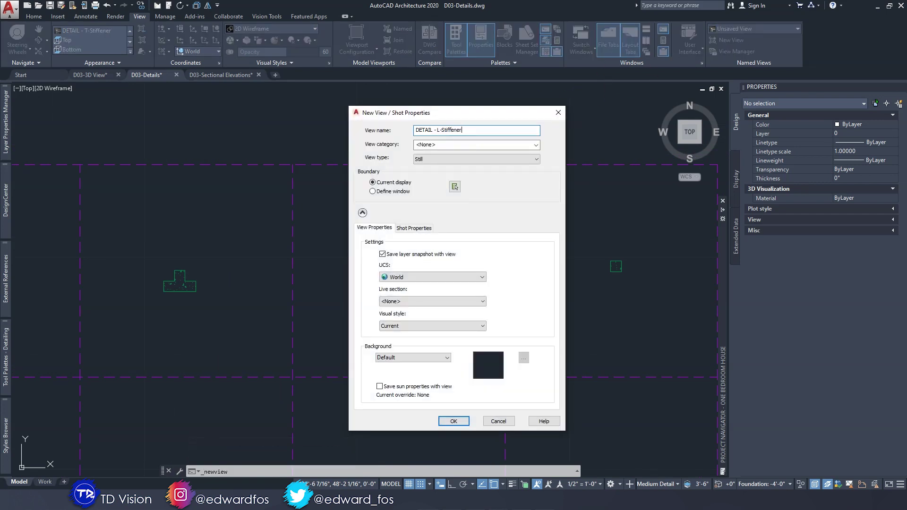
{"action": "left_click", "coordinate": [398, 191]}
{"action": "left_click", "coordinate": [332, 223]}
{"action": "left_click", "coordinate": [437, 327]}
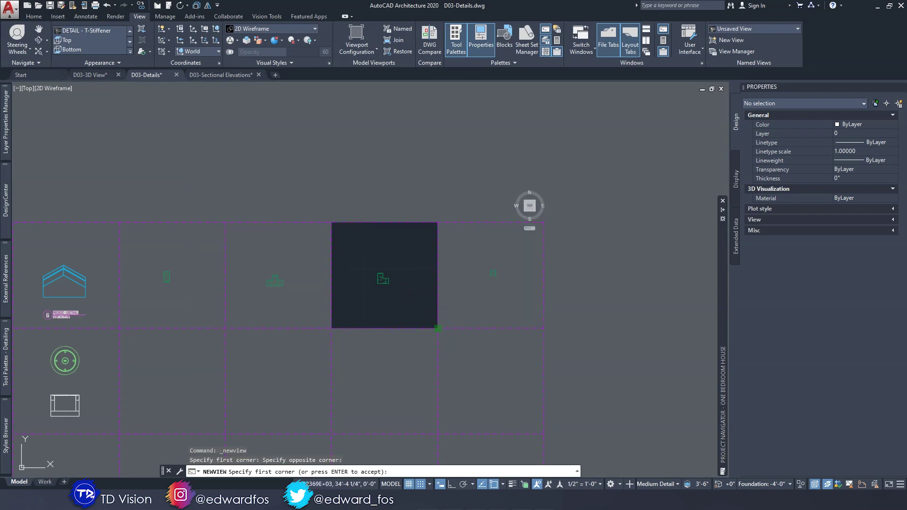
{"action": "key", "text": "Return"}
{"action": "left_click", "coordinate": [400, 326]}
{"action": "left_click", "coordinate": [400, 335]}
{"action": "left_click", "coordinate": [454, 421]}
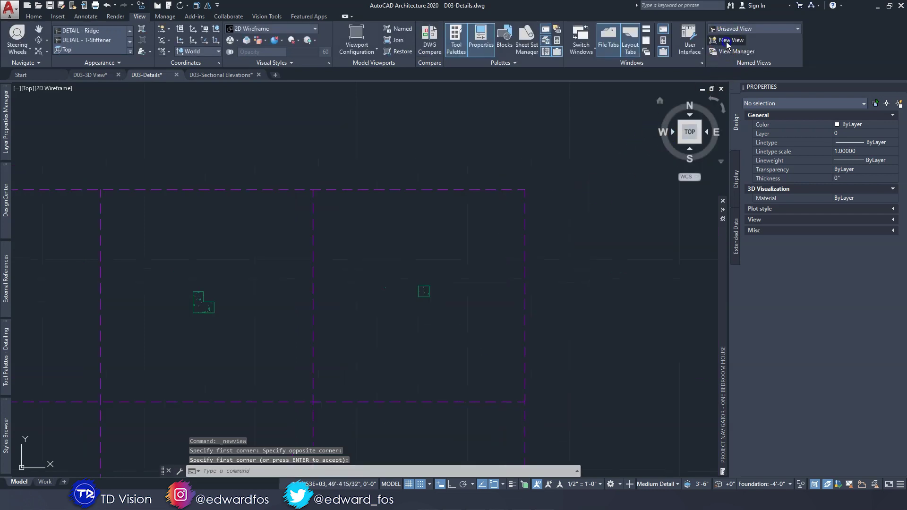
Step: Create the named view DETAIL - 6 in Square Column, bounded by the last cell of the first row, with visual style None
{"action": "left_click", "coordinate": [728, 40]}
{"action": "type", "text": "DETAIL - 6 in Square Column"}
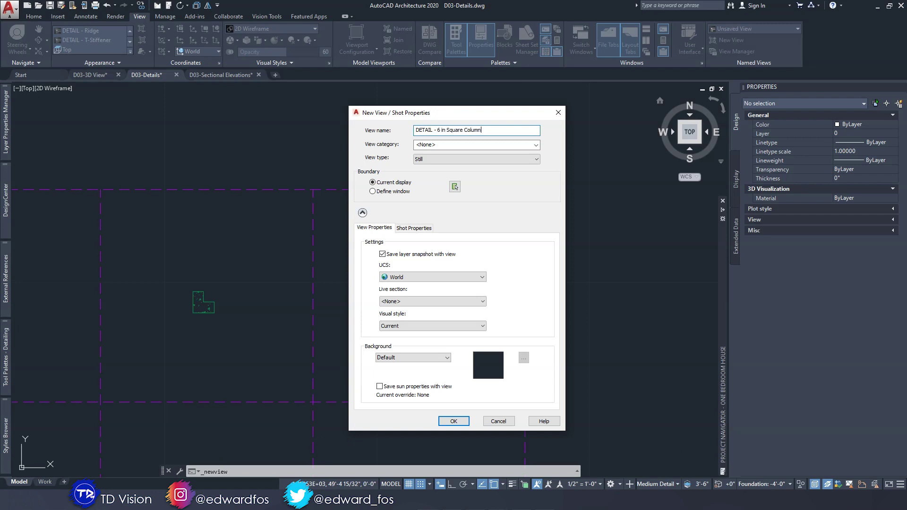
{"action": "left_click", "coordinate": [375, 192]}
{"action": "left_click", "coordinate": [341, 234]}
{"action": "left_click", "coordinate": [447, 341]}
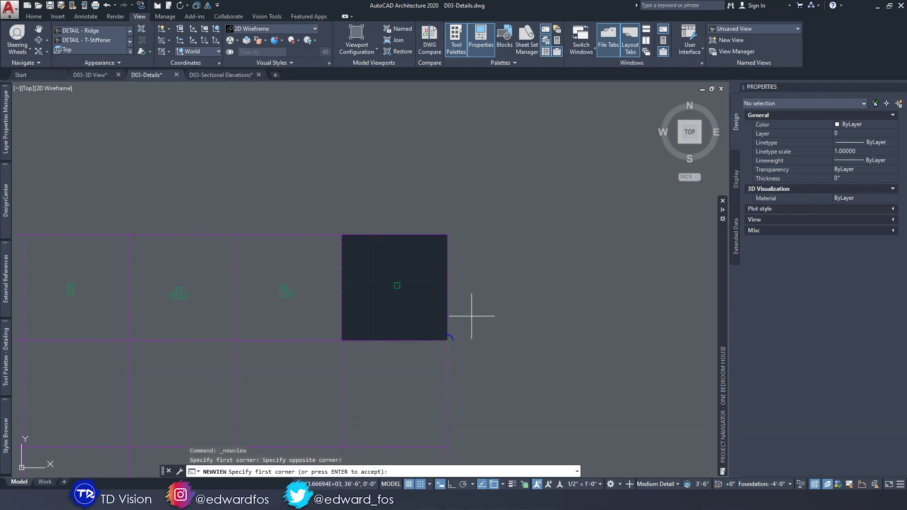
{"action": "key", "text": "Return"}
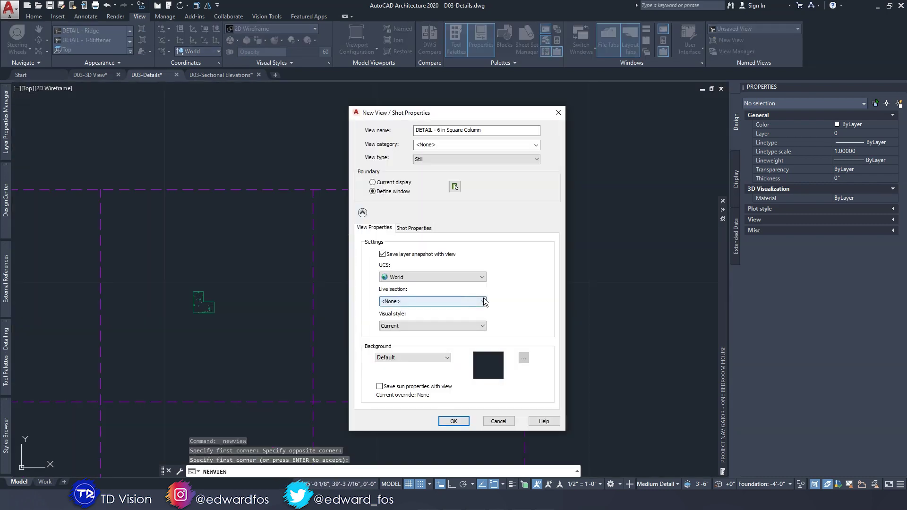
{"action": "left_click", "coordinate": [435, 327]}
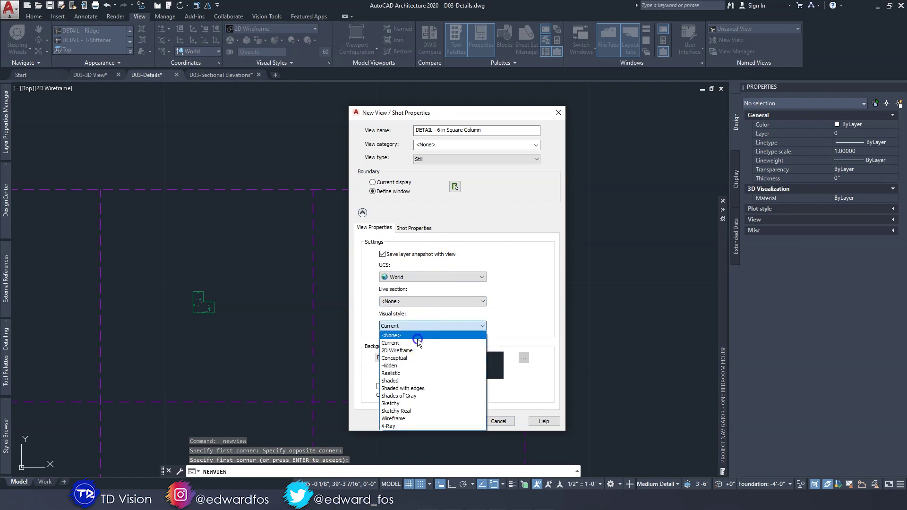
{"action": "left_click", "coordinate": [419, 343]}
{"action": "left_click", "coordinate": [455, 423]}
Step: Review the detail views listed in the project and the View Manager, and look over the stiffener and column cells
{"action": "scroll", "coordinate": [463, 348], "scroll_direction": "down", "scroll_amount": 2}
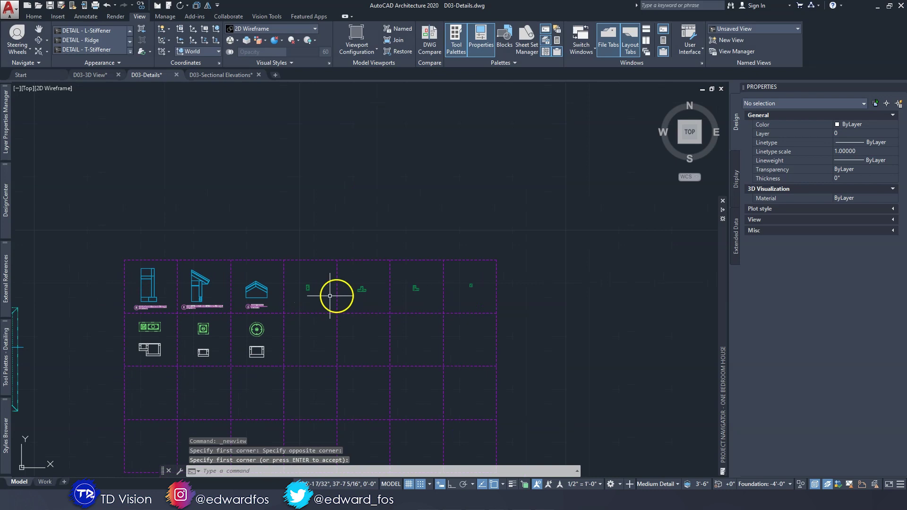
{"action": "scroll", "coordinate": [330, 287], "scroll_direction": "up", "scroll_amount": 3}
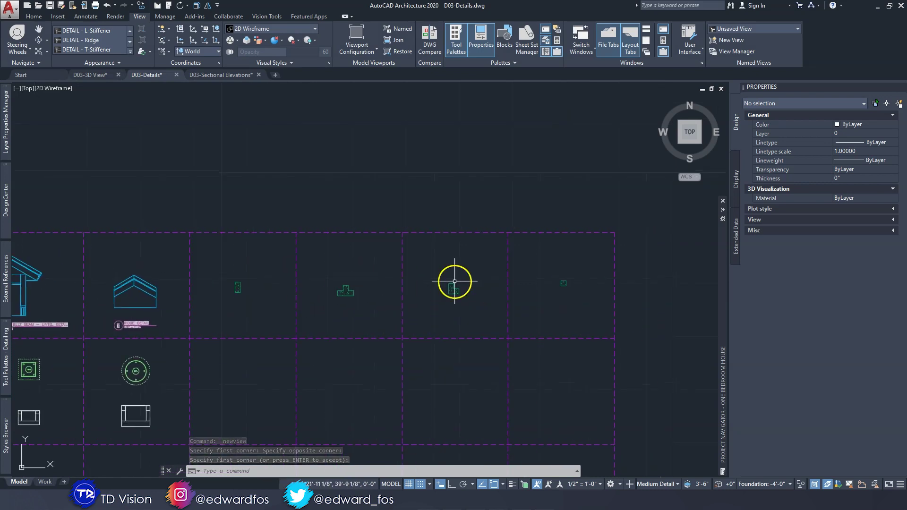
{"action": "mouse_move", "coordinate": [723, 326]}
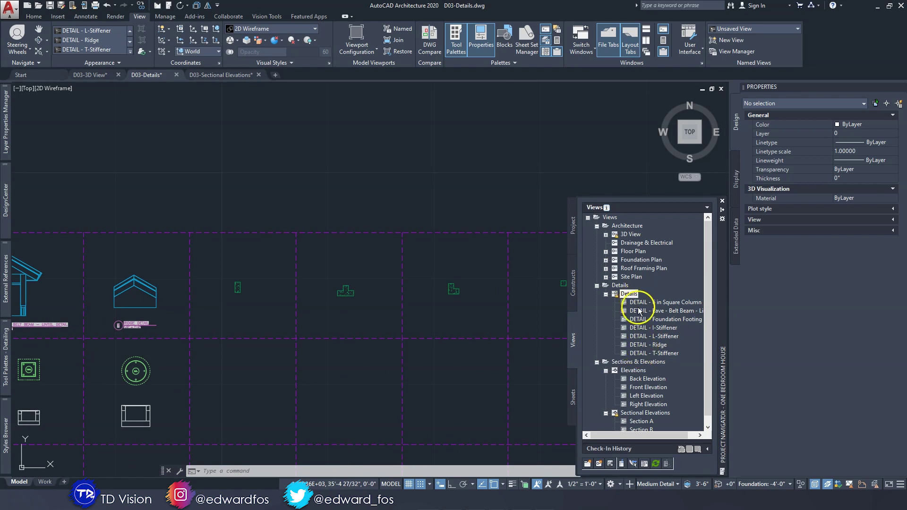
{"action": "left_click", "coordinate": [552, 211]}
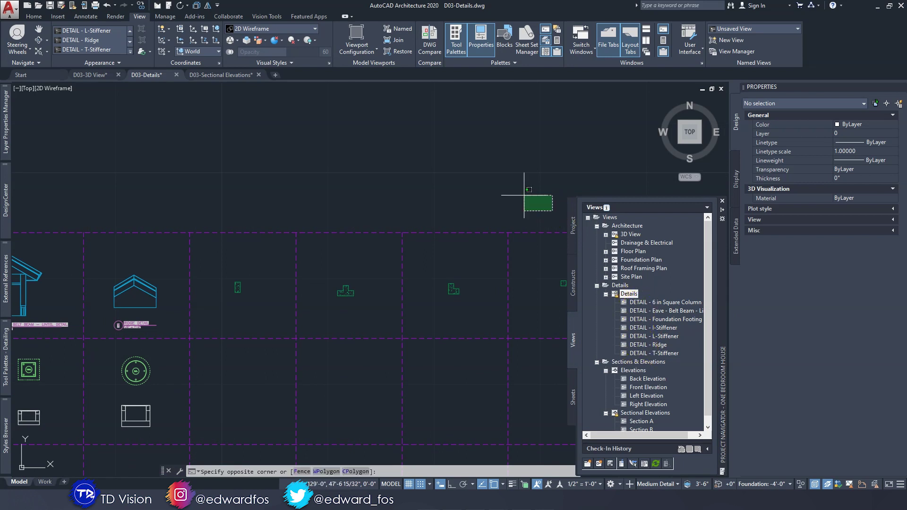
{"action": "left_click", "coordinate": [524, 194]}
{"action": "left_click", "coordinate": [726, 52]}
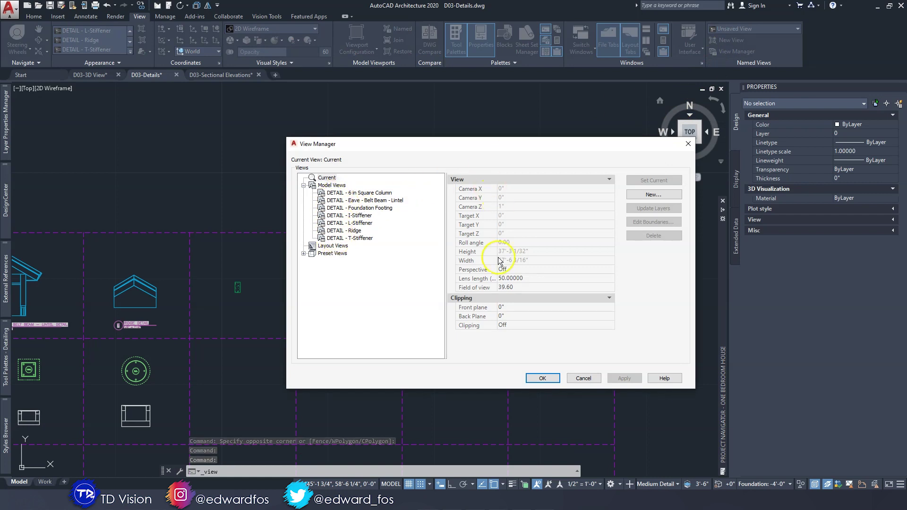
{"action": "left_click", "coordinate": [538, 383]}
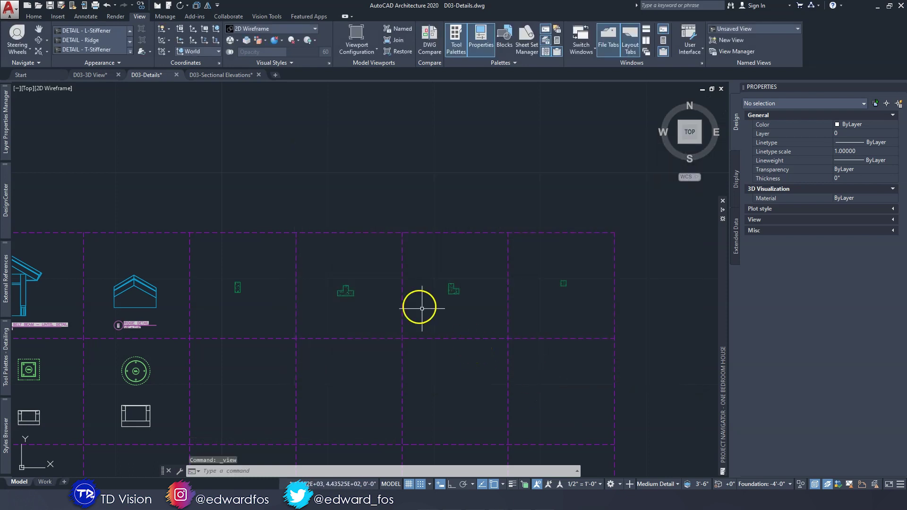
{"action": "middle_click_drag", "start_coordinate": [413, 301], "coordinate": [394, 293]}
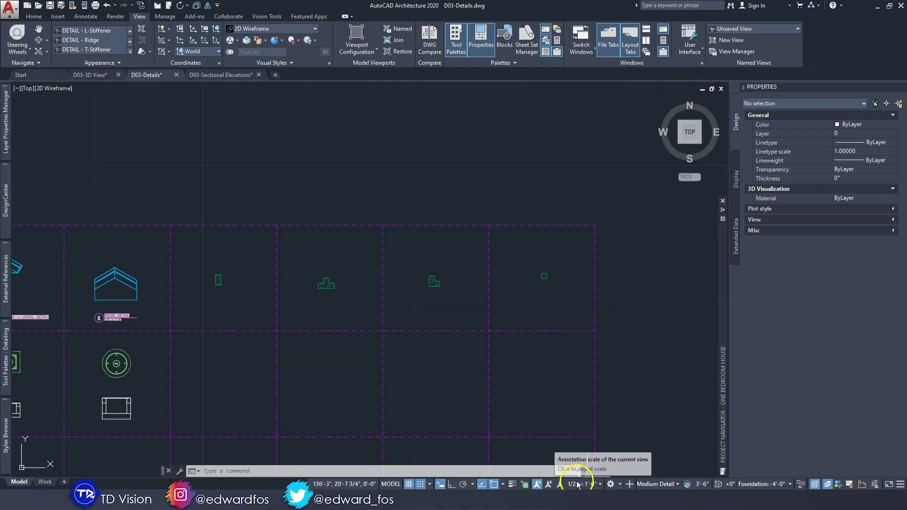
Step: Delete the named views DETAIL - 6 in Square Column, DETAIL - I-Stiffener, DETAIL - L-Stiffener and DETAIL - T-Stiffener
{"action": "left_click", "coordinate": [736, 52]}
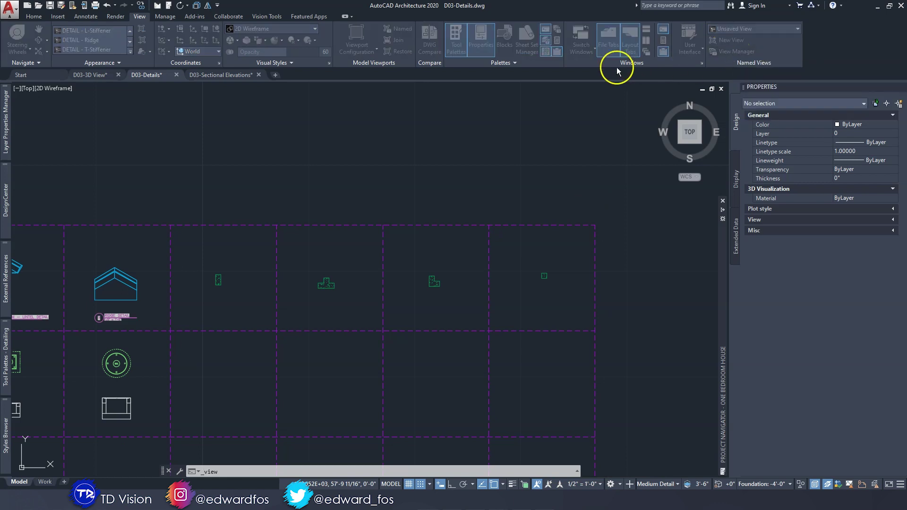
{"action": "left_click", "coordinate": [351, 216]}
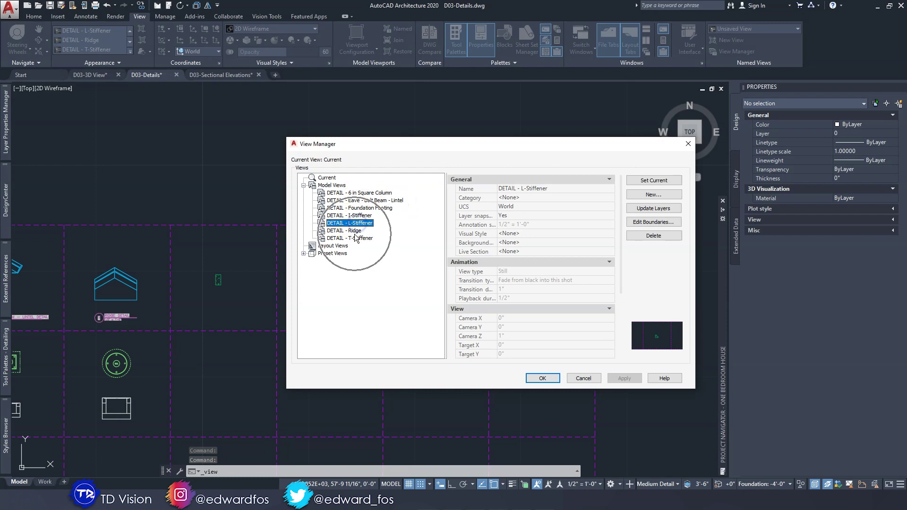
{"action": "left_click", "coordinate": [362, 216]}
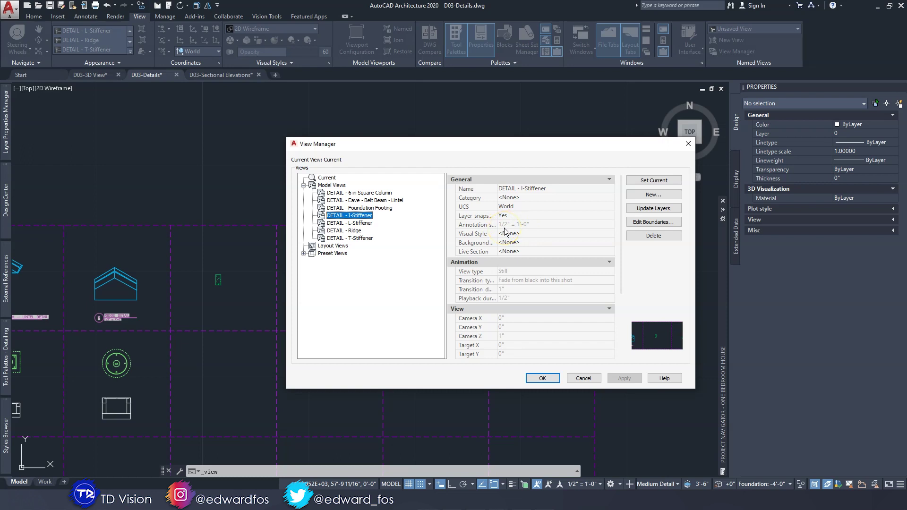
{"action": "left_click", "coordinate": [357, 226]}
{"action": "left_click", "coordinate": [654, 235]}
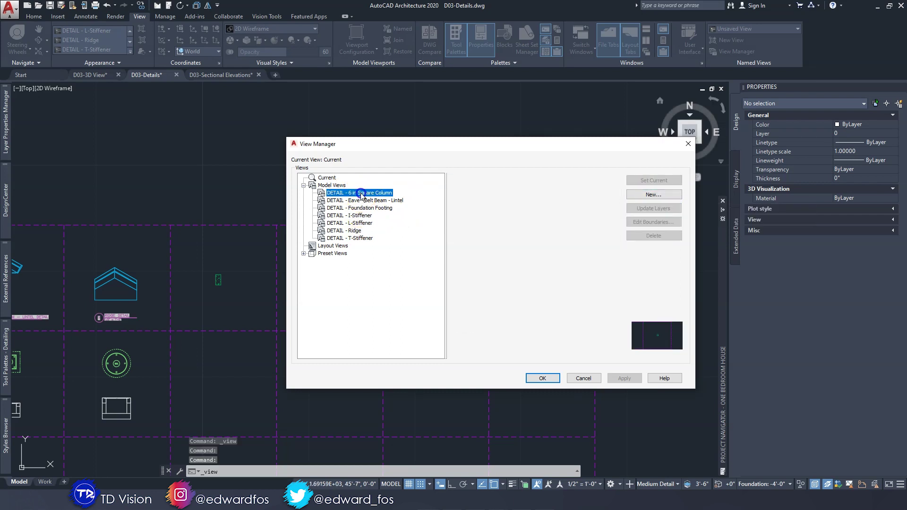
{"action": "left_click", "coordinate": [646, 236]}
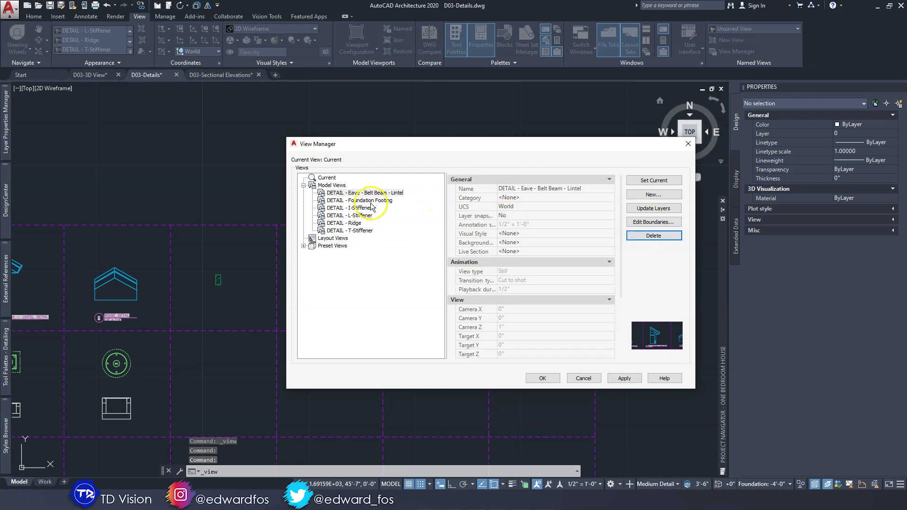
{"action": "left_click", "coordinate": [666, 237]}
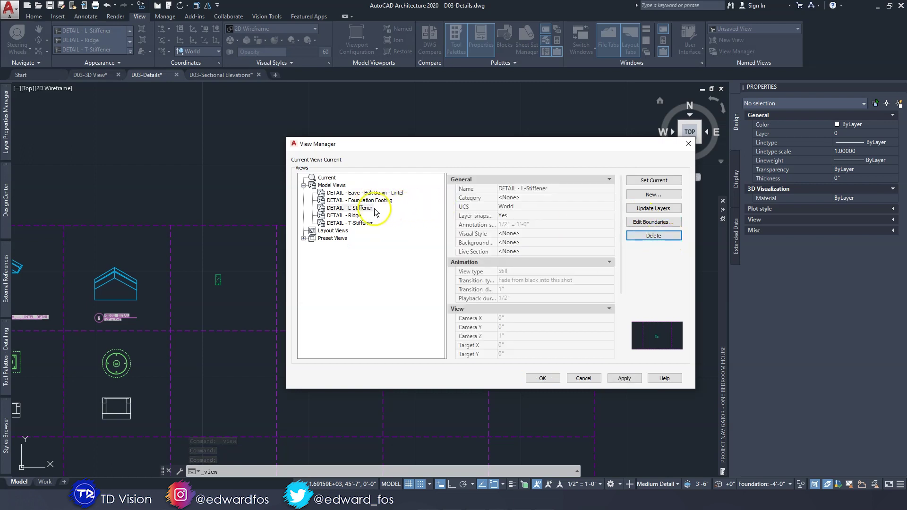
{"action": "left_click", "coordinate": [643, 240]}
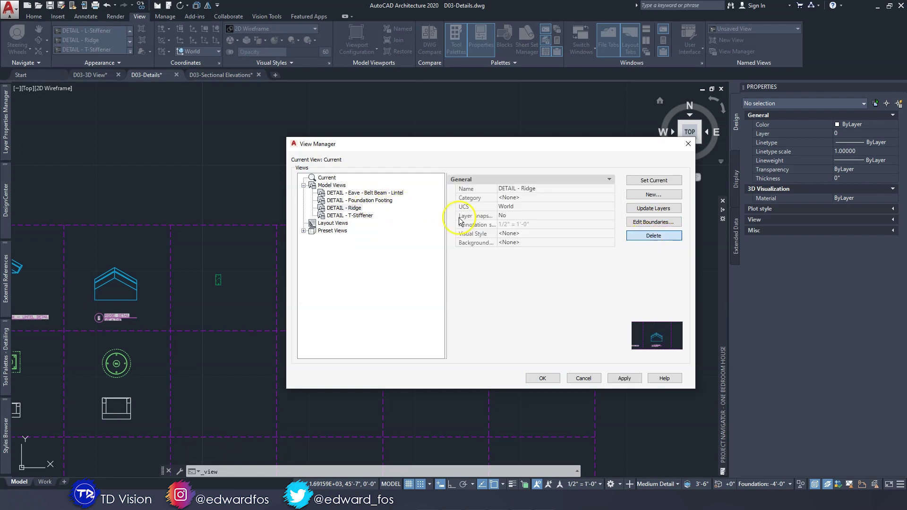
{"action": "left_click", "coordinate": [350, 215]}
{"action": "left_click", "coordinate": [644, 236]}
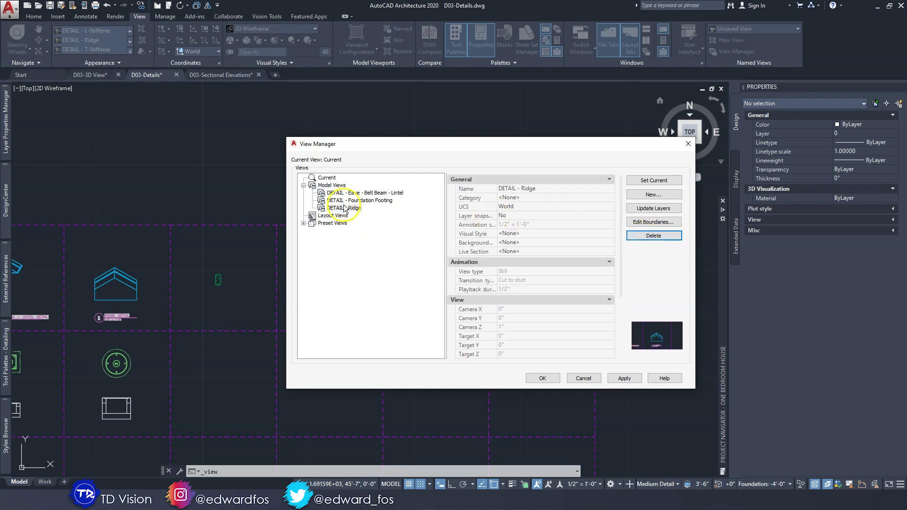
{"action": "left_click", "coordinate": [542, 378]}
Step: Set the annotation scale of the current model view to 1 1/2" = 1'-0"
{"action": "left_click", "coordinate": [578, 485]}
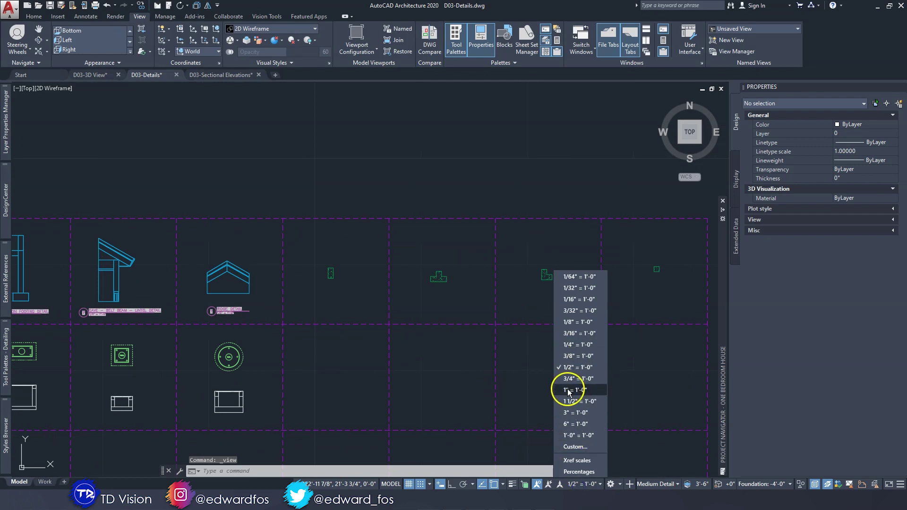
{"action": "left_click", "coordinate": [579, 401]}
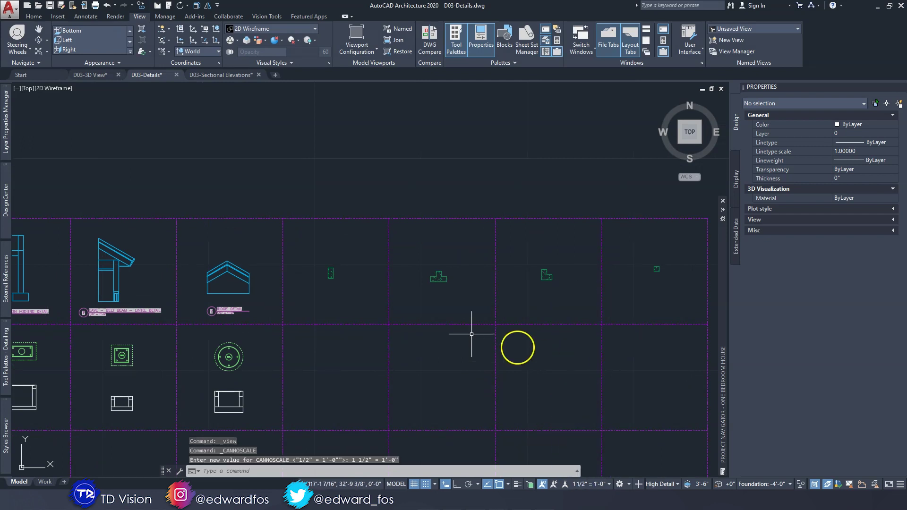
{"action": "scroll", "coordinate": [359, 279], "scroll_direction": "up", "scroll_amount": 3}
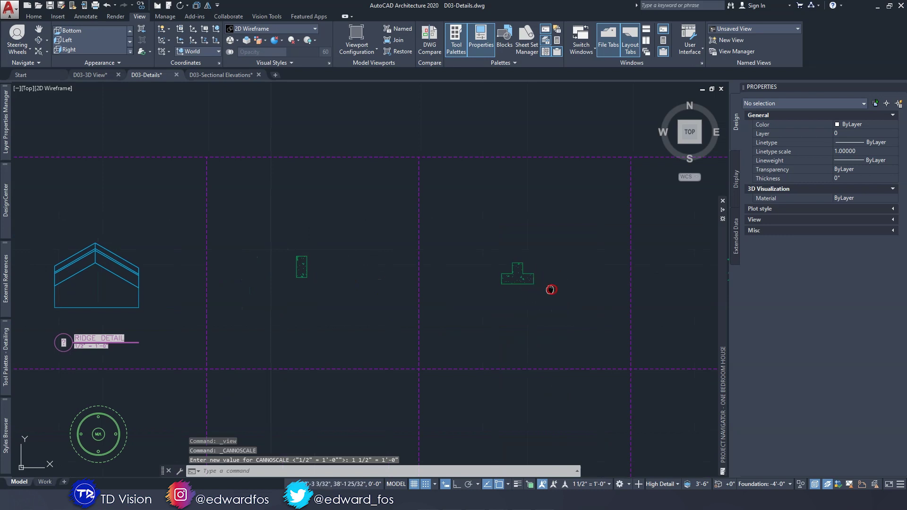
Step: Create the named view DETAIL - I-Stiffener, bounded by the fourth cell of the grid's first row, with visual style None
{"action": "left_click", "coordinate": [725, 41]}
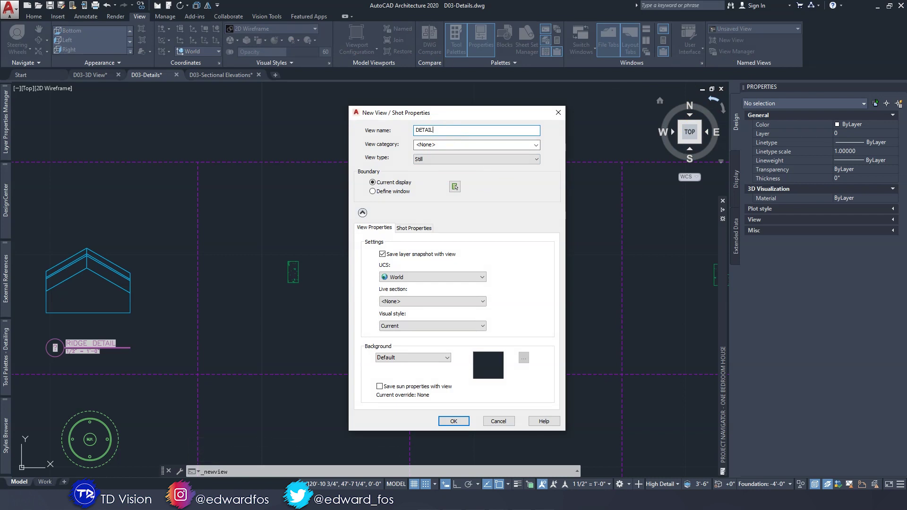
{"action": "left_click", "coordinate": [372, 191]}
{"action": "left_click", "coordinate": [286, 220]}
{"action": "left_click", "coordinate": [391, 326]}
{"action": "key", "text": "Return"}
{"action": "left_click", "coordinate": [406, 326]}
{"action": "key", "text": "Escape"}
{"action": "key", "text": "Escape"}
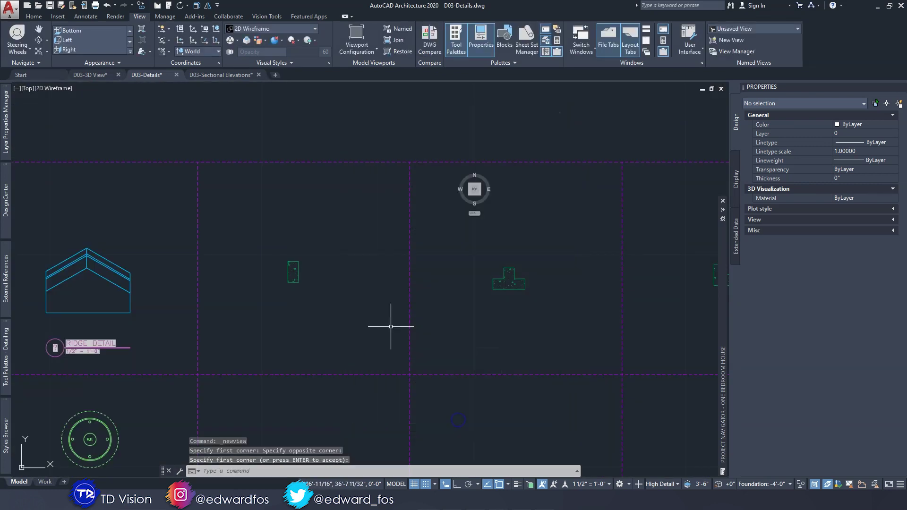
Step: Create the named view DETAIL - T-Stiffener, bounded by the fifth cell of the first row, with visual style None
{"action": "left_click", "coordinate": [728, 40]}
{"action": "type", "text": "DETAIL - T-Stiffener"}
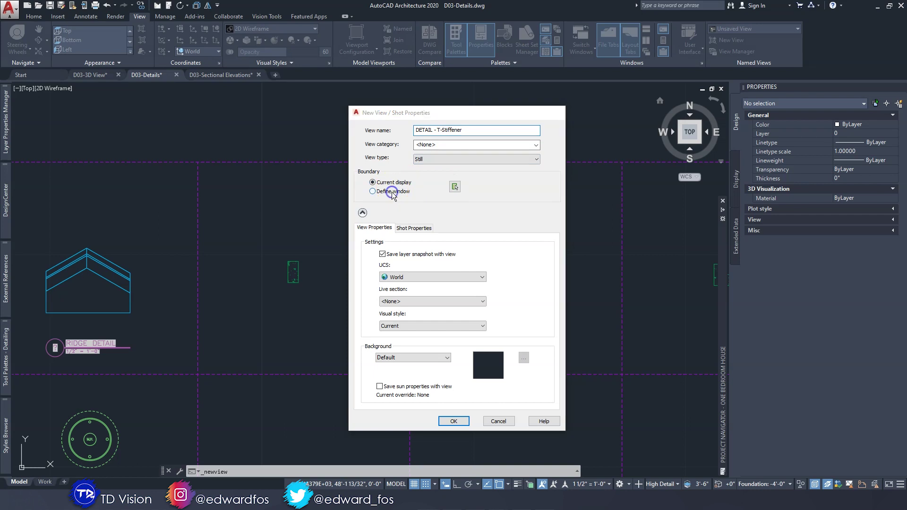
{"action": "left_click", "coordinate": [372, 191]}
{"action": "left_click", "coordinate": [391, 221]}
{"action": "left_click", "coordinate": [499, 324]}
{"action": "key", "text": "Return"}
{"action": "left_click", "coordinate": [401, 326]}
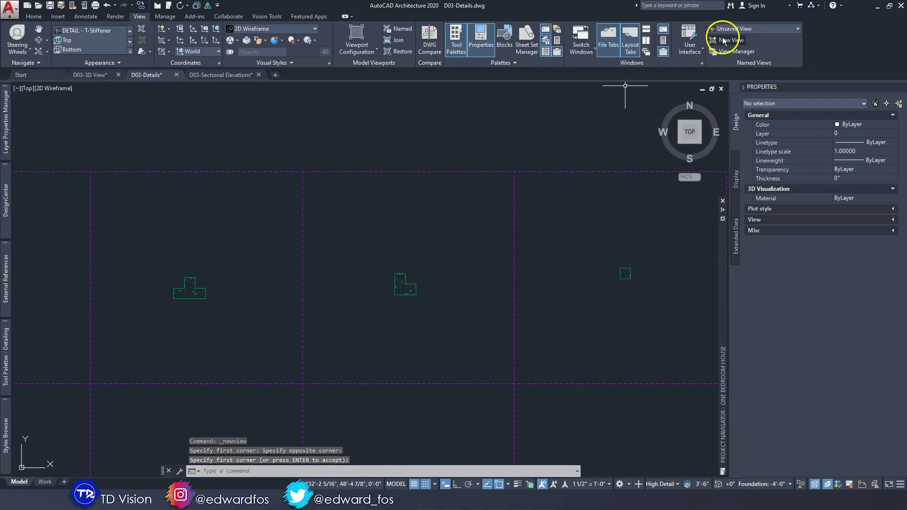
Step: Create the named view DETAIL - L-Stiffener, bounded by the sixth cell of the first row, with visual style None
{"action": "left_click", "coordinate": [726, 39]}
{"action": "type", "text": "DETAIL - L-Sti"}
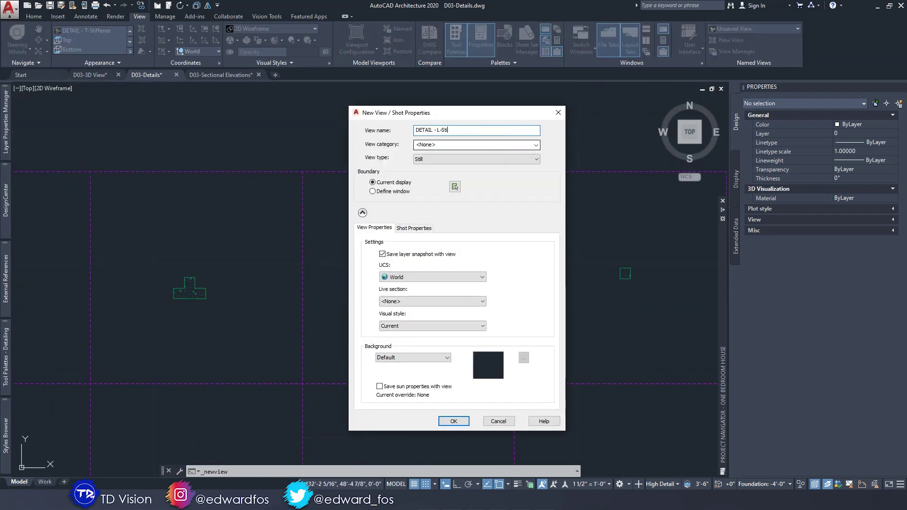
{"action": "type", "text": "ffener"}
{"action": "left_click", "coordinate": [372, 191]}
{"action": "left_click", "coordinate": [336, 226]}
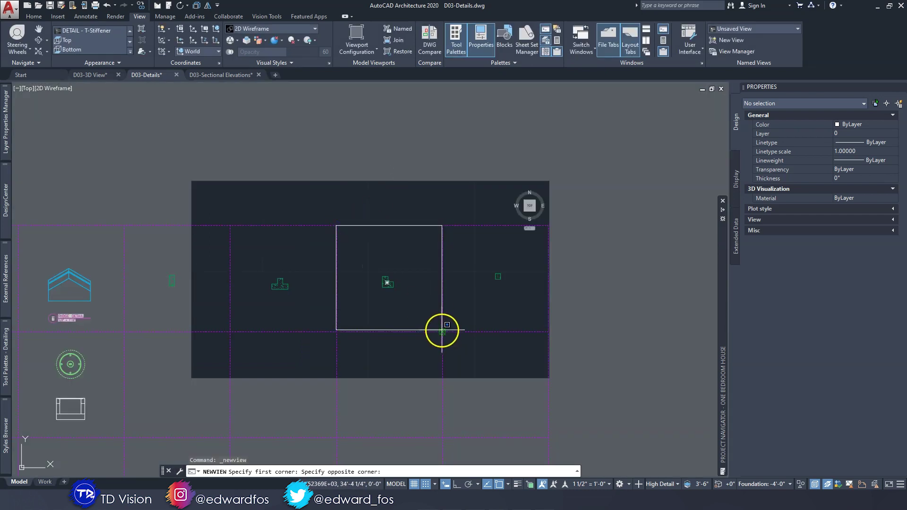
{"action": "left_click", "coordinate": [444, 328]}
{"action": "key", "text": "Return"}
{"action": "left_click", "coordinate": [407, 325]}
{"action": "left_click", "coordinate": [406, 325]}
{"action": "left_click", "coordinate": [454, 421]}
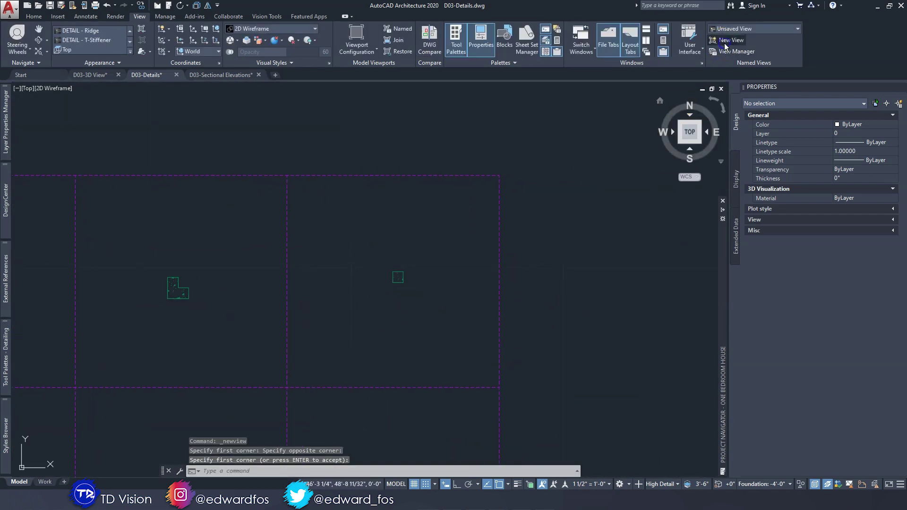
Step: Create the named view DETAIL - 6in [150mm] Square Column, bounded by the last cell of the grid's first row
{"action": "left_click", "coordinate": [726, 42]}
{"action": "type", "text": "DETAIL - 6in Squ"}
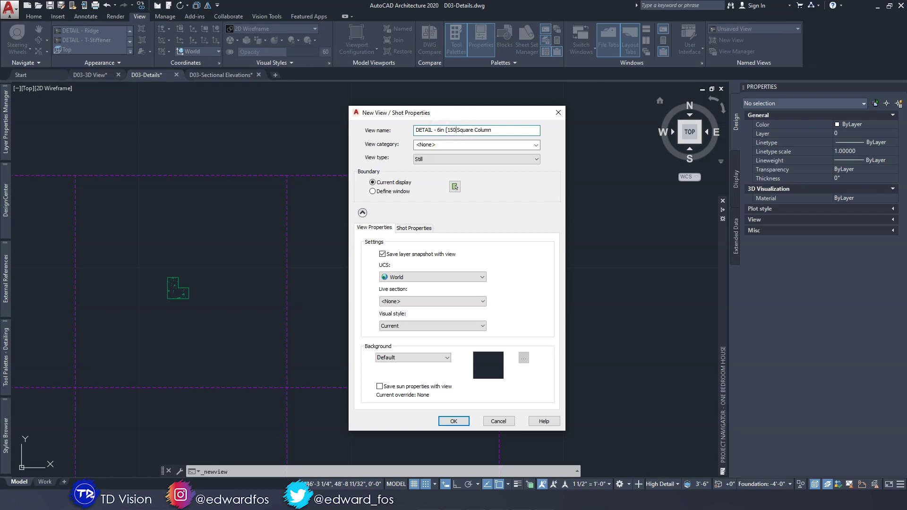
{"action": "left_click", "coordinate": [373, 191]}
{"action": "left_click", "coordinate": [331, 227]}
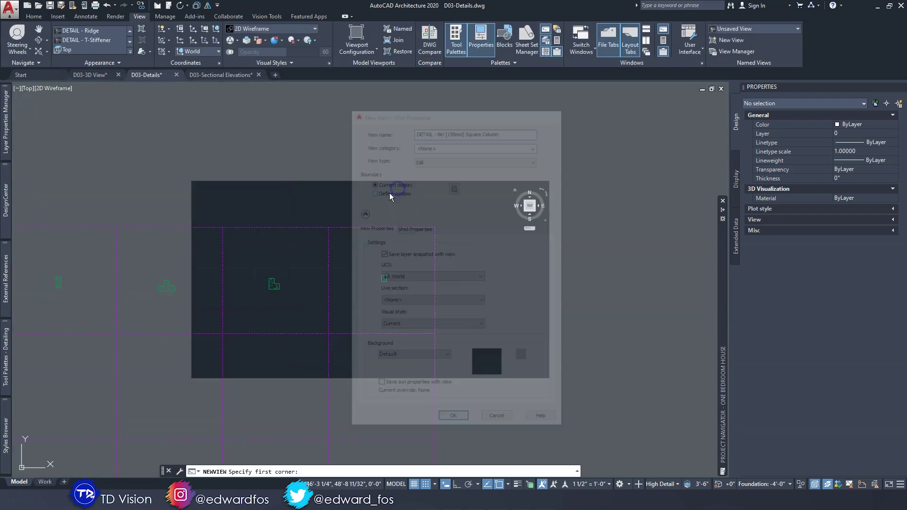
{"action": "left_click", "coordinate": [440, 320]}
{"action": "key", "text": "Return"}
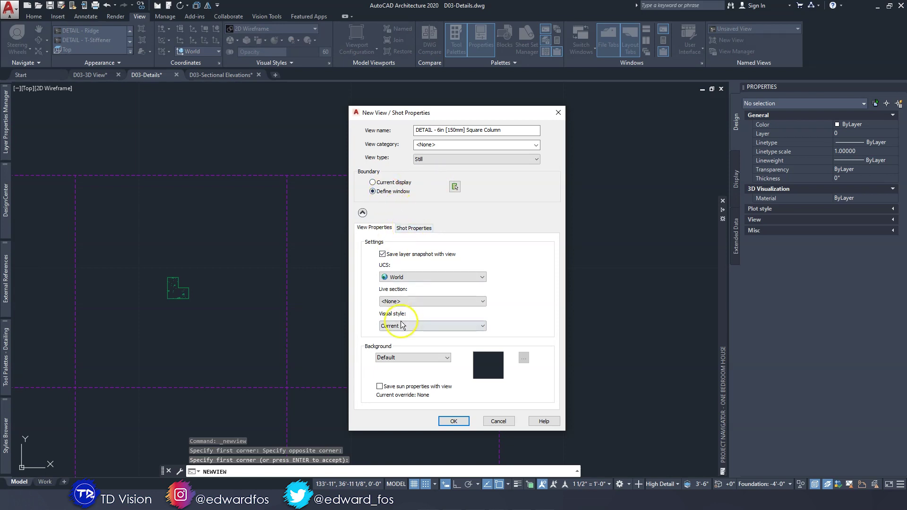
{"action": "left_click", "coordinate": [452, 421]}
Step: Check the annotation scale stored with the I-, L- and T-stiffener views and the ridge view in the View Manager
{"action": "scroll", "coordinate": [396, 243], "scroll_direction": "up", "scroll_amount": 3}
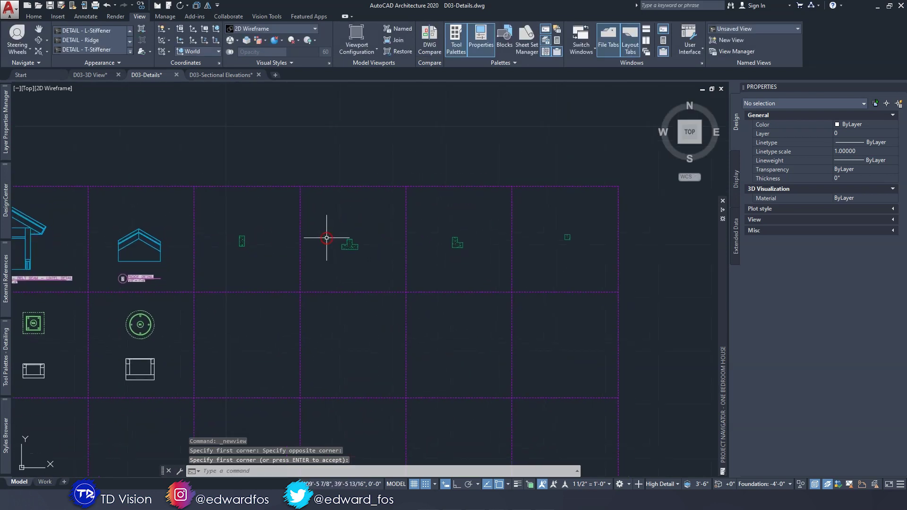
{"action": "left_click", "coordinate": [723, 52]}
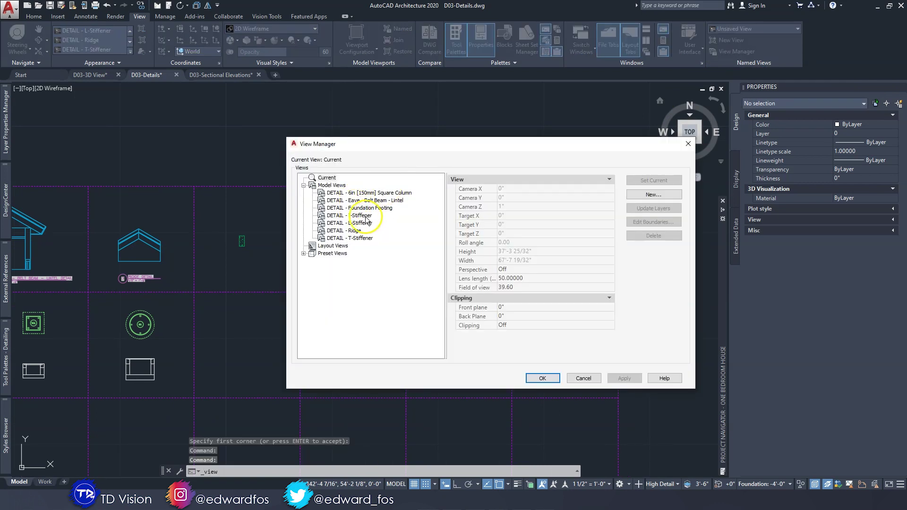
{"action": "left_click", "coordinate": [360, 216]}
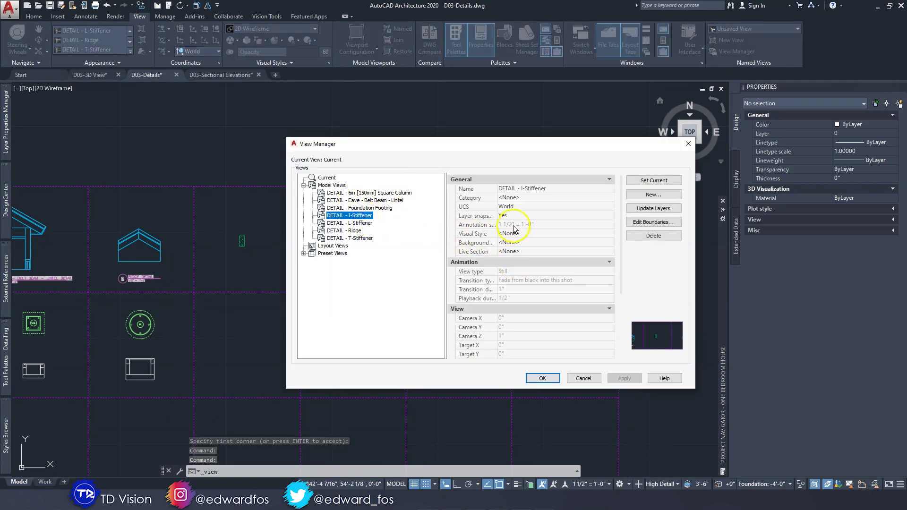
{"action": "left_click", "coordinate": [360, 224]}
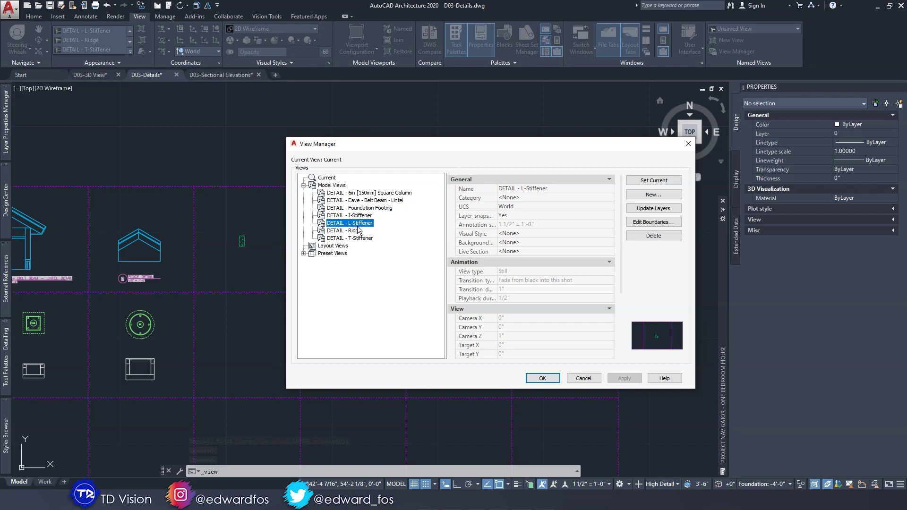
{"action": "left_click", "coordinate": [355, 232]}
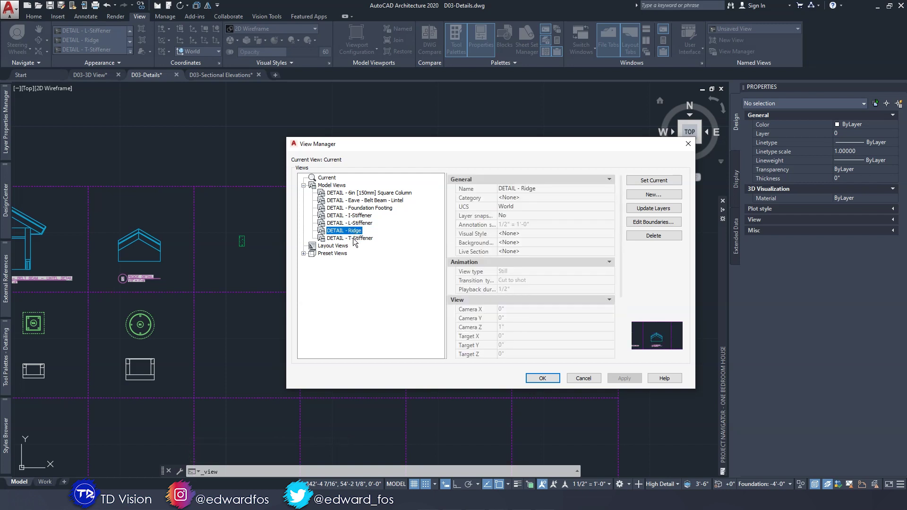
{"action": "left_click", "coordinate": [354, 239]}
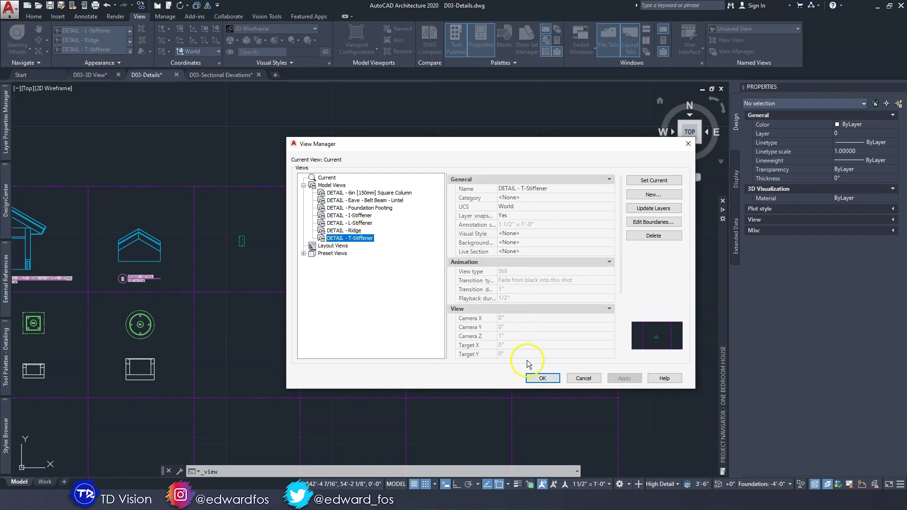
{"action": "left_click", "coordinate": [541, 378]}
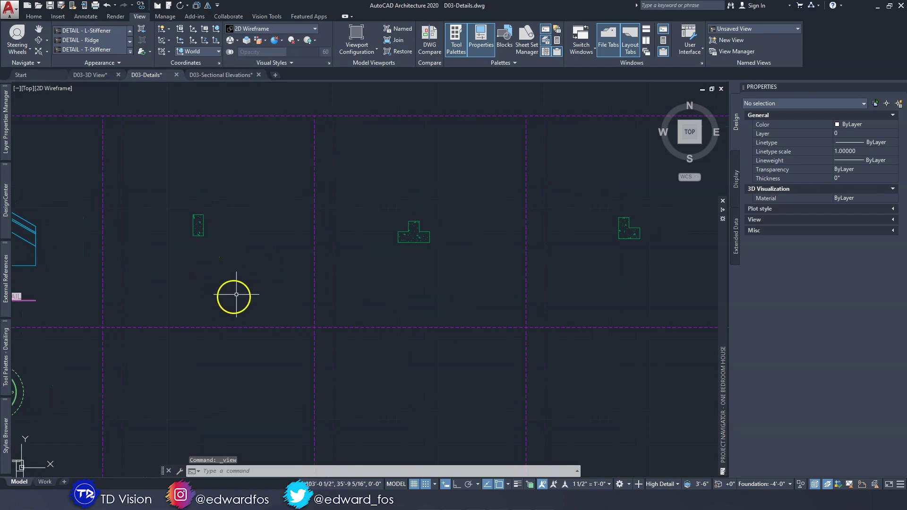
Step: Add a numbered title mark below the I-stiffener in the fourth cell of the first row
{"action": "left_click", "coordinate": [86, 17]}
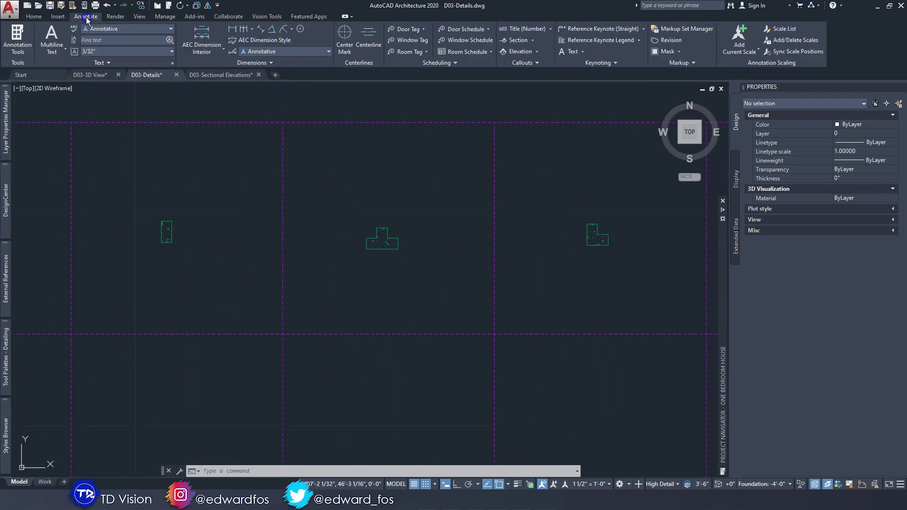
{"action": "left_click", "coordinate": [528, 41]}
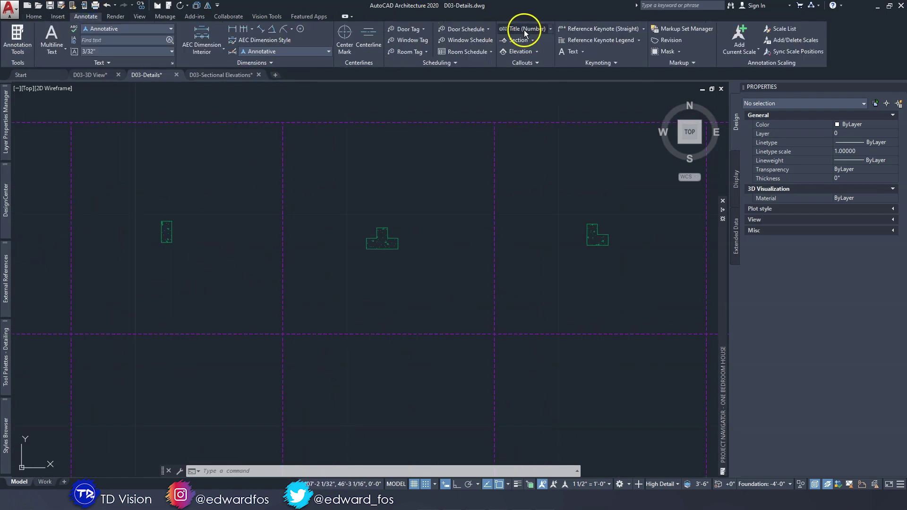
{"action": "left_click", "coordinate": [550, 29]}
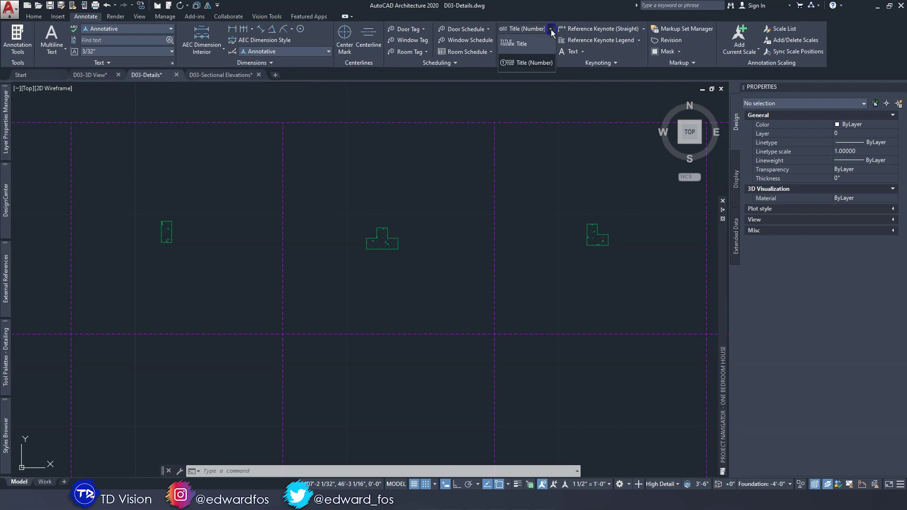
{"action": "left_click", "coordinate": [510, 65]}
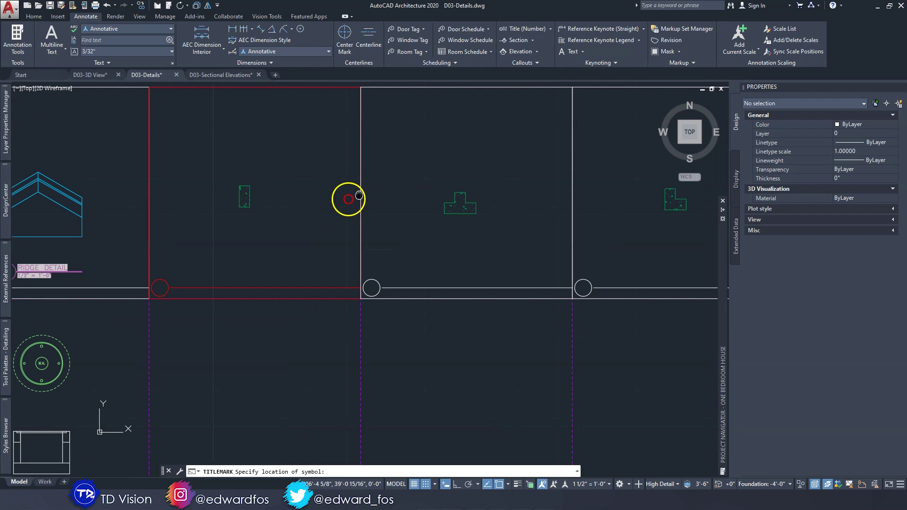
{"action": "scroll", "coordinate": [311, 211], "scroll_direction": "down", "scroll_amount": 2}
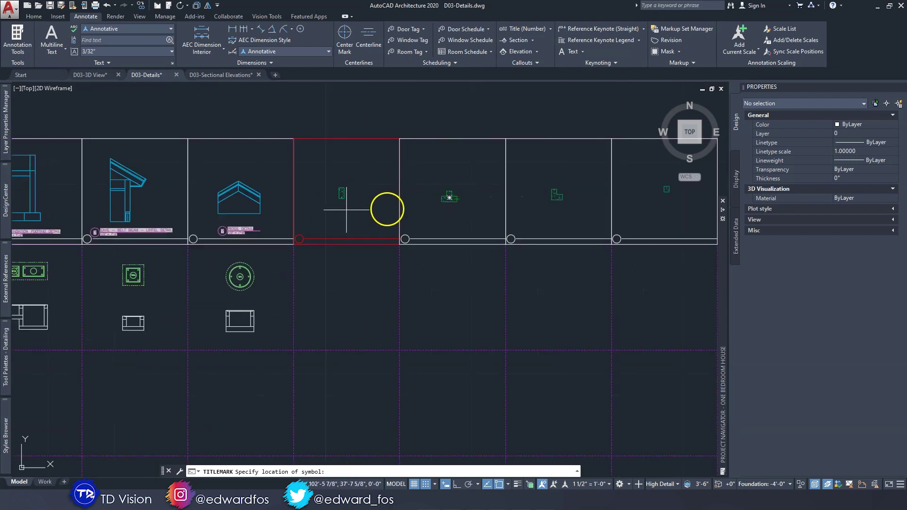
{"action": "scroll", "coordinate": [356, 207], "scroll_direction": "down", "scroll_amount": 2}
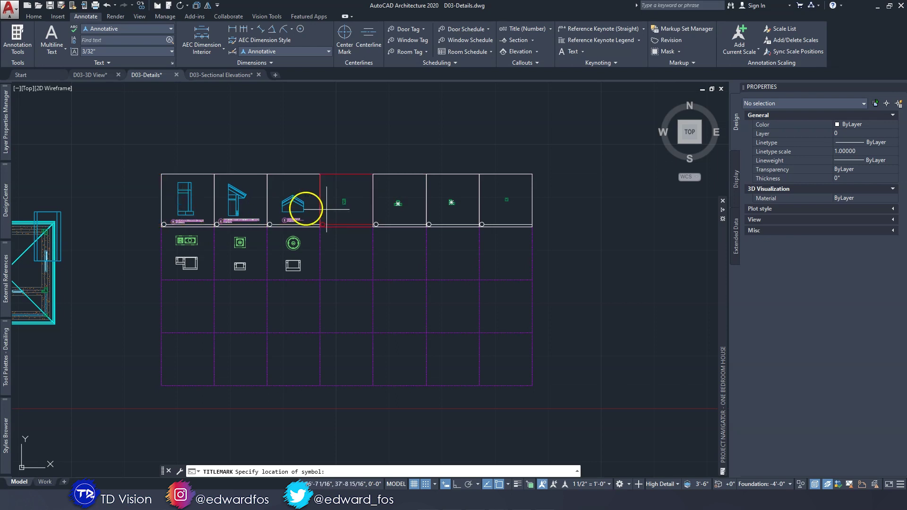
{"action": "scroll", "coordinate": [301, 221], "scroll_direction": "up", "scroll_amount": 2}
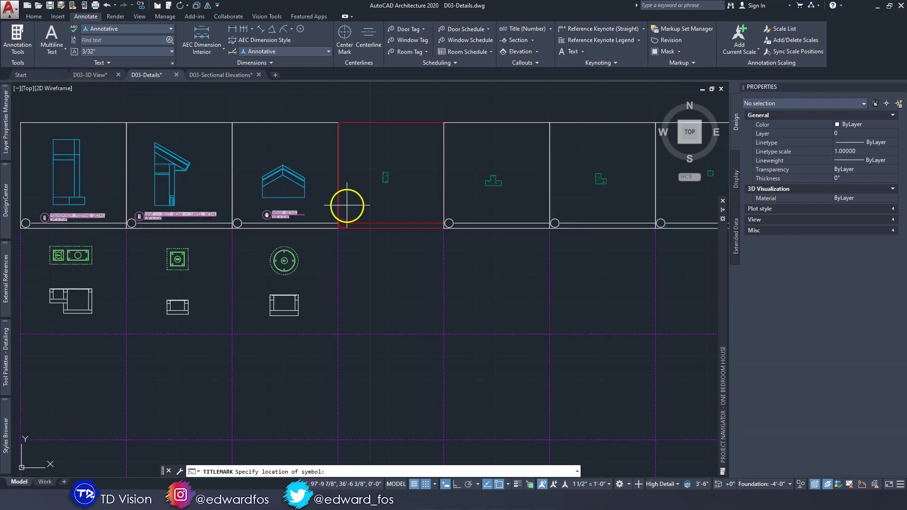
{"action": "scroll", "coordinate": [368, 203], "scroll_direction": "up", "scroll_amount": 3}
{"action": "middle_click_drag", "start_coordinate": [368, 203], "coordinate": [297, 221]}
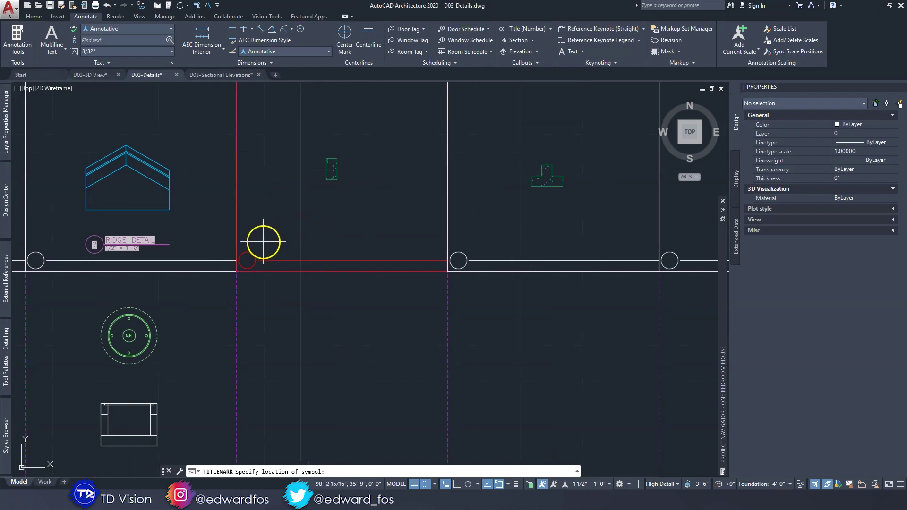
{"action": "scroll", "coordinate": [314, 203], "scroll_direction": "up", "scroll_amount": 3}
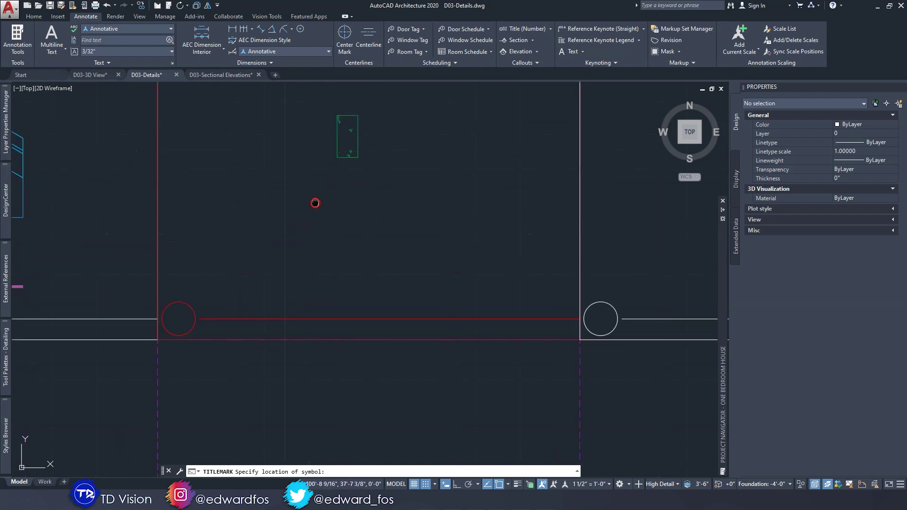
{"action": "left_click", "coordinate": [260, 247]}
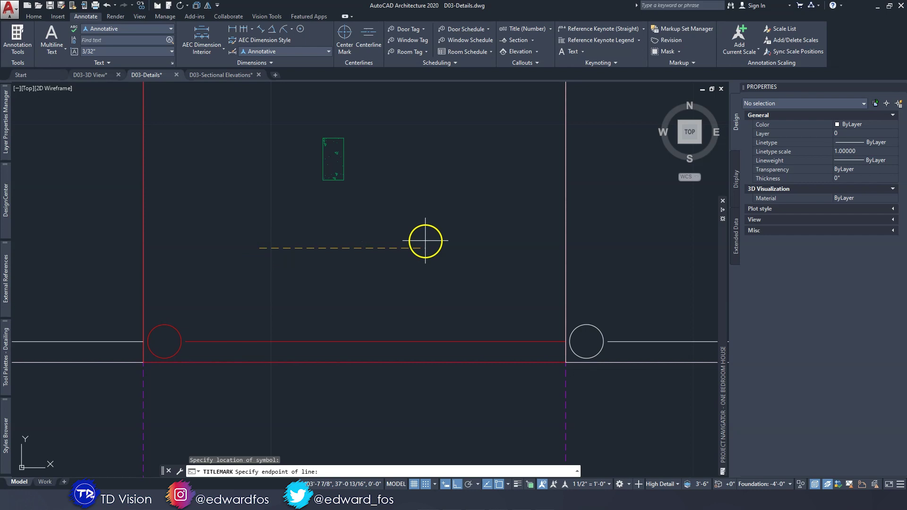
{"action": "left_click", "coordinate": [410, 244]}
{"action": "scroll", "coordinate": [273, 251], "scroll_direction": "up", "scroll_amount": 4}
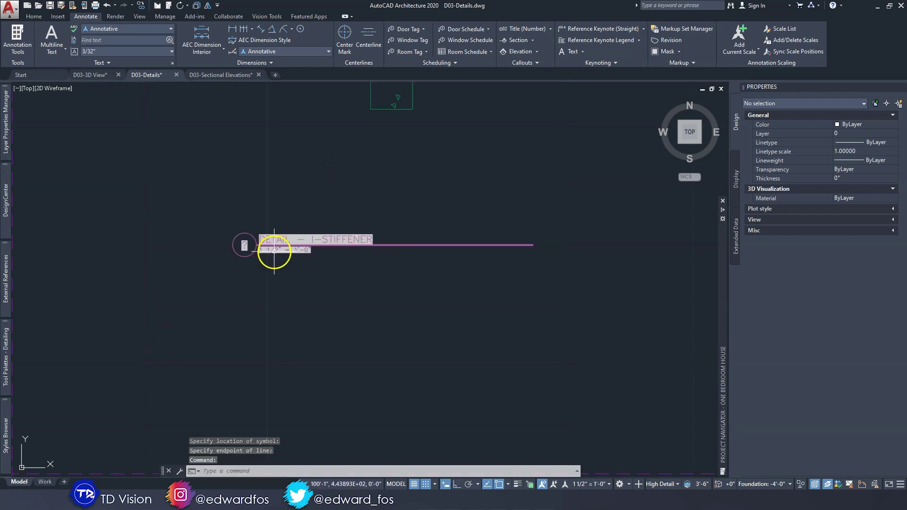
{"action": "scroll", "coordinate": [324, 238], "scroll_direction": "down", "scroll_amount": 3}
{"action": "scroll", "coordinate": [326, 233], "scroll_direction": "down", "scroll_amount": 3}
{"action": "scroll", "coordinate": [327, 233], "scroll_direction": "up", "scroll_amount": 3}
{"action": "scroll", "coordinate": [314, 236], "scroll_direction": "down", "scroll_amount": 5}
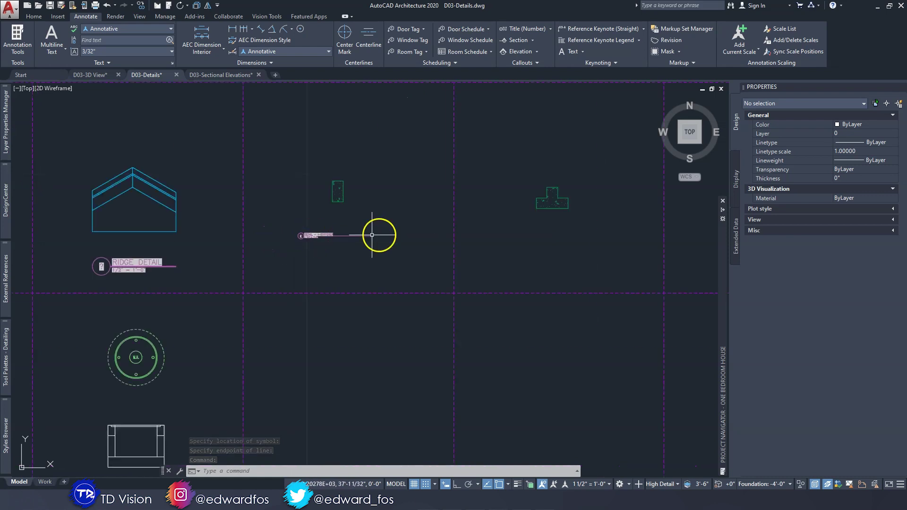
Step: Add a numbered title mark below the T-stiffener in the fifth cell of the first row
{"action": "middle_click_drag", "start_coordinate": [371, 234], "coordinate": [277, 247]}
{"action": "middle_click_drag", "start_coordinate": [474, 203], "coordinate": [367, 219]}
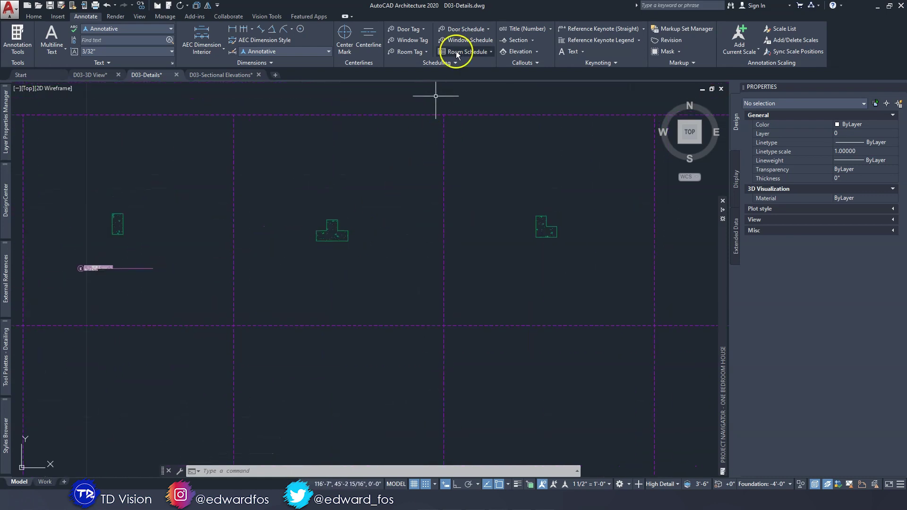
{"action": "left_click", "coordinate": [514, 30]}
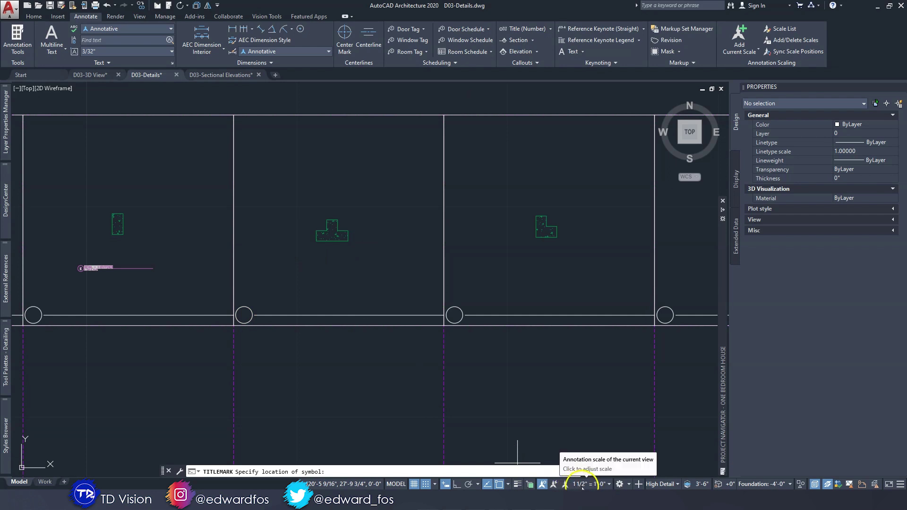
{"action": "scroll", "coordinate": [327, 277], "scroll_direction": "up", "scroll_amount": 3}
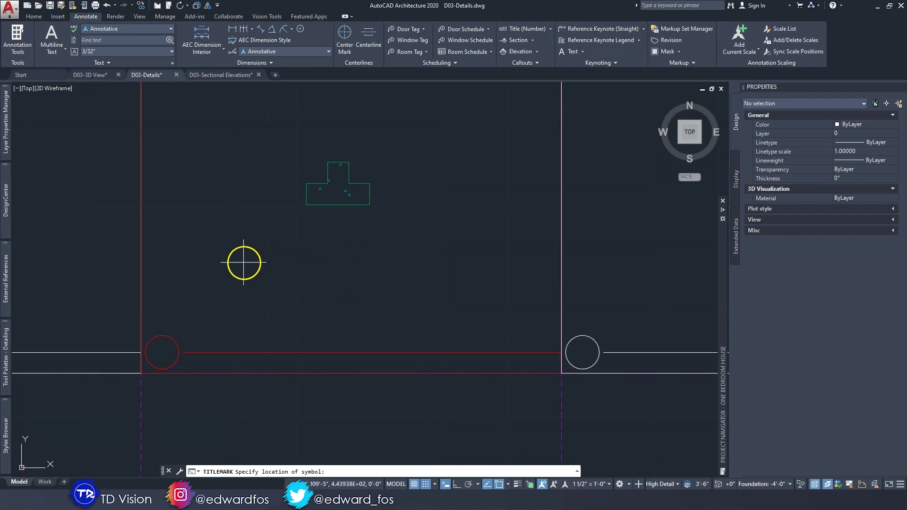
{"action": "left_click", "coordinate": [244, 263]}
{"action": "left_click", "coordinate": [417, 262]}
{"action": "scroll", "coordinate": [525, 269], "scroll_direction": "down", "scroll_amount": 3}
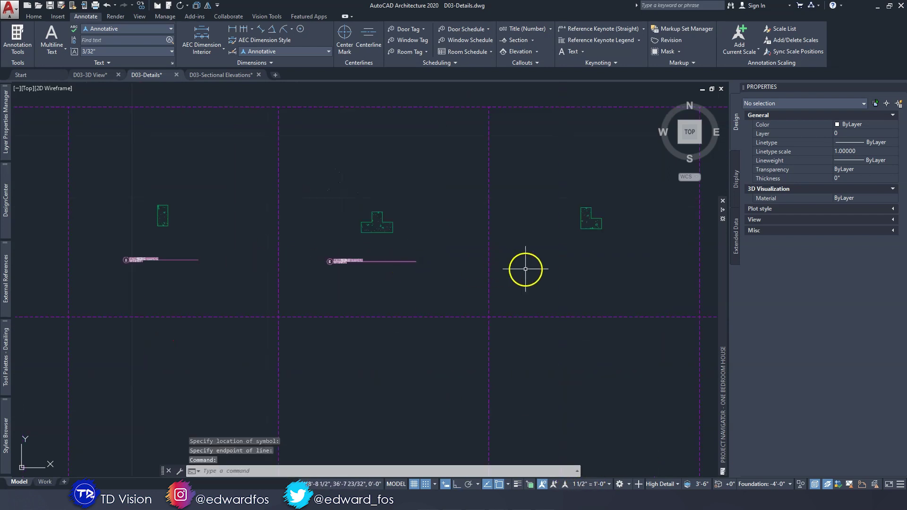
Step: Add a numbered title mark below the L-stiffener in the sixth cell of the first row
{"action": "left_click", "coordinate": [523, 29]}
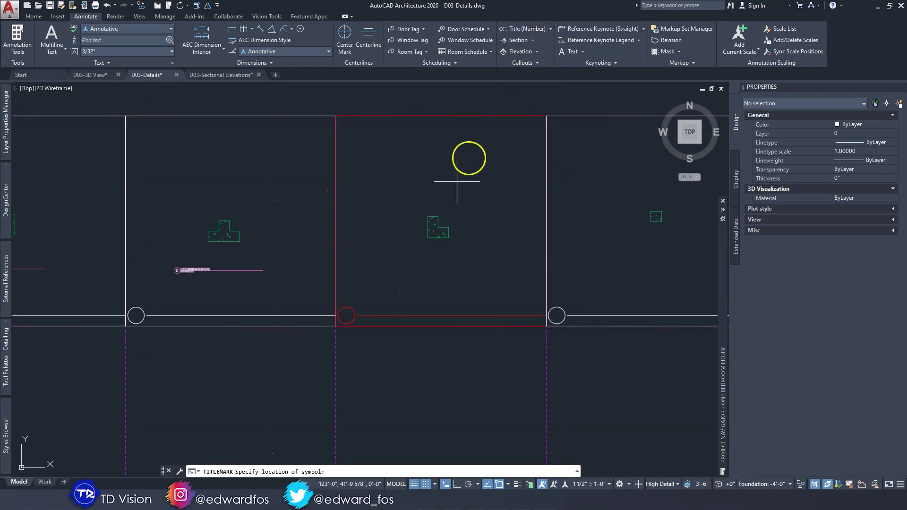
{"action": "left_click", "coordinate": [387, 266]}
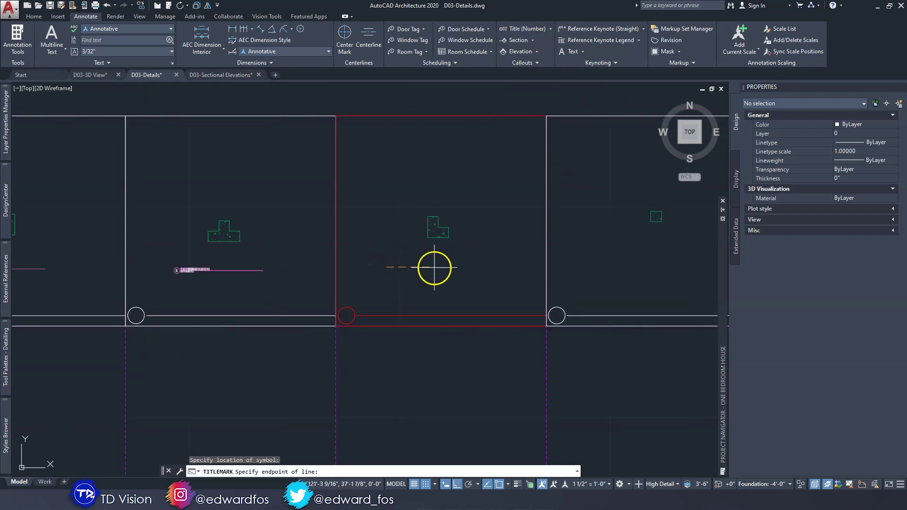
{"action": "left_click", "coordinate": [470, 268]}
Step: Add a numbered title mark below the square column in the last cell of the first row
{"action": "middle_click_drag", "start_coordinate": [512, 263], "coordinate": [332, 278]}
{"action": "scroll", "coordinate": [529, 257], "scroll_direction": "up", "scroll_amount": 3}
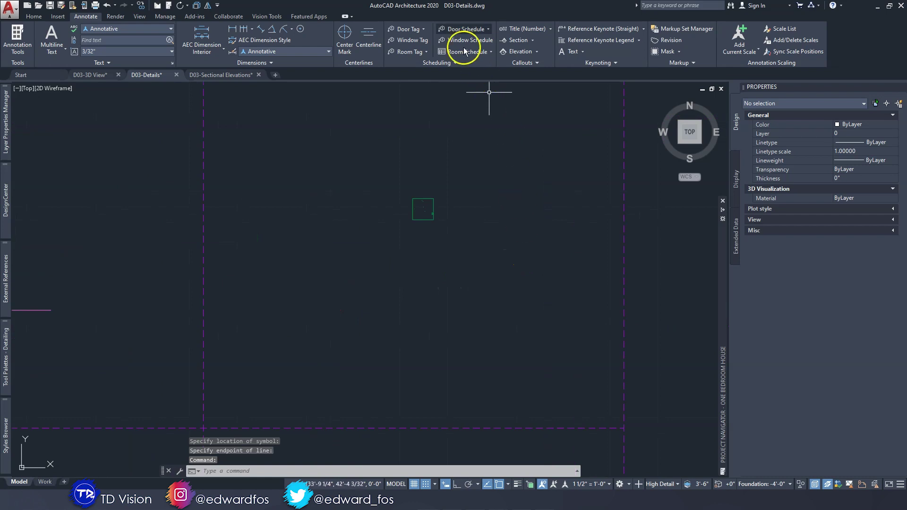
{"action": "left_click", "coordinate": [511, 30]}
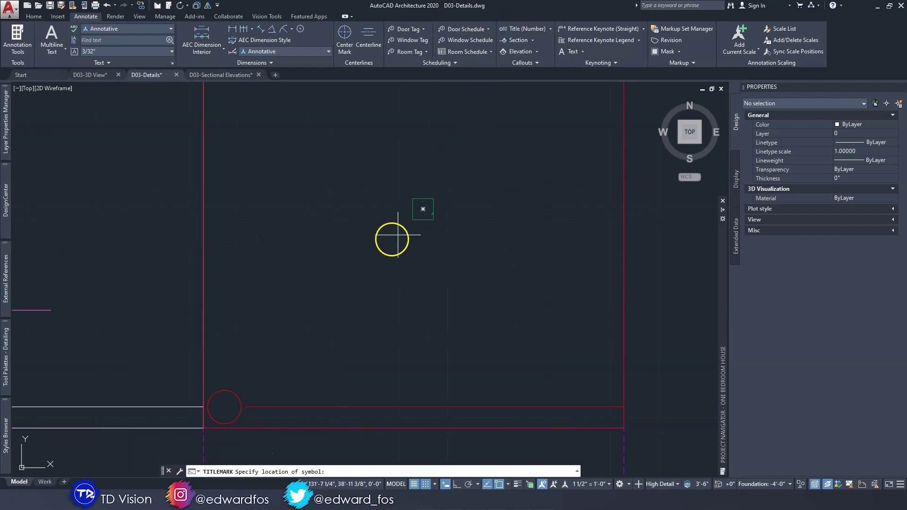
{"action": "left_click", "coordinate": [300, 279]}
{"action": "left_click", "coordinate": [497, 278]}
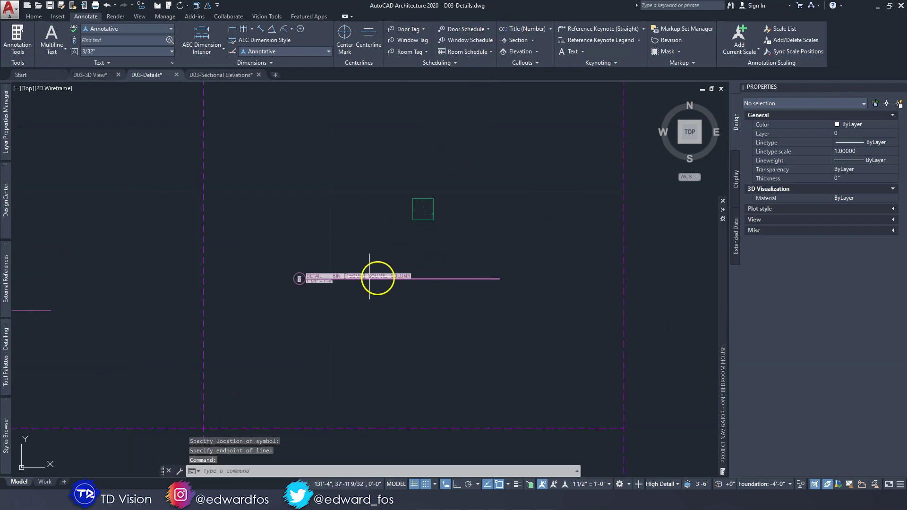
Step: Check the titles and scale text on the new title marks of the square column and stiffener details
{"action": "scroll", "coordinate": [331, 276], "scroll_direction": "up", "scroll_amount": 3}
{"action": "scroll", "coordinate": [354, 277], "scroll_direction": "down", "scroll_amount": 2}
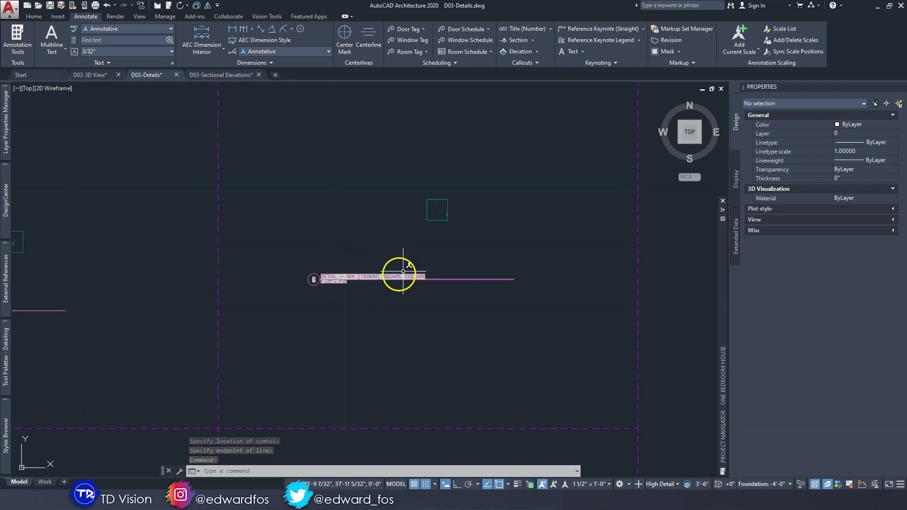
{"action": "scroll", "coordinate": [351, 272], "scroll_direction": "up", "scroll_amount": 4}
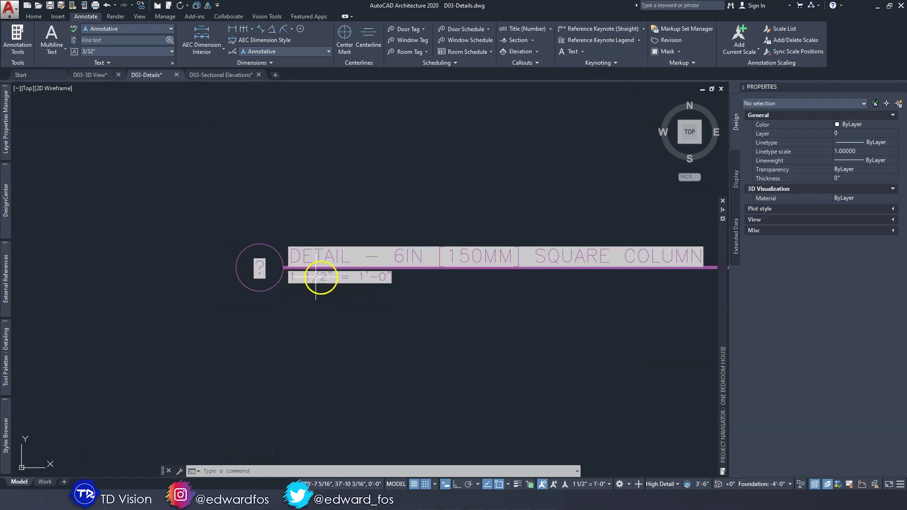
{"action": "scroll", "coordinate": [331, 273], "scroll_direction": "down", "scroll_amount": 4}
{"action": "mouse_move", "coordinate": [201, 245]}
{"action": "middle_mouse_down"}
{"action": "mouse_move", "coordinate": [303, 258]}
{"action": "mouse_move", "coordinate": [443, 229]}
{"action": "middle_mouse_up"}
{"action": "scroll", "coordinate": [304, 259], "scroll_direction": "up", "scroll_amount": 2}
{"action": "scroll", "coordinate": [309, 261], "scroll_direction": "down", "scroll_amount": 3}
{"action": "scroll", "coordinate": [366, 223], "scroll_direction": "up", "scroll_amount": 3}
{"action": "scroll", "coordinate": [358, 229], "scroll_direction": "down", "scroll_amount": 3}
{"action": "scroll", "coordinate": [426, 232], "scroll_direction": "down", "scroll_amount": 4}
{"action": "scroll", "coordinate": [466, 218], "scroll_direction": "up", "scroll_amount": 4}
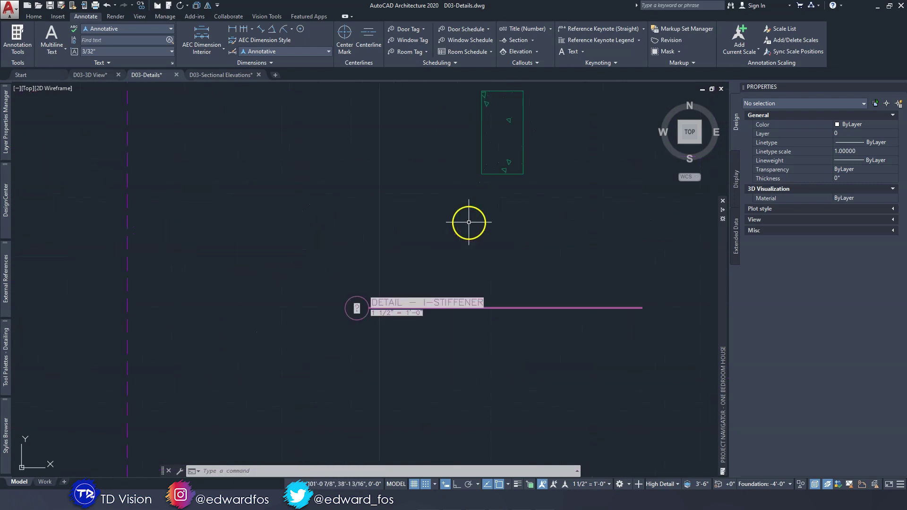
{"action": "scroll", "coordinate": [464, 233], "scroll_direction": "down", "scroll_amount": 4}
{"action": "scroll", "coordinate": [441, 243], "scroll_direction": "down", "scroll_amount": 4}
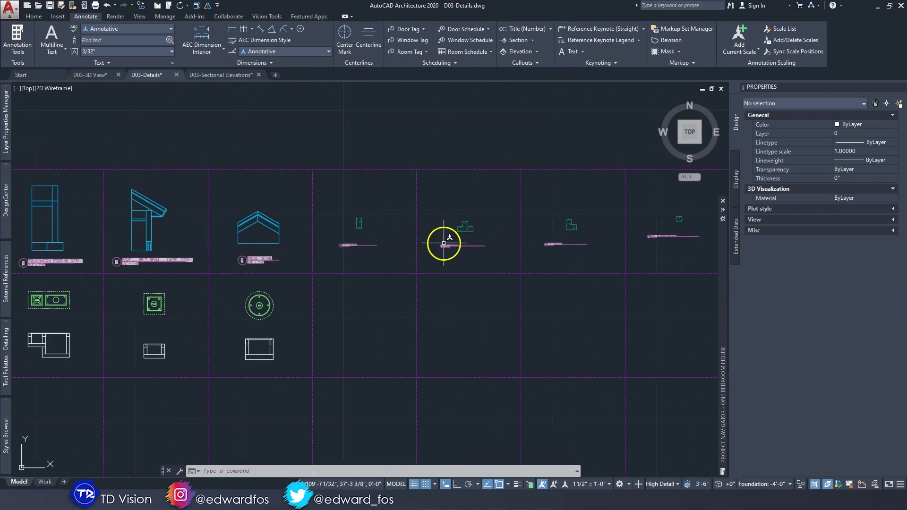
Step: Set the current annotation scale to 1/2" = 1'-0" for the second-row details
{"action": "key", "text": "Escape"}
{"action": "key", "text": "Escape"}
{"action": "middle_click_drag", "start_coordinate": [311, 279], "coordinate": [412, 226]}
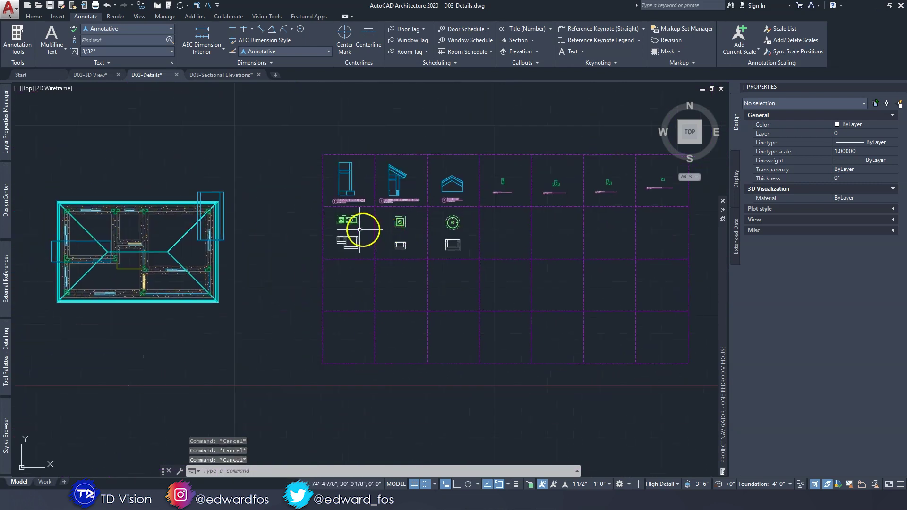
{"action": "scroll", "coordinate": [359, 222], "scroll_direction": "up", "scroll_amount": 3}
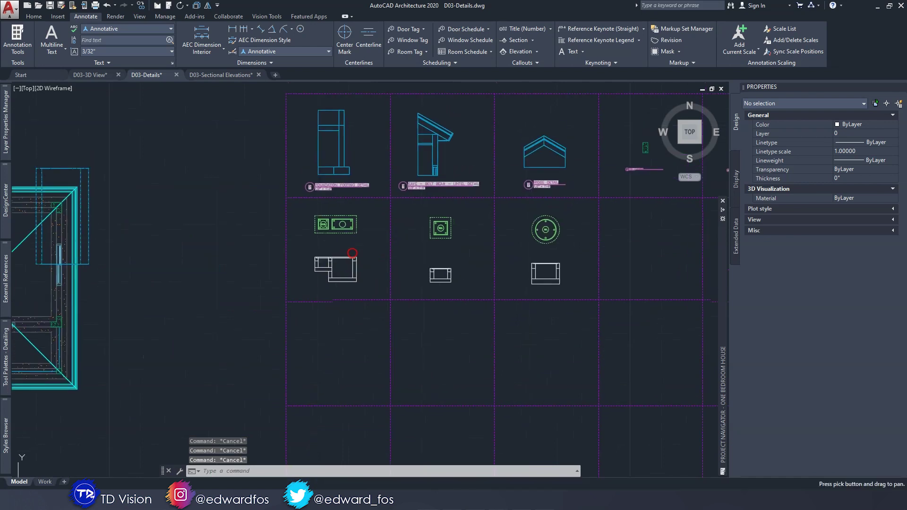
{"action": "left_click", "coordinate": [590, 484]}
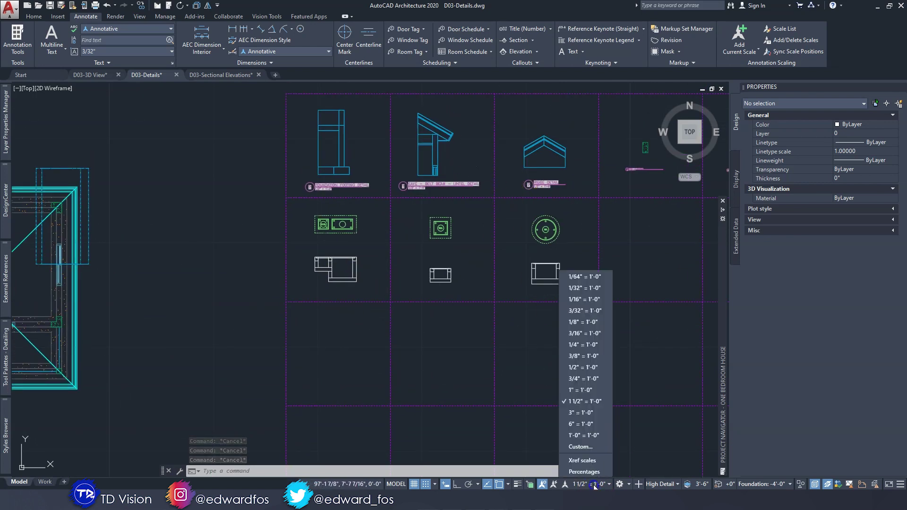
{"action": "left_click", "coordinate": [577, 367]}
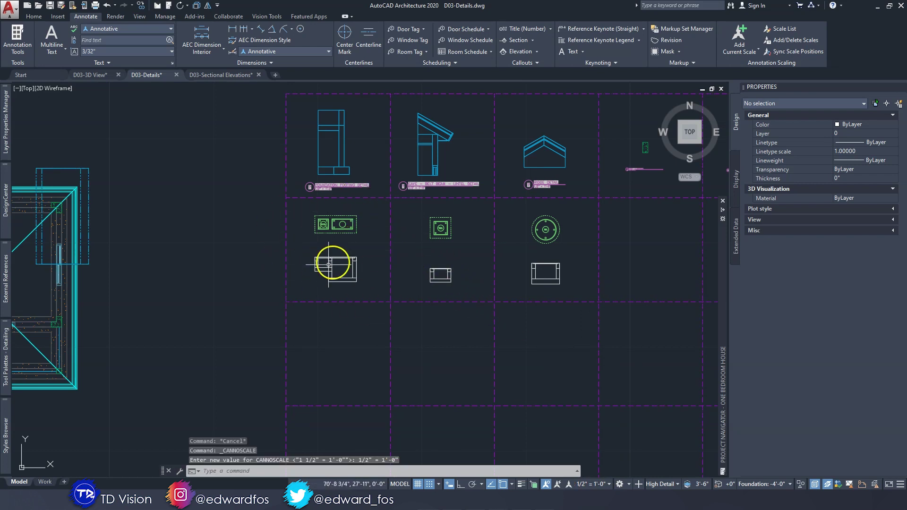
Step: Create a model view named DETAIL - Grease Trap Basin, bounded by the first cell of the second row, with visual style None
{"action": "scroll", "coordinate": [308, 235], "scroll_direction": "up", "scroll_amount": 3}
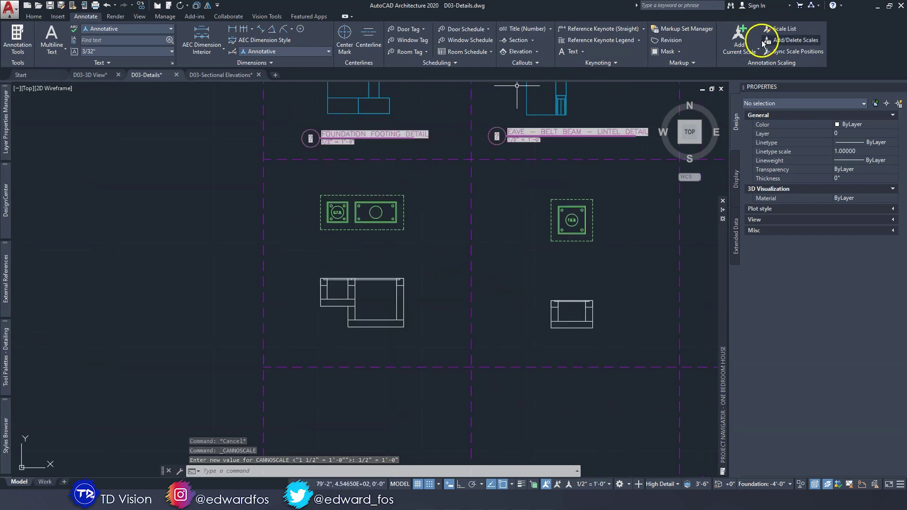
{"action": "left_click", "coordinate": [140, 17]}
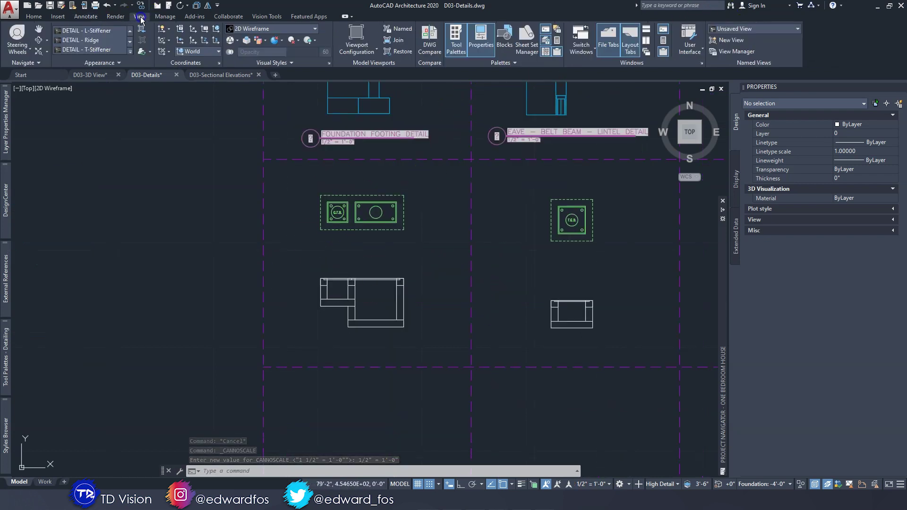
{"action": "left_click", "coordinate": [721, 42]}
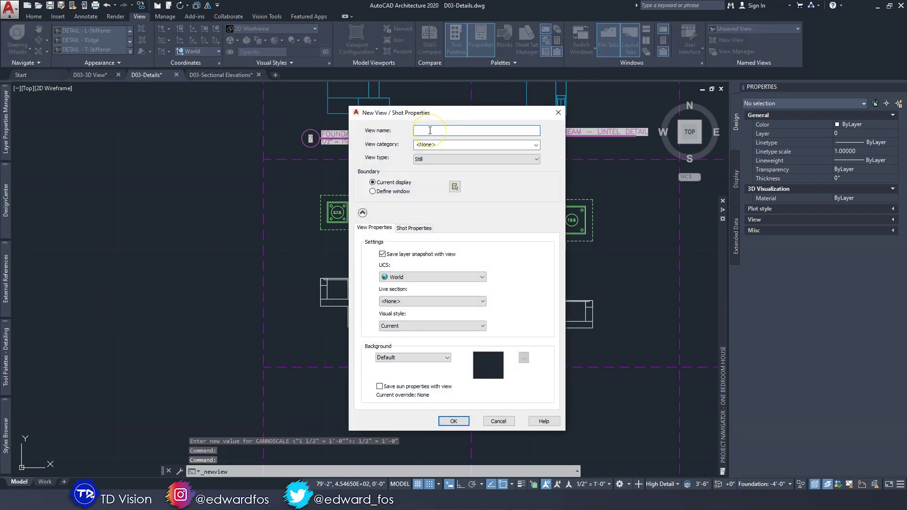
{"action": "type", "text": "deTAIL - MH"}
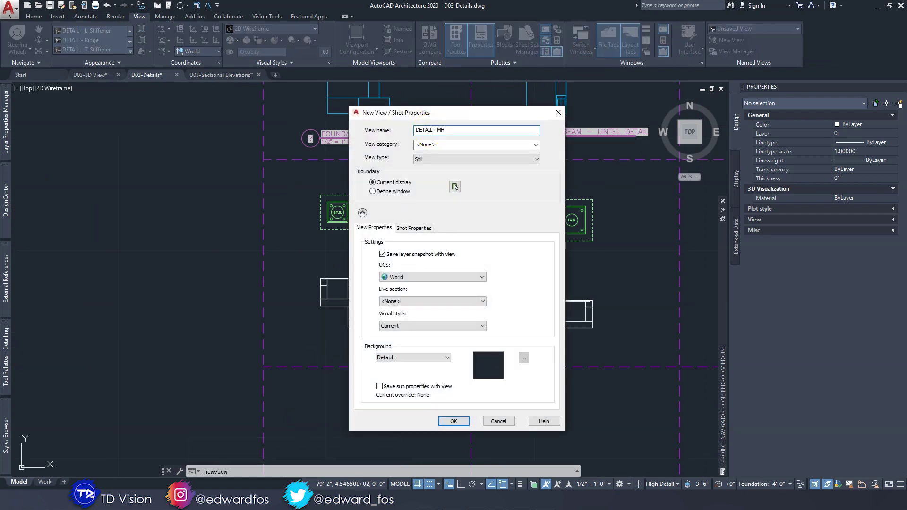
{"action": "left_click_drag", "start_coordinate": [446, 119], "coordinate": [648, 150]}
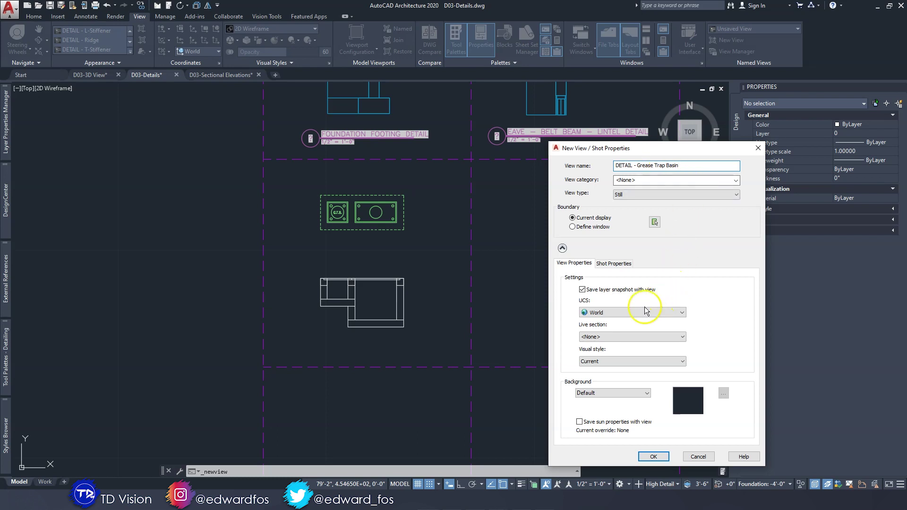
{"action": "left_click", "coordinate": [573, 227]}
{"action": "left_click", "coordinate": [317, 219]}
{"action": "left_click", "coordinate": [420, 323]}
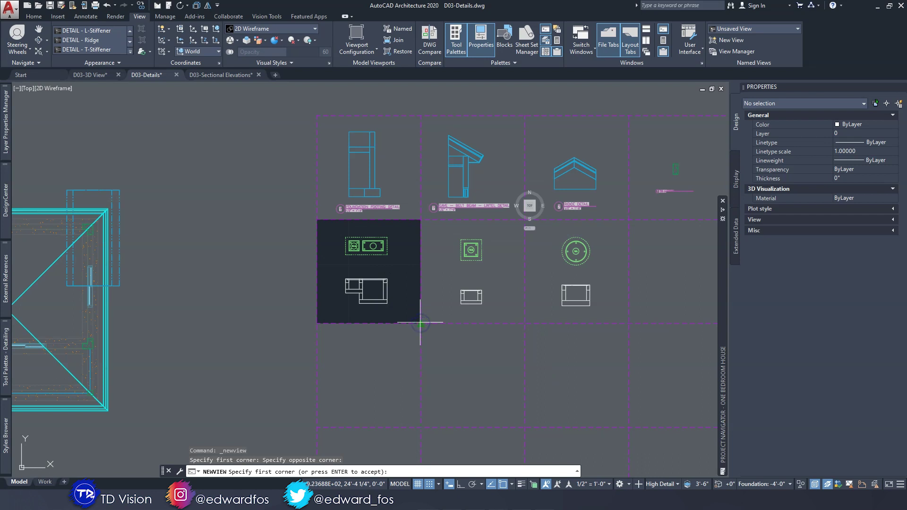
{"action": "key", "text": "Return"}
{"action": "left_click", "coordinate": [586, 362]}
{"action": "left_click", "coordinate": [588, 369]}
{"action": "left_click", "coordinate": [649, 456]}
Step: Create a model view named DETAIL - Trap Gully Basin, bounded by the second cell of the second row, with visual style None
{"action": "middle_click_drag", "start_coordinate": [523, 277], "coordinate": [352, 295]}
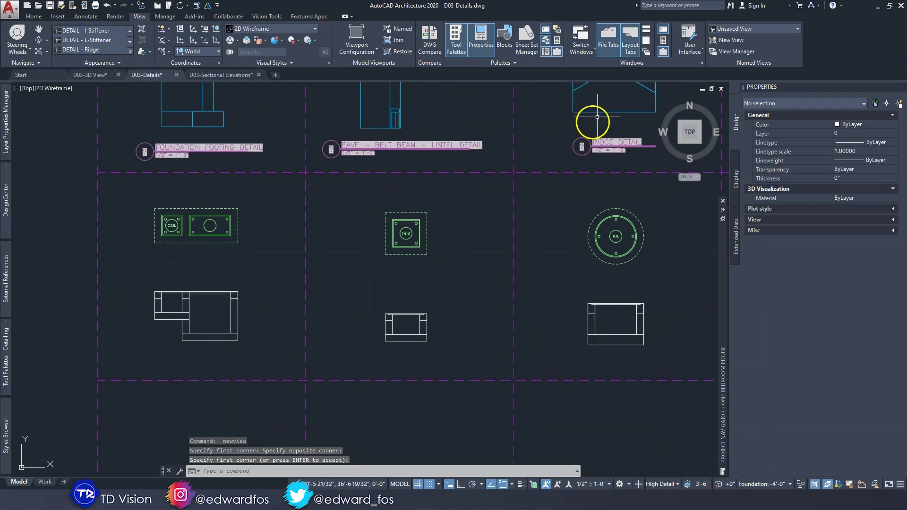
{"action": "left_click", "coordinate": [723, 42]}
{"action": "type", "text": "DETAIL - Trap Gully Basin"}
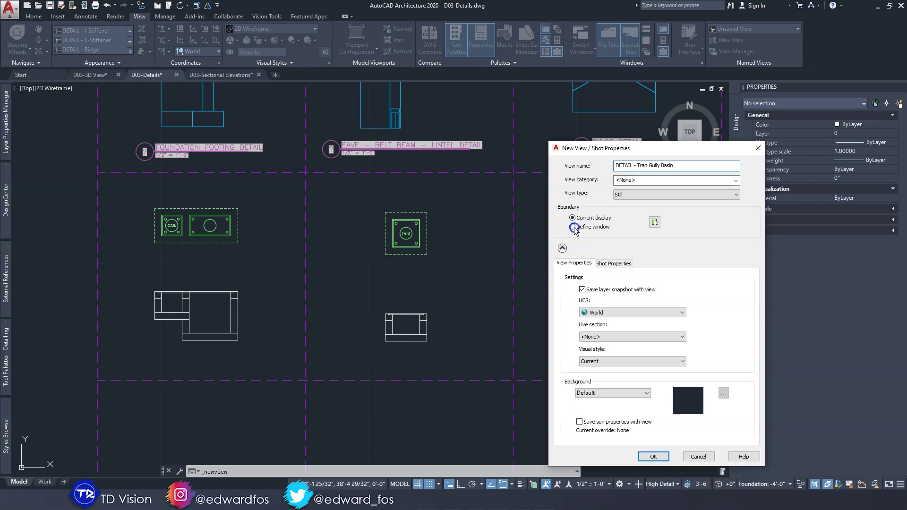
{"action": "left_click", "coordinate": [573, 228]}
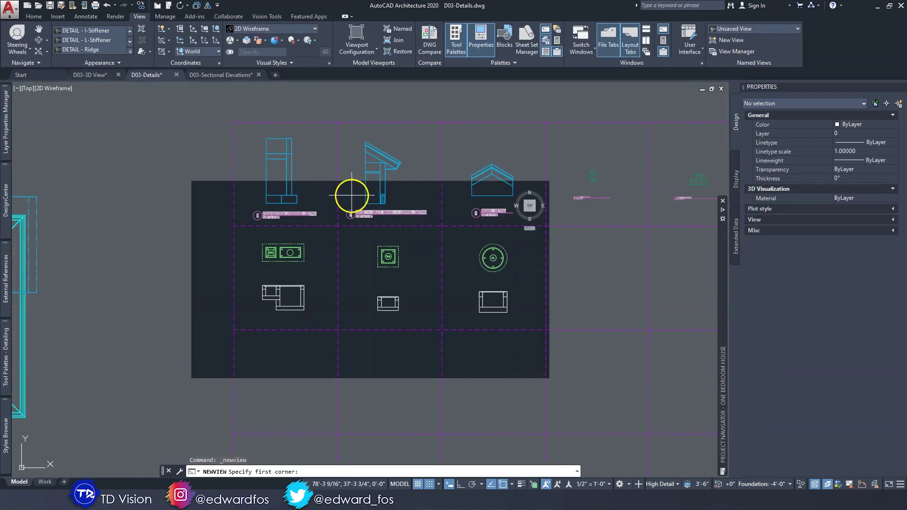
{"action": "left_click", "coordinate": [338, 226]}
{"action": "left_click", "coordinate": [442, 329]}
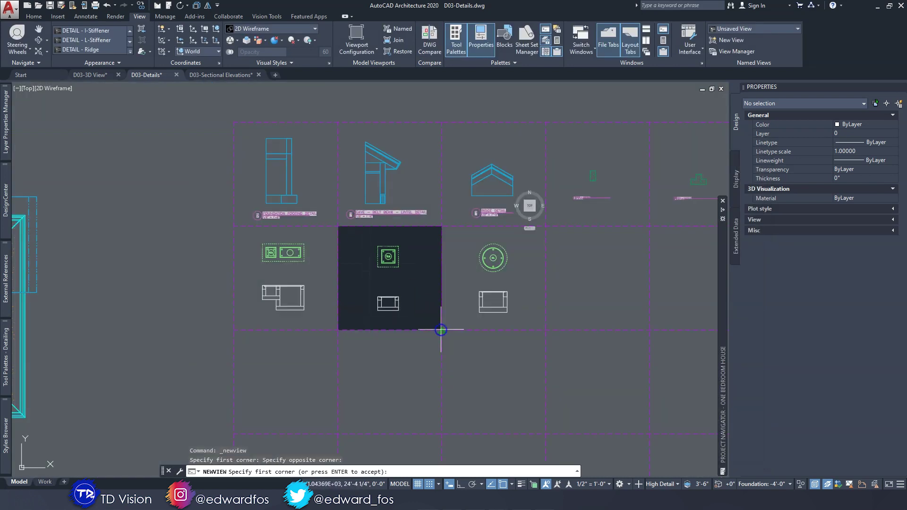
{"action": "key", "text": "Return"}
{"action": "left_click", "coordinate": [624, 362]}
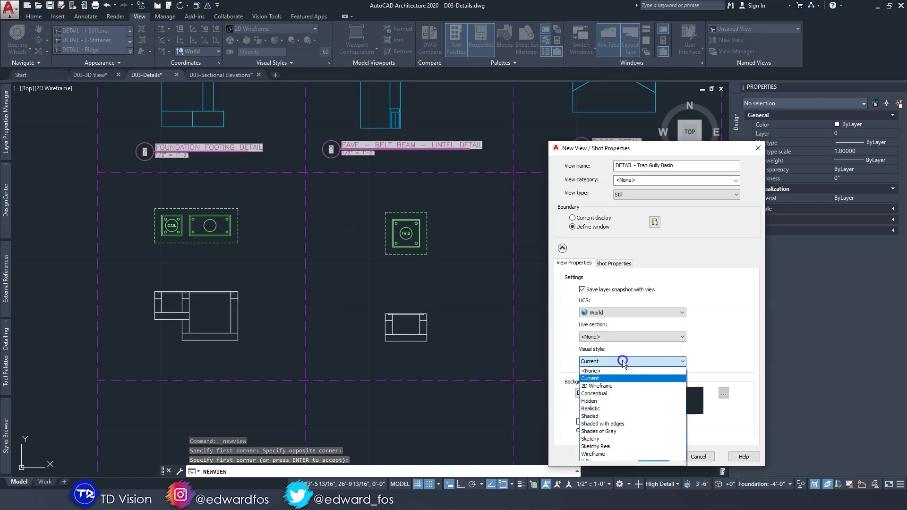
{"action": "left_click", "coordinate": [605, 371]}
{"action": "left_click", "coordinate": [652, 456]}
Step: Create a model view named DETAIL - Manhole, bounded by the third cell of the second row, with visual style None
{"action": "mouse_move", "coordinate": [476, 325]}
{"action": "middle_mouse_down"}
{"action": "mouse_move", "coordinate": [381, 287]}
{"action": "mouse_move", "coordinate": [315, 241]}
{"action": "middle_mouse_up"}
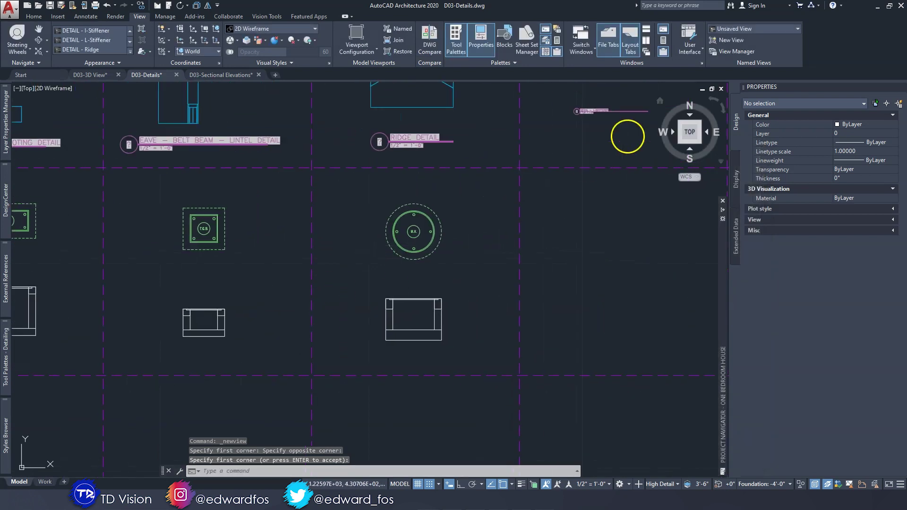
{"action": "left_click", "coordinate": [726, 44]}
{"action": "type", "text": "DETAIL - Manhole"}
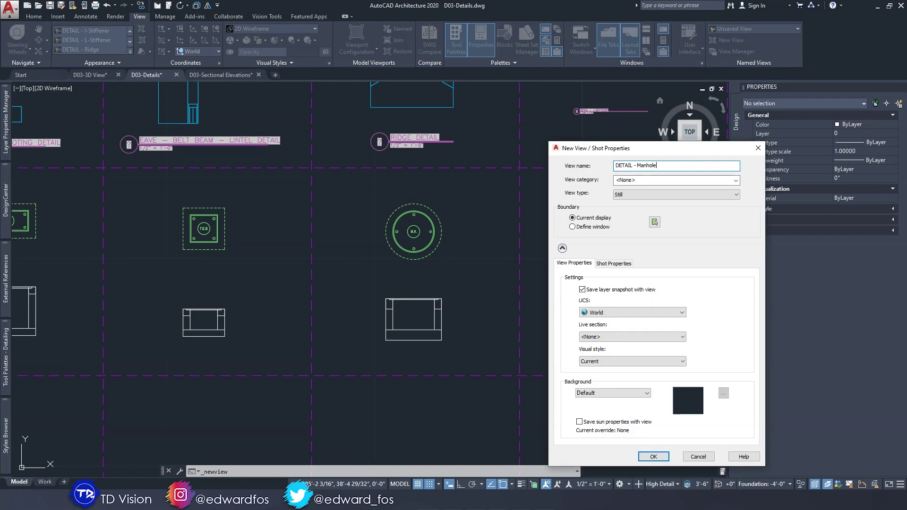
{"action": "left_click", "coordinate": [655, 223]}
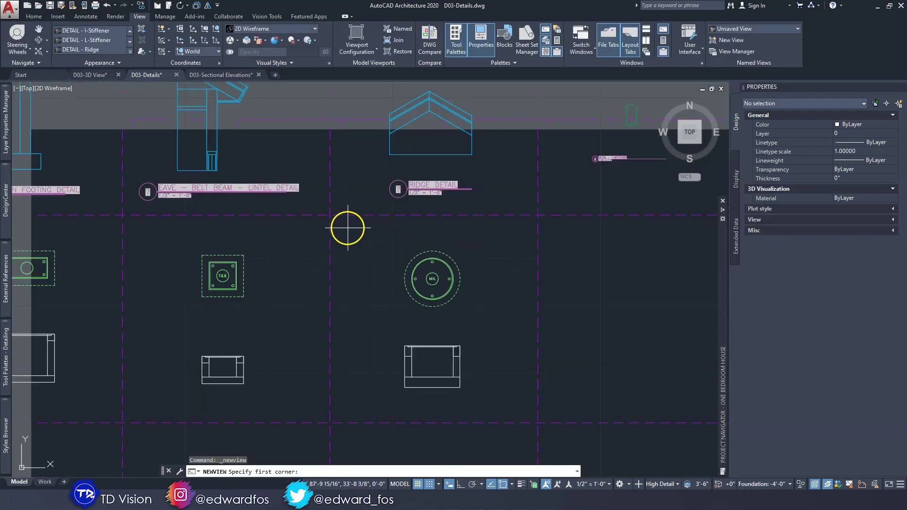
{"action": "left_click", "coordinate": [330, 216]}
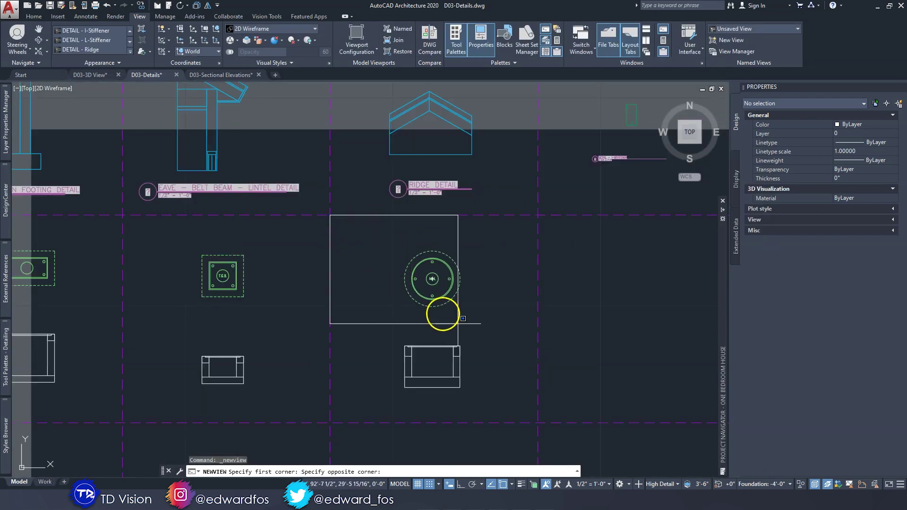
{"action": "left_click", "coordinate": [537, 422]}
{"action": "key", "text": "Return"}
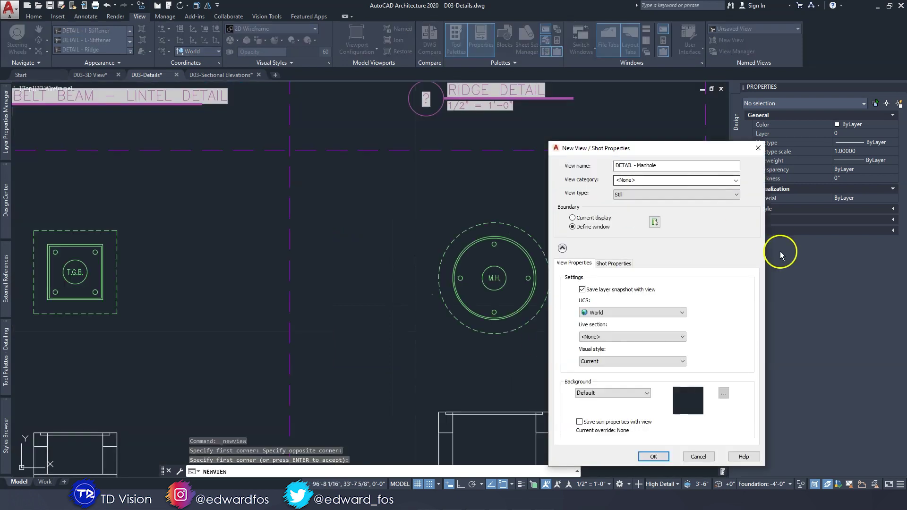
{"action": "left_click", "coordinate": [599, 361]}
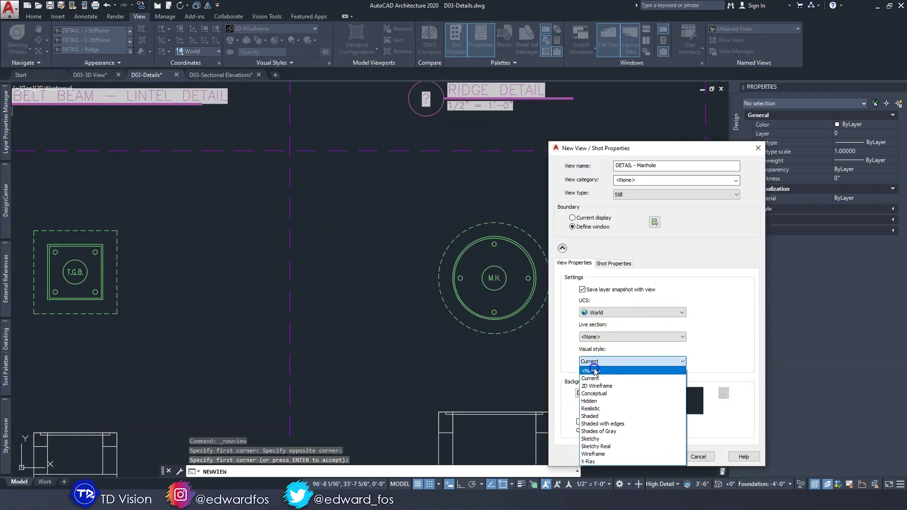
{"action": "left_click", "coordinate": [596, 367]}
Step: Add a numbered title mark below the grease trap basin in the first cell of the second row
{"action": "scroll", "coordinate": [533, 265], "scroll_direction": "down", "scroll_amount": 5}
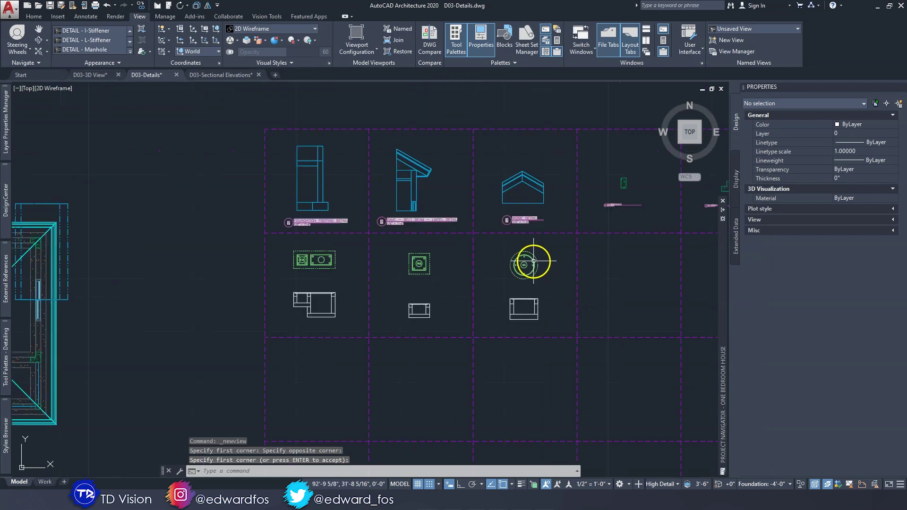
{"action": "scroll", "coordinate": [249, 305], "scroll_direction": "up", "scroll_amount": 3}
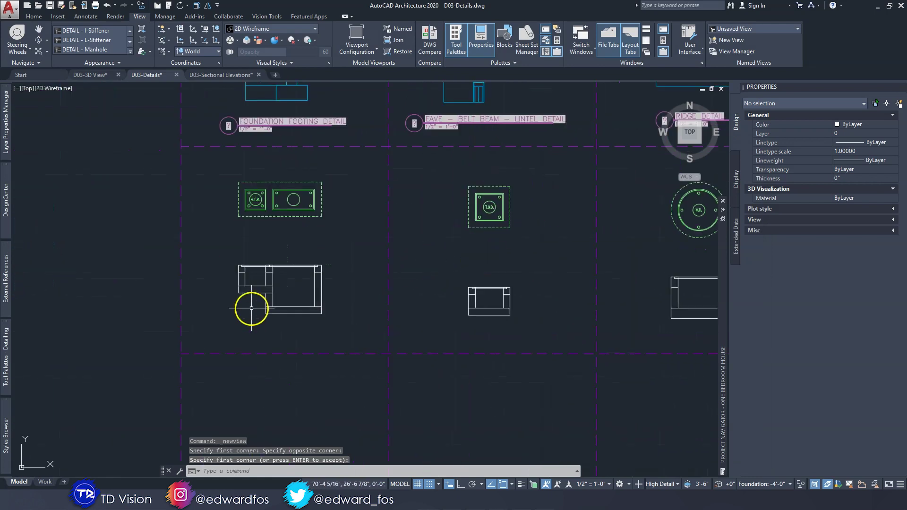
{"action": "left_click", "coordinate": [87, 17]}
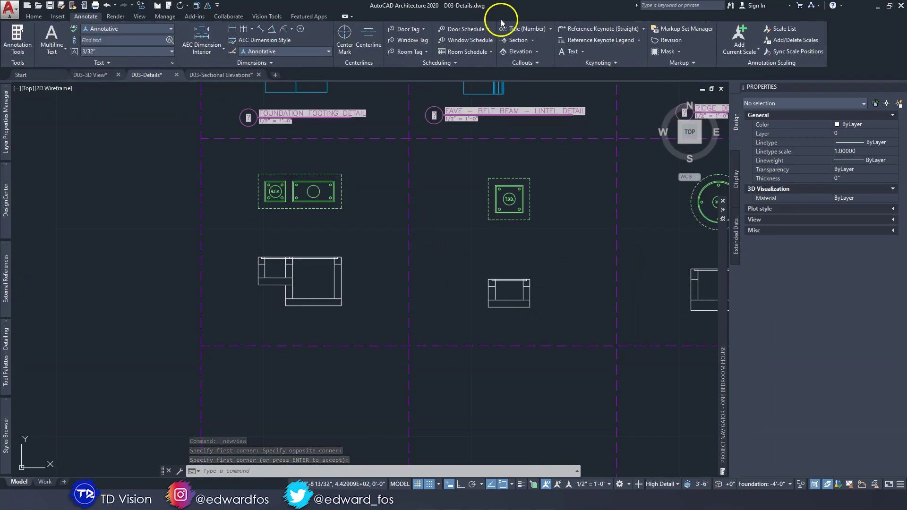
{"action": "left_click", "coordinate": [517, 29]}
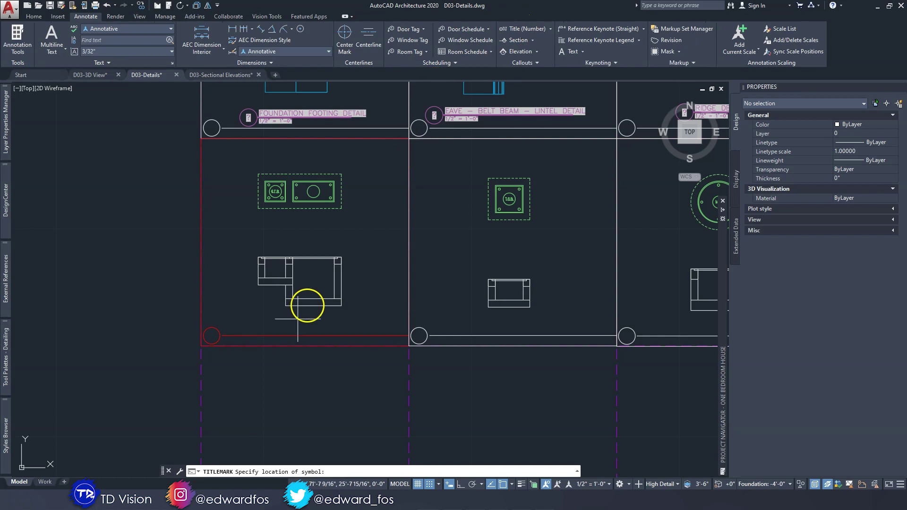
{"action": "left_click", "coordinate": [211, 336]}
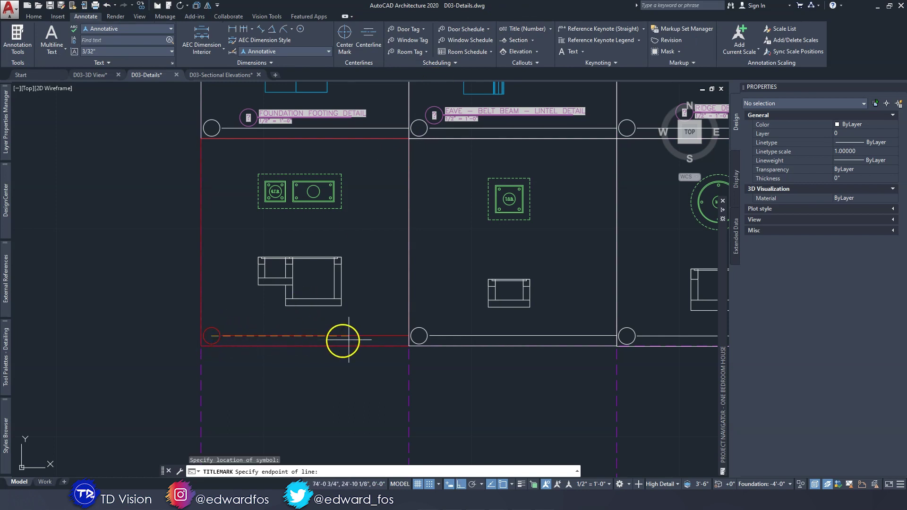
{"action": "left_click", "coordinate": [387, 338]}
Step: Add a numbered title mark below the trap gully basin in the second cell of the second row
{"action": "middle_click_drag", "start_coordinate": [413, 324], "coordinate": [375, 320]}
{"action": "key", "text": "Return"}
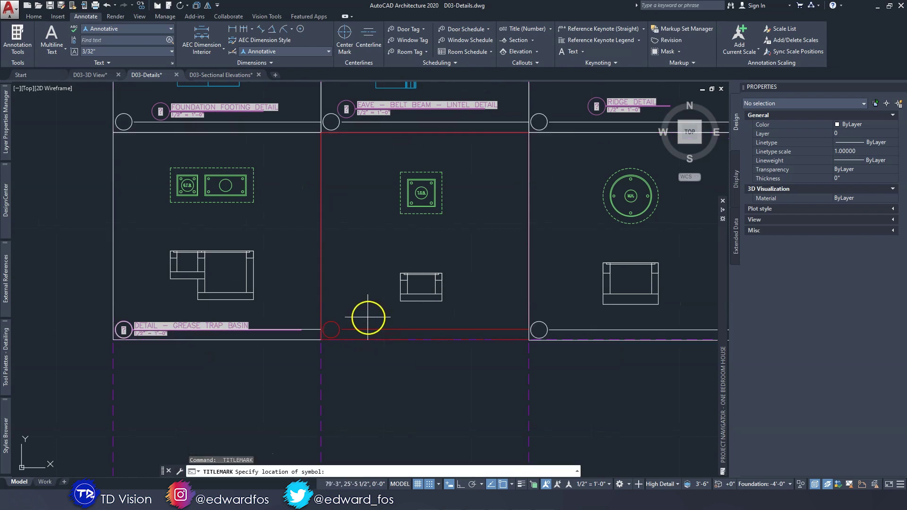
{"action": "left_click", "coordinate": [332, 328]}
{"action": "left_click", "coordinate": [510, 331]}
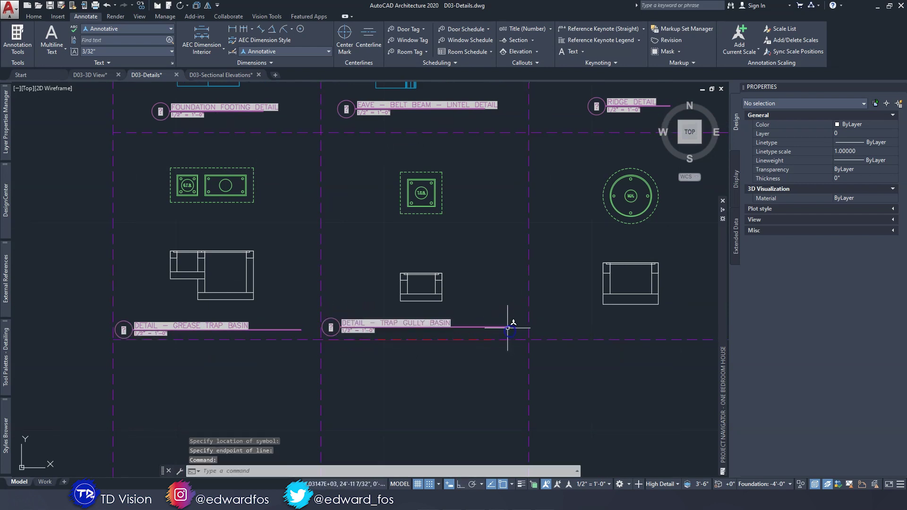
Step: Add a numbered title mark below the manhole section in the third cell of the second row
{"action": "middle_click_drag", "start_coordinate": [506, 324], "coordinate": [304, 320]}
{"action": "key", "text": "Return"}
{"action": "left_click", "coordinate": [341, 324]}
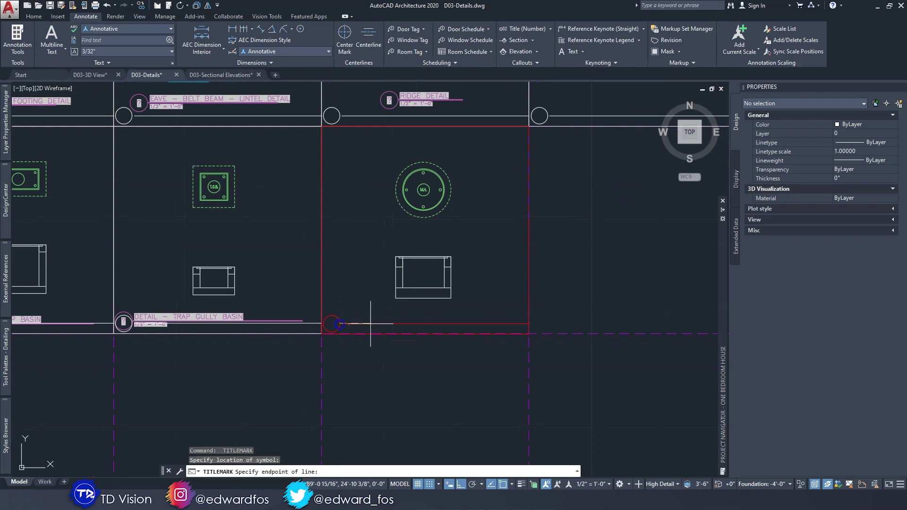
{"action": "left_click", "coordinate": [510, 323]}
{"action": "key", "text": "Escape"}
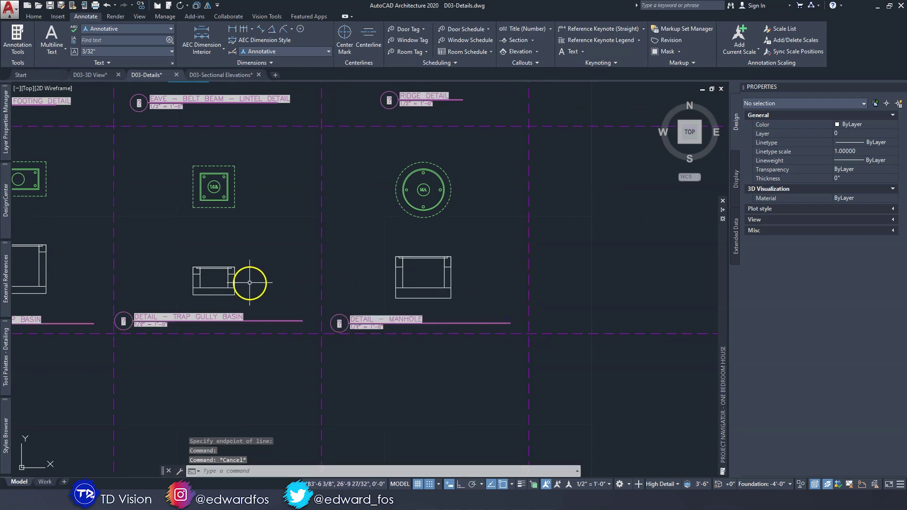
Step: Check the titles and scale text on the second-row title marks and look over the whole detail grid
{"action": "scroll", "coordinate": [253, 271], "scroll_direction": "up", "scroll_amount": 5}
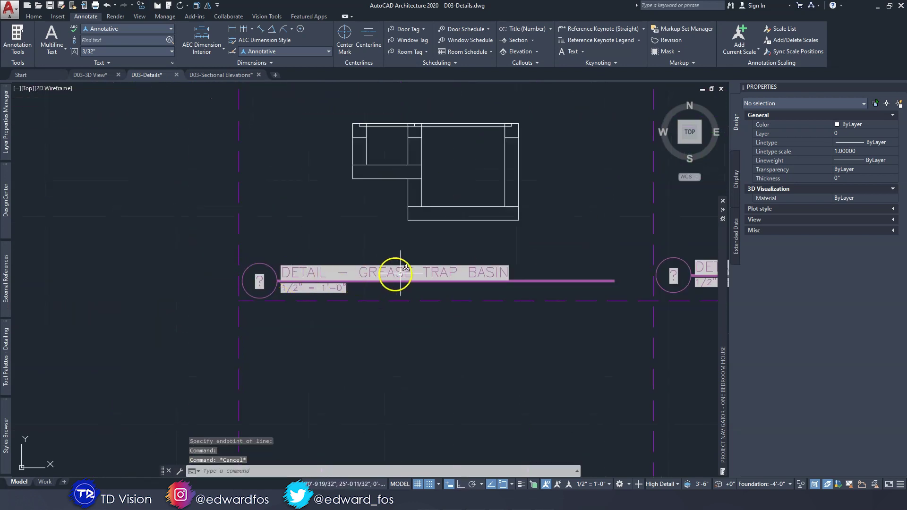
{"action": "middle_click_drag", "start_coordinate": [466, 274], "coordinate": [187, 283]}
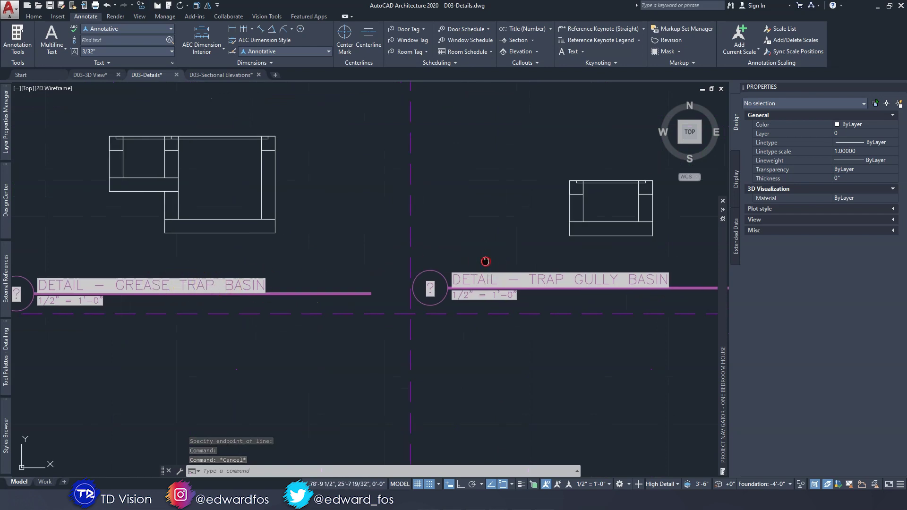
{"action": "middle_click_drag", "start_coordinate": [486, 261], "coordinate": [362, 260]}
{"action": "middle_click_drag", "start_coordinate": [519, 270], "coordinate": [184, 265]}
{"action": "scroll", "coordinate": [531, 290], "scroll_direction": "down", "scroll_amount": 4}
{"action": "middle_click_drag", "start_coordinate": [531, 289], "coordinate": [441, 310]}
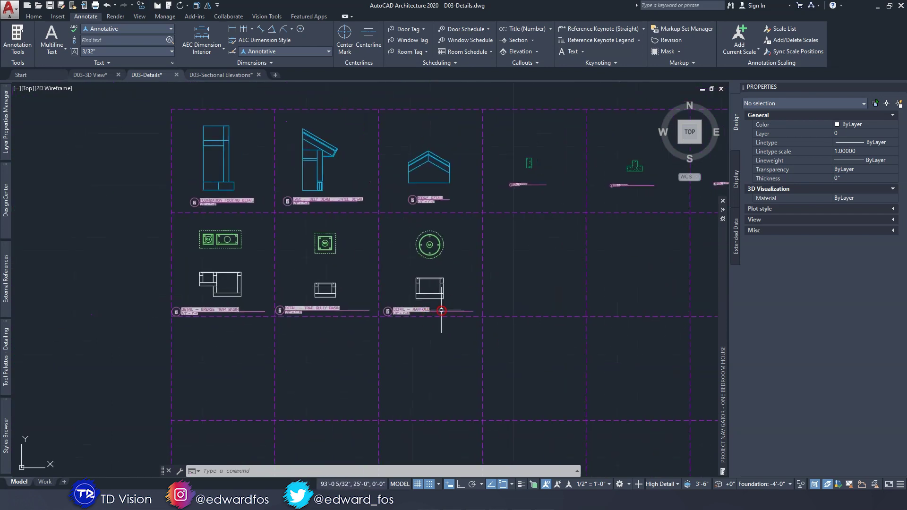
{"action": "scroll", "coordinate": [458, 293], "scroll_direction": "down", "scroll_amount": 4}
{"action": "scroll", "coordinate": [458, 294], "scroll_direction": "up", "scroll_amount": 4}
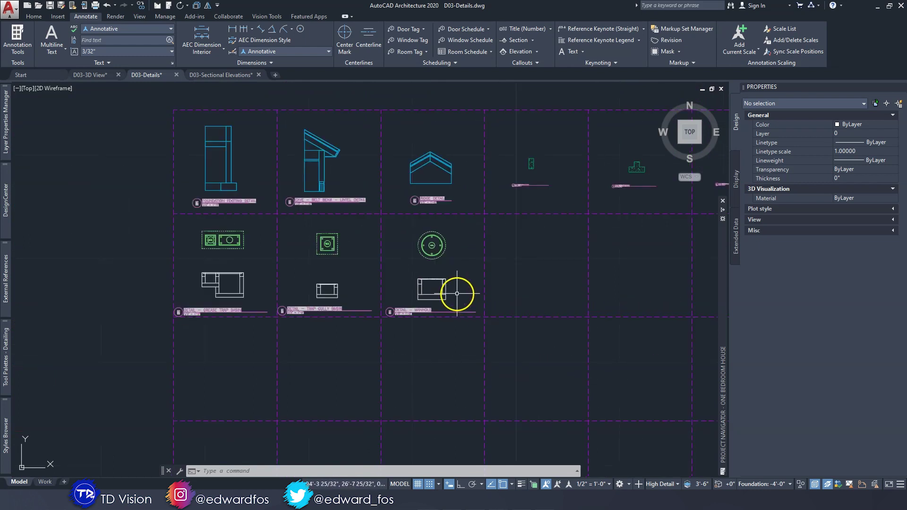
{"action": "middle_click_drag", "start_coordinate": [486, 239], "coordinate": [359, 254]}
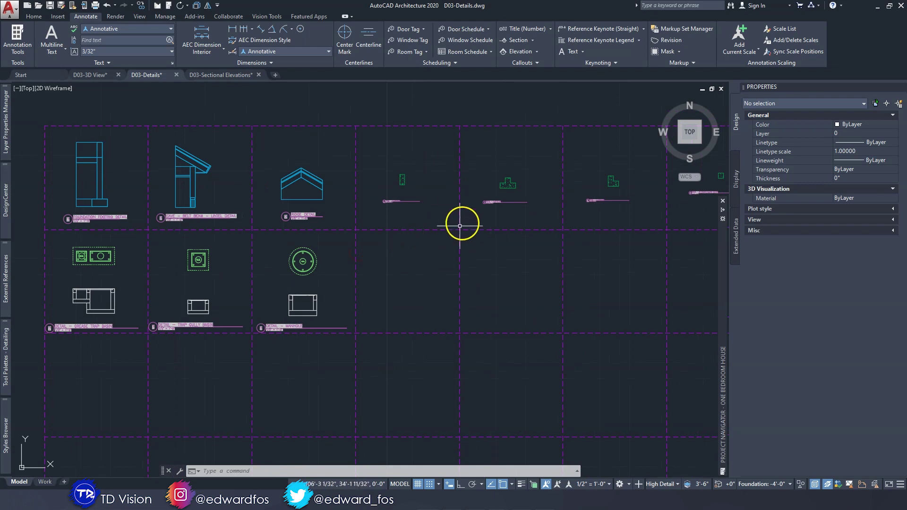
Step: Review the saved detail model views in the View Manager, including the properties of DETAIL - Manhole and DETAIL - I-Stiffener
{"action": "mouse_move", "coordinate": [688, 115]}
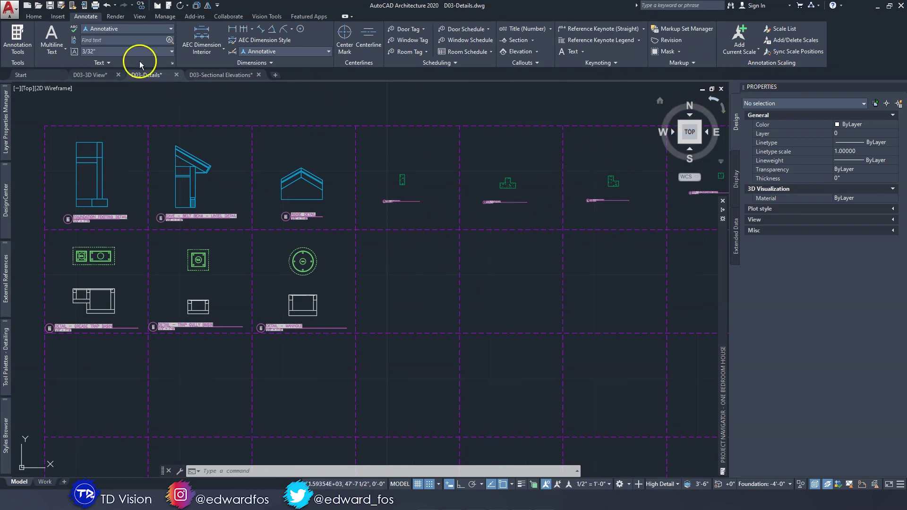
{"action": "left_click", "coordinate": [139, 16]}
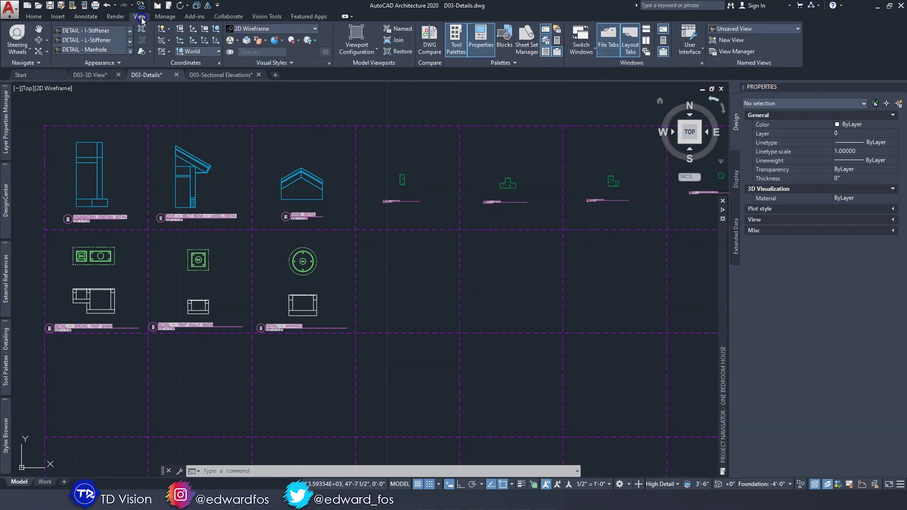
{"action": "left_click", "coordinate": [729, 51]}
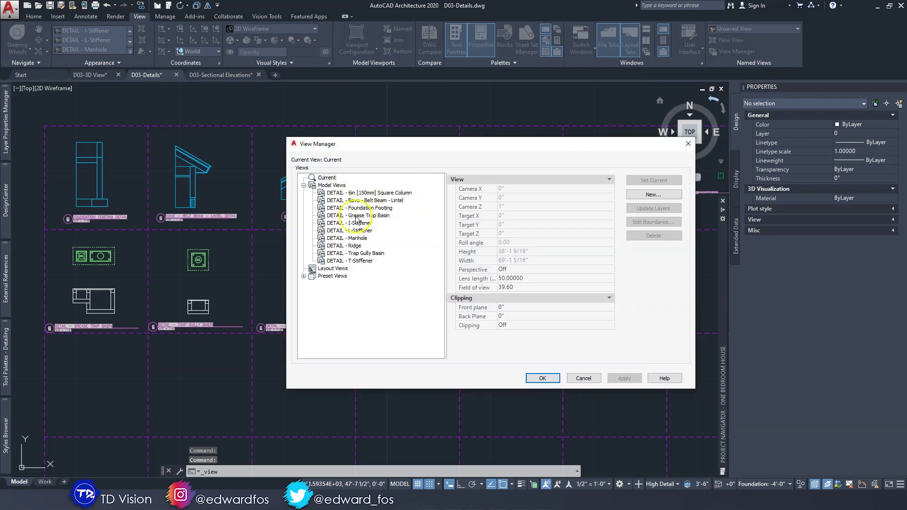
{"action": "left_click", "coordinate": [355, 261]}
{"action": "key", "text": "Up"}
{"action": "key", "text": "Up"}
{"action": "key", "text": "Up"}
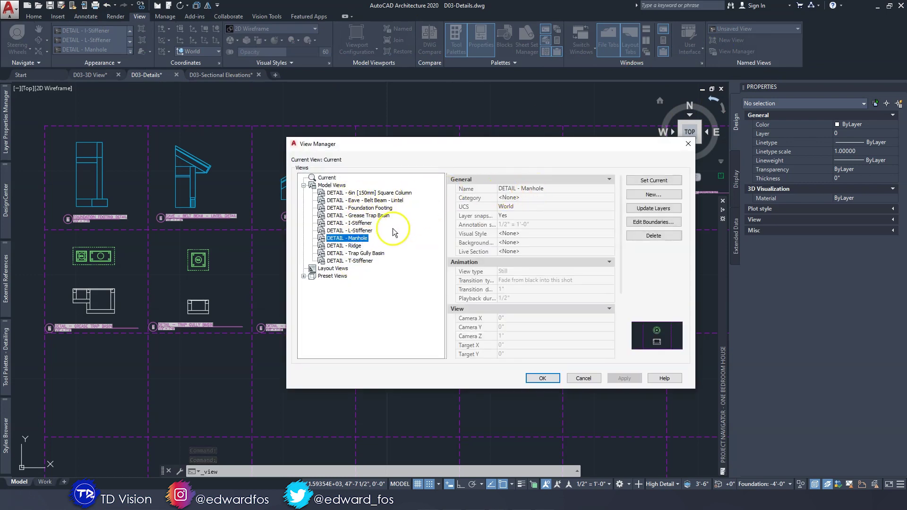
{"action": "left_click", "coordinate": [373, 223]}
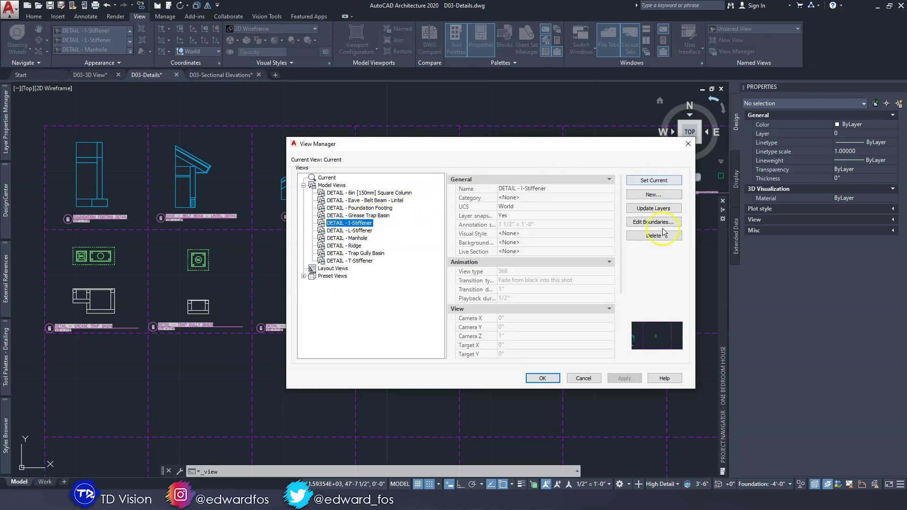
{"action": "left_click", "coordinate": [543, 379]}
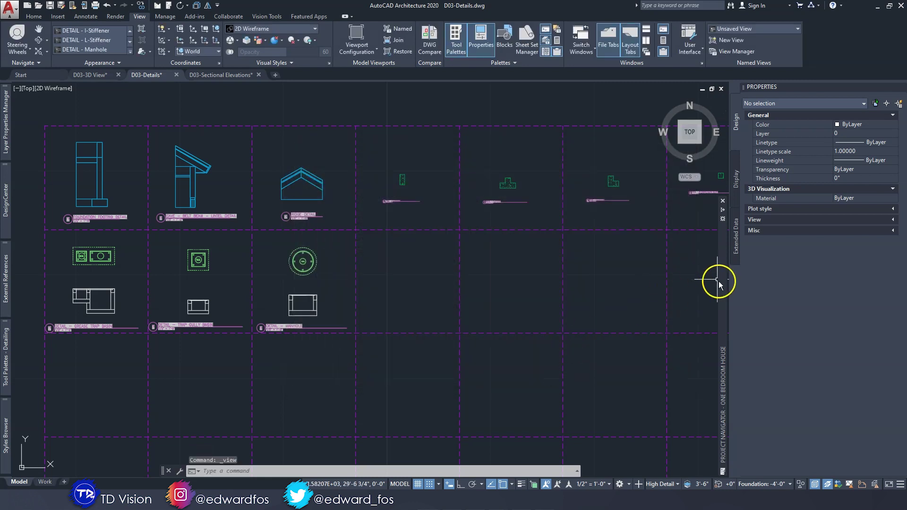
Step: Check the list of detail model views under the Details view drawing in the Project Navigator
{"action": "mouse_move", "coordinate": [725, 289]}
{"action": "left_click", "coordinate": [660, 304]}
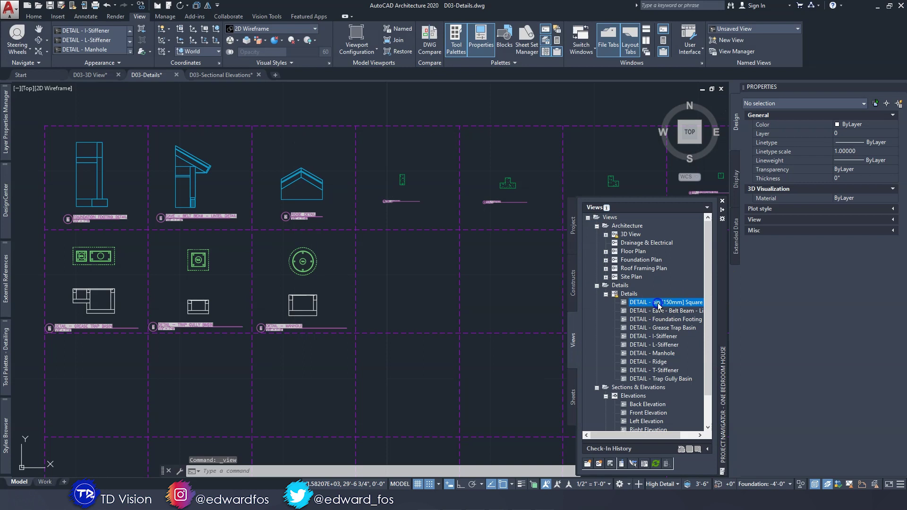
{"action": "left_click", "coordinate": [660, 380]}
{"action": "left_click", "coordinate": [503, 284]}
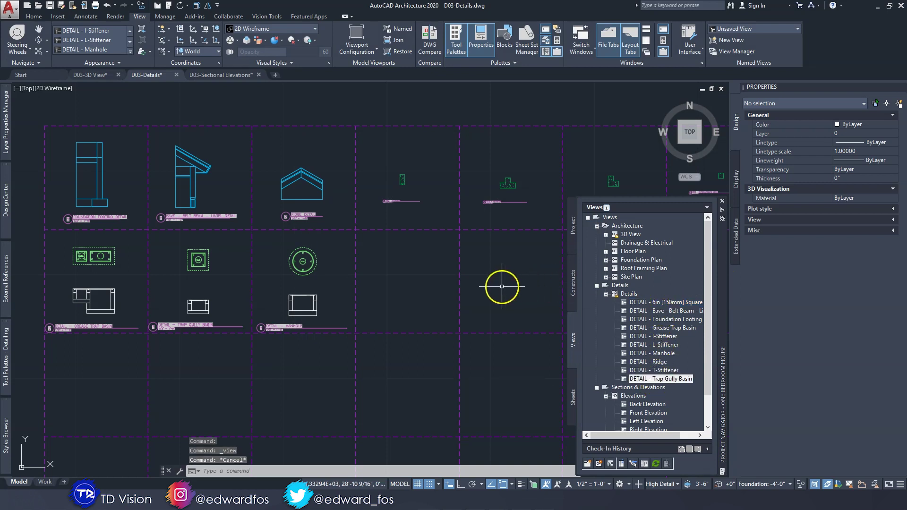
{"action": "left_click", "coordinate": [504, 290]}
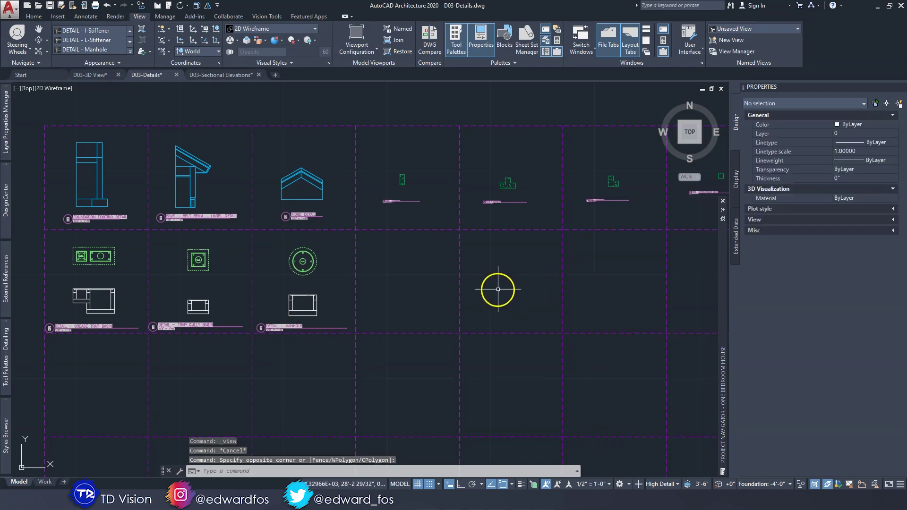
Step: Restore the custom model views DETAIL - Ridge and DETAIL - Manhole to check their framing and annotation scale
{"action": "left_click", "coordinate": [26, 88]}
{"action": "mouse_move", "coordinate": [49, 101]}
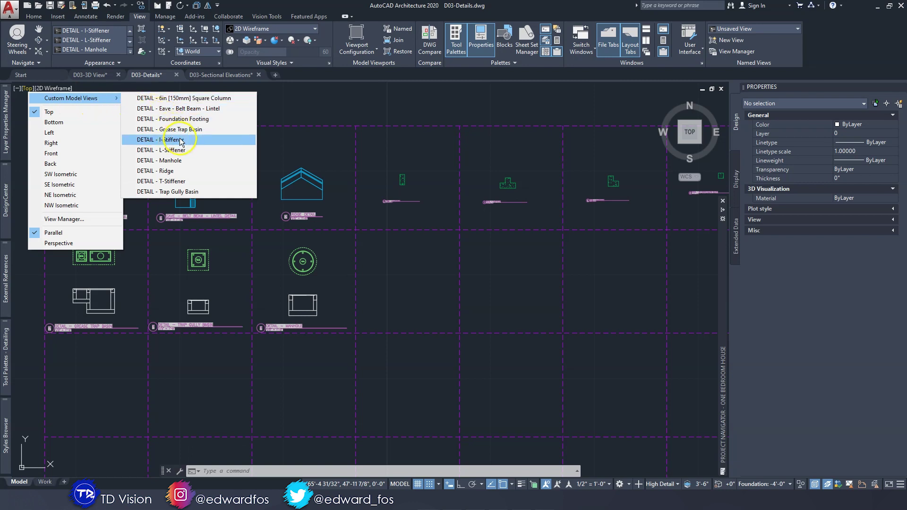
{"action": "left_click", "coordinate": [179, 170]}
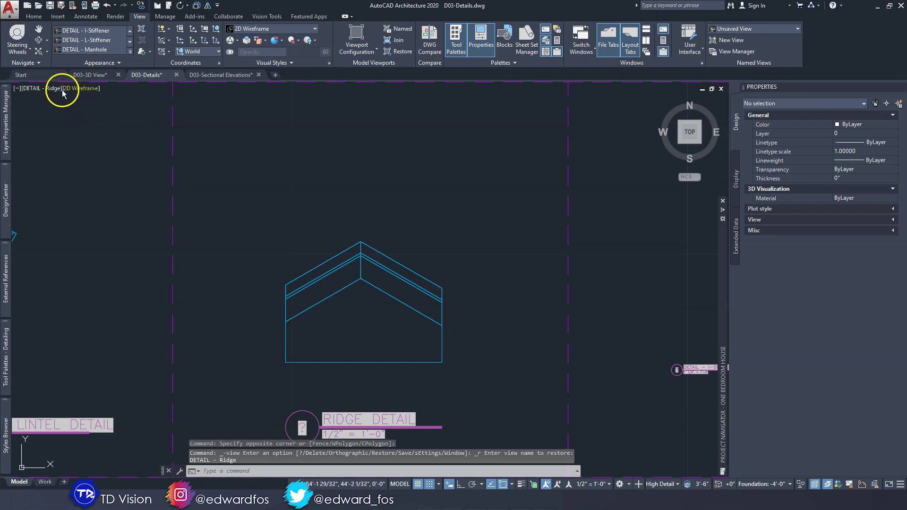
{"action": "left_click", "coordinate": [44, 88]}
{"action": "mouse_move", "coordinate": [65, 101]}
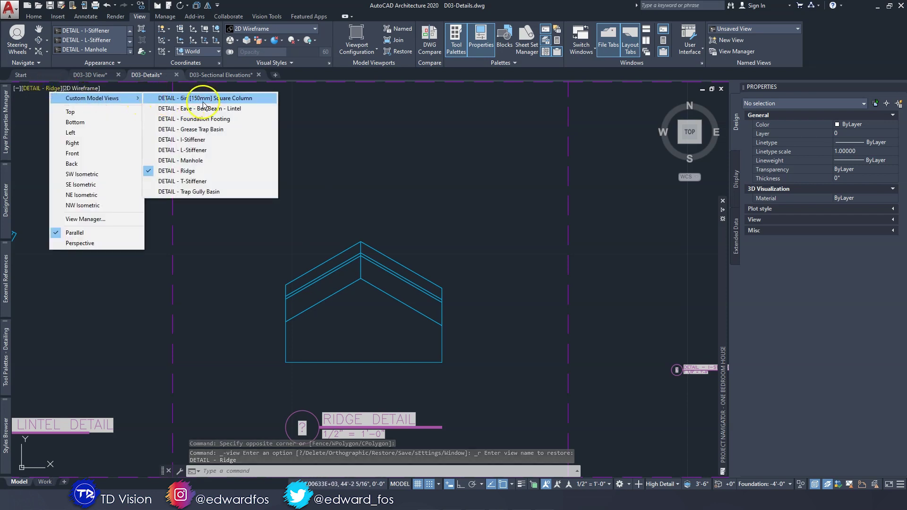
{"action": "left_click", "coordinate": [212, 162]}
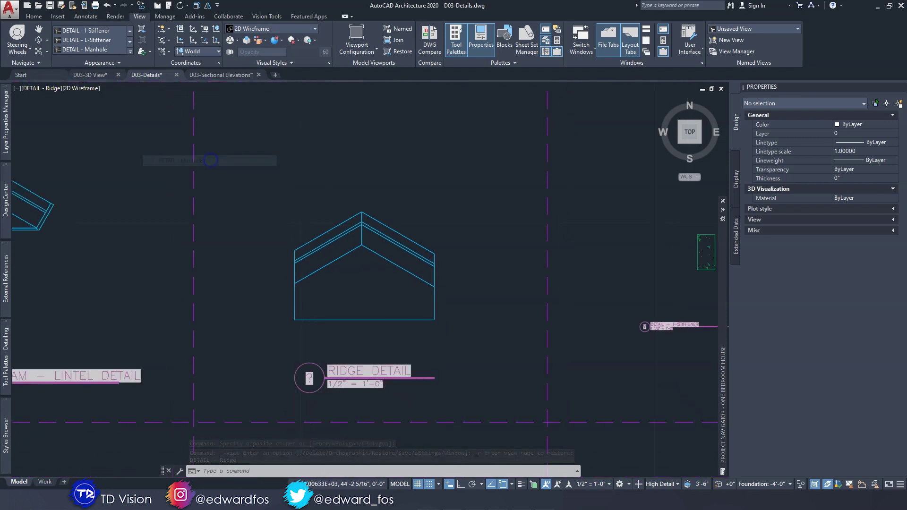
Step: Restore the custom model view DETAIL - 6in [150mm] Square Column to check its framing and annotation scale
{"action": "left_click", "coordinate": [52, 91]}
{"action": "mouse_move", "coordinate": [125, 97]}
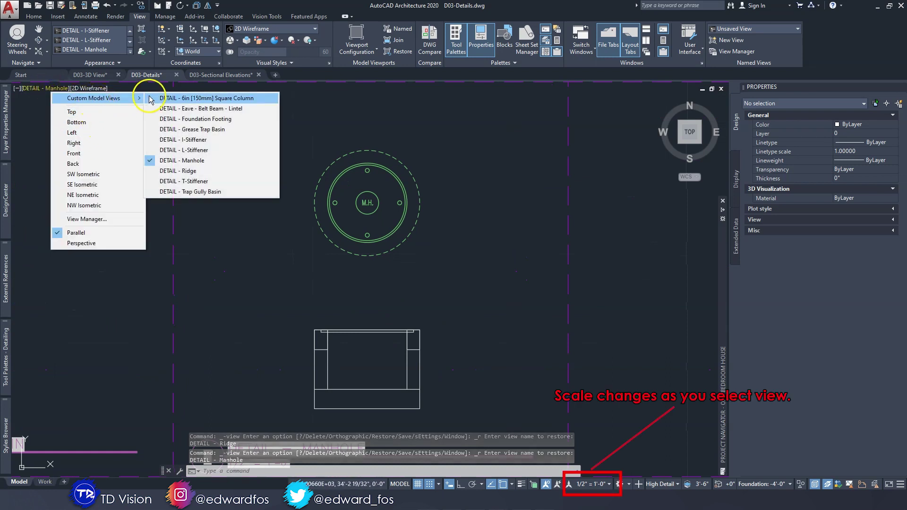
{"action": "left_click", "coordinate": [210, 99]}
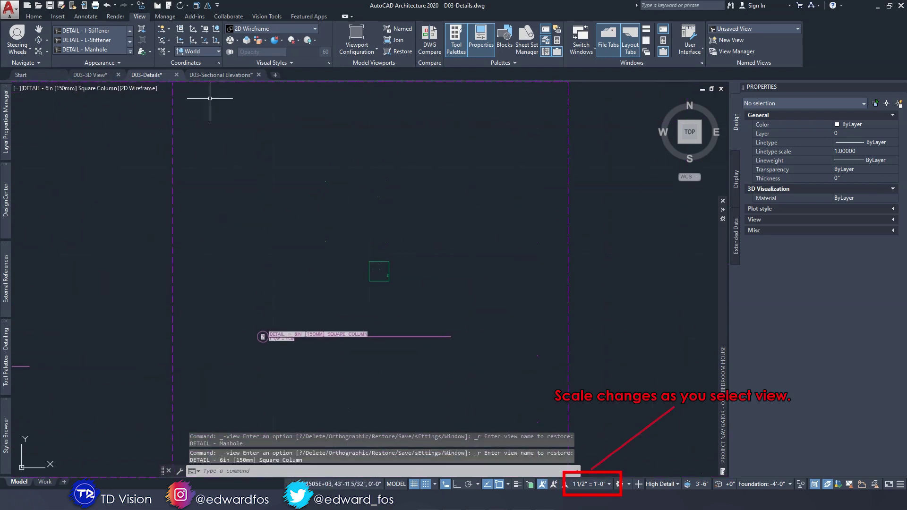
Step: Examine the full detail grid, comparing the details and title marks in the first and second rows
{"action": "scroll", "coordinate": [433, 195], "scroll_direction": "down", "scroll_amount": 5}
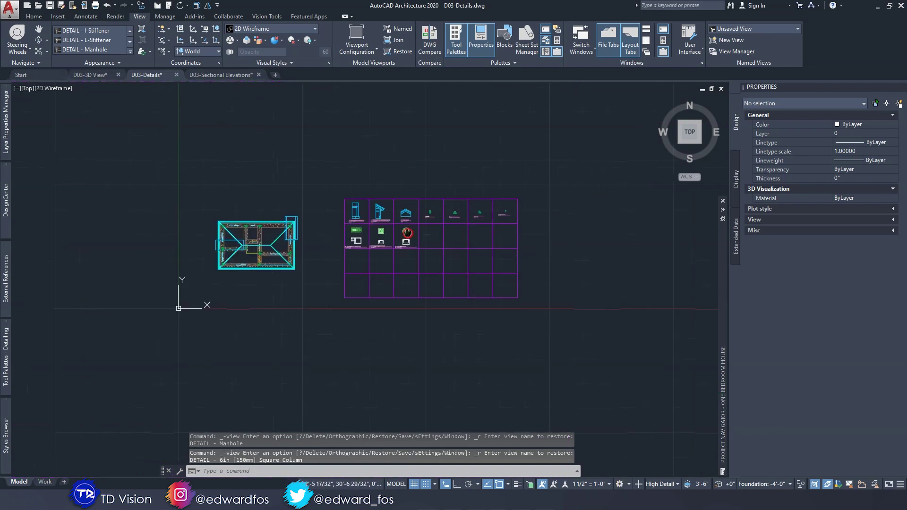
{"action": "scroll", "coordinate": [405, 229], "scroll_direction": "up", "scroll_amount": 2}
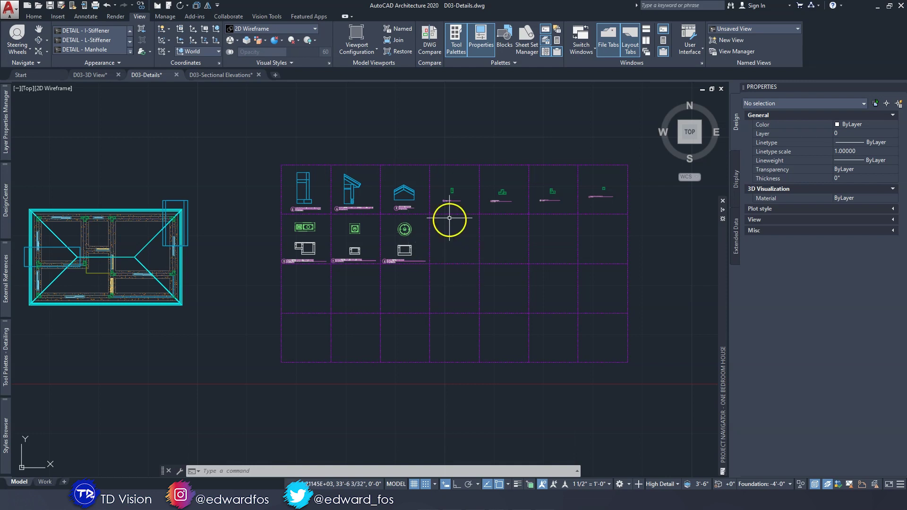
{"action": "scroll", "coordinate": [449, 215], "scroll_direction": "up", "scroll_amount": 3}
{"action": "middle_click_drag", "start_coordinate": [449, 213], "coordinate": [533, 245]}
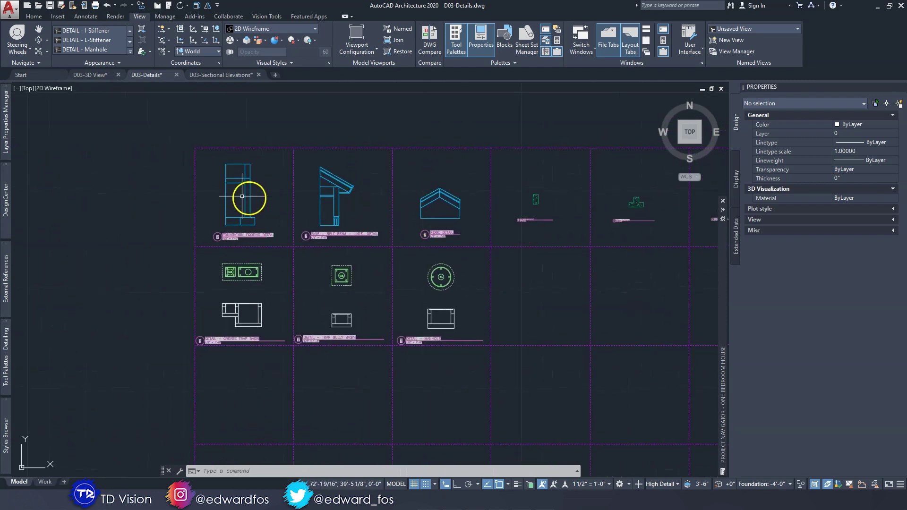
{"action": "scroll", "coordinate": [242, 196], "scroll_direction": "up", "scroll_amount": 4}
{"action": "scroll", "coordinate": [268, 186], "scroll_direction": "down", "scroll_amount": 4}
{"action": "scroll", "coordinate": [255, 178], "scroll_direction": "up", "scroll_amount": 4}
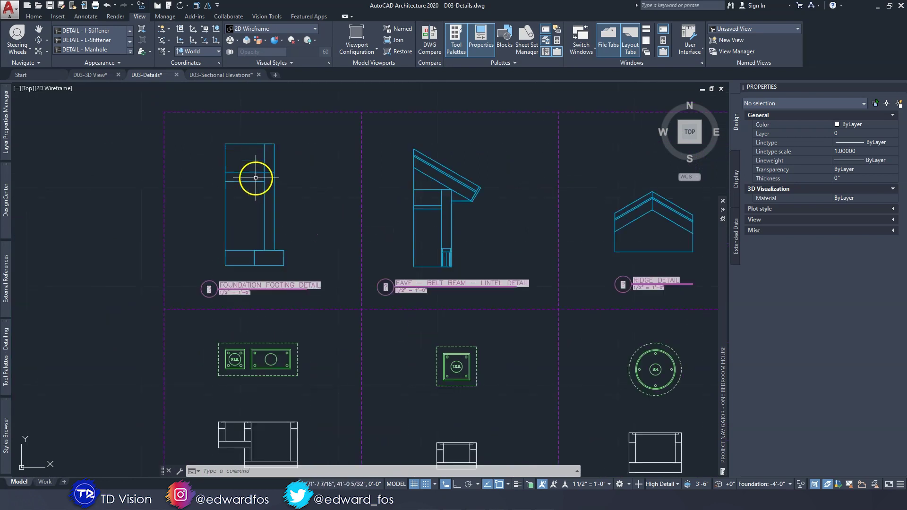
{"action": "scroll", "coordinate": [402, 194], "scroll_direction": "down", "scroll_amount": 3}
{"action": "scroll", "coordinate": [487, 205], "scroll_direction": "up", "scroll_amount": 3}
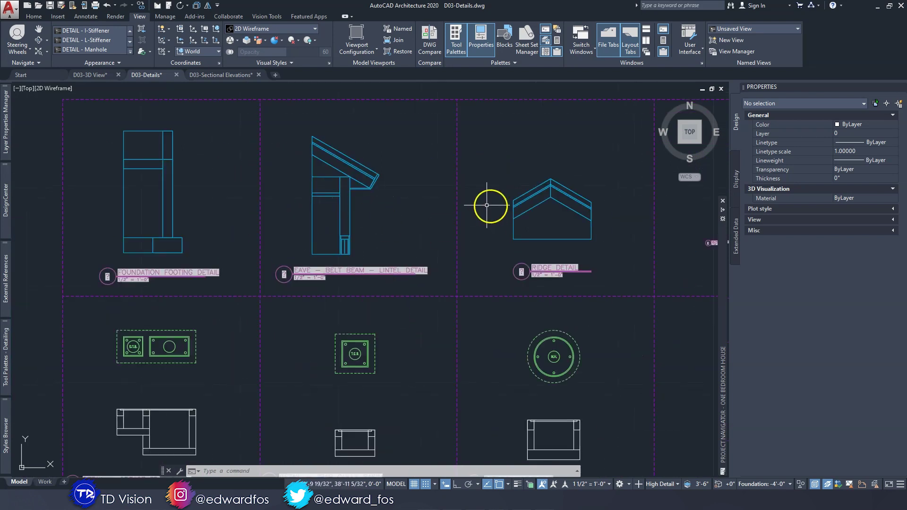
{"action": "scroll", "coordinate": [441, 256], "scroll_direction": "down", "scroll_amount": 3}
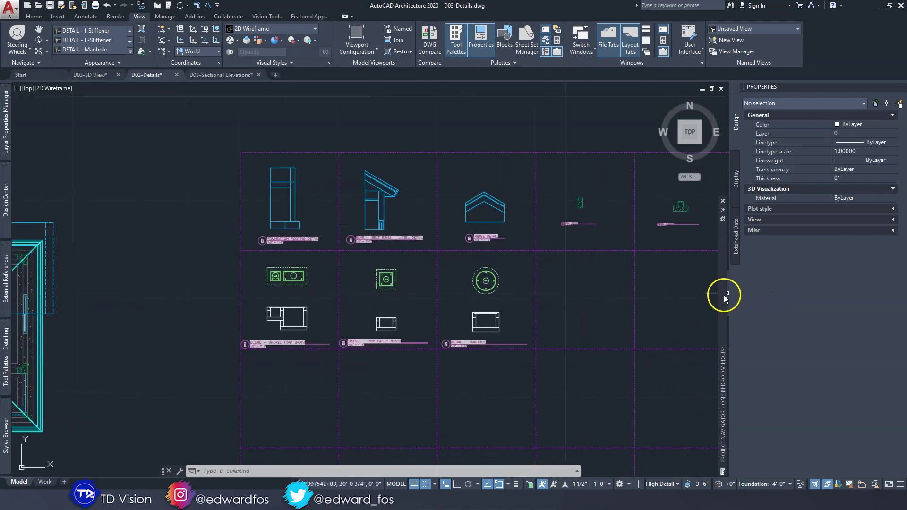
{"action": "left_click", "coordinate": [520, 278]}
{"action": "middle_click_drag", "start_coordinate": [510, 277], "coordinate": [461, 284]}
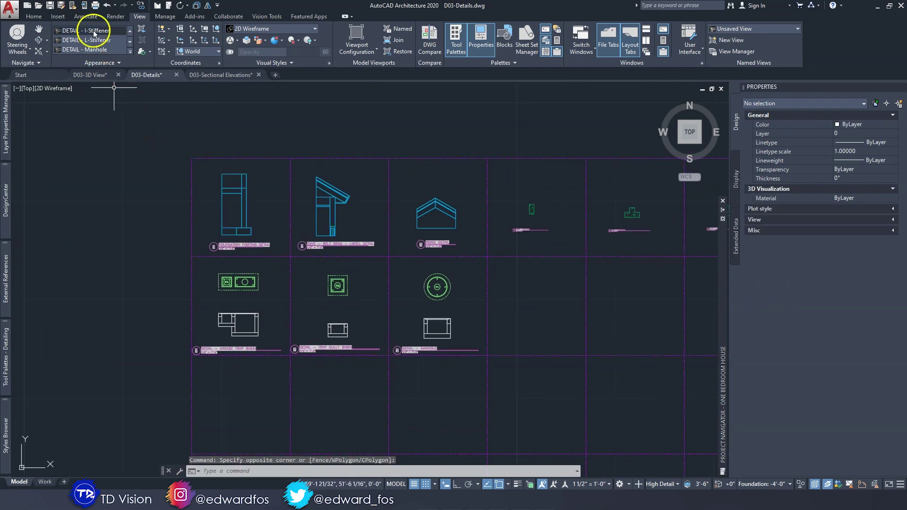
Step: Save the D03-Details drawing with its named detail views and title marks
{"action": "left_click", "coordinate": [50, 6]}
{"action": "scroll", "coordinate": [517, 259], "scroll_direction": "down", "scroll_amount": 3}
{"action": "middle_click_drag", "start_coordinate": [516, 259], "coordinate": [487, 257]}
{"action": "middle_click", "coordinate": [490, 258]}
{"action": "middle_click", "coordinate": [490, 258]}
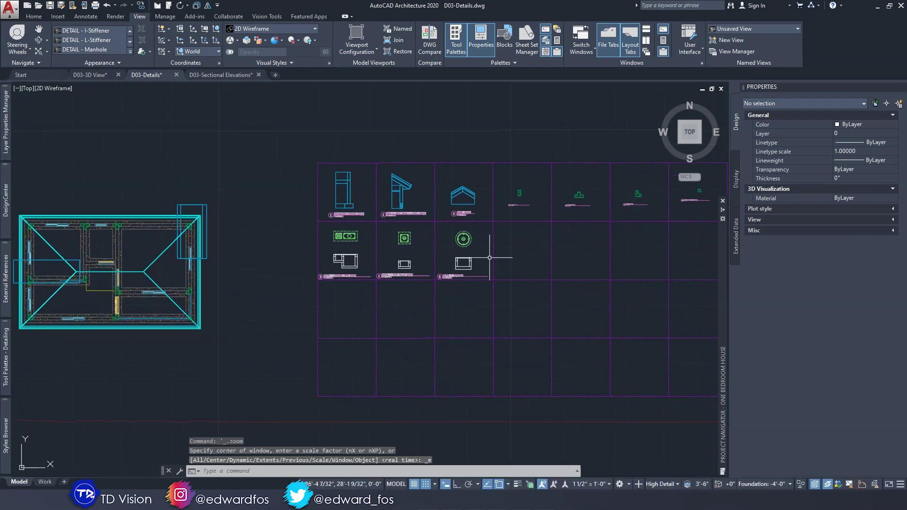